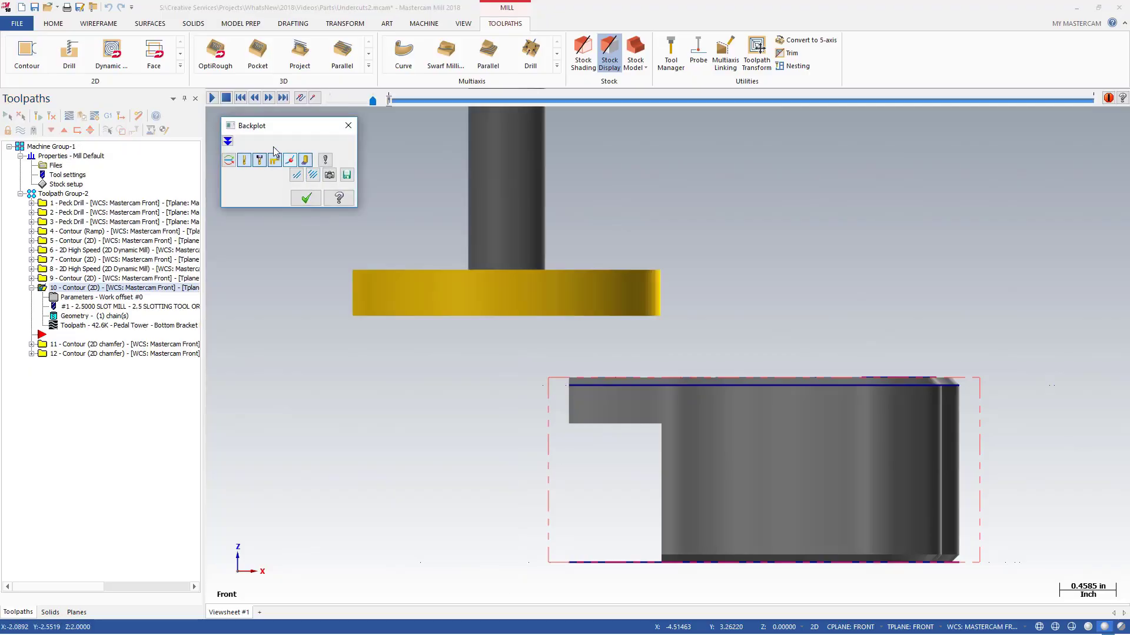
Play the backplot of the slot mill contour operation and close the simulation.
left_click(212, 97)
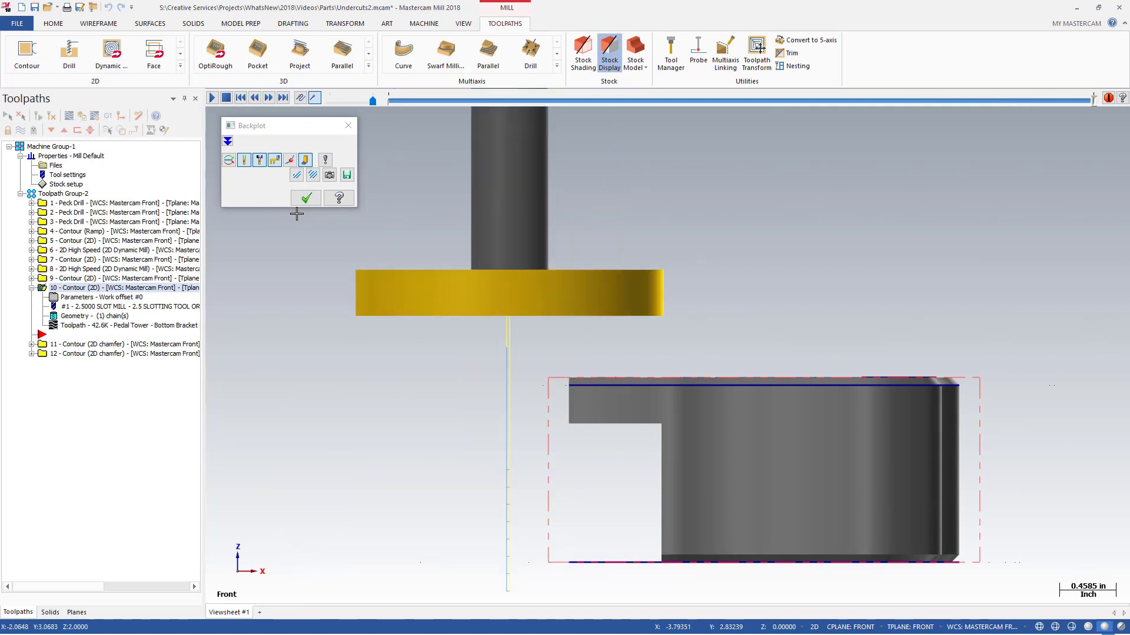
left_click(306, 199)
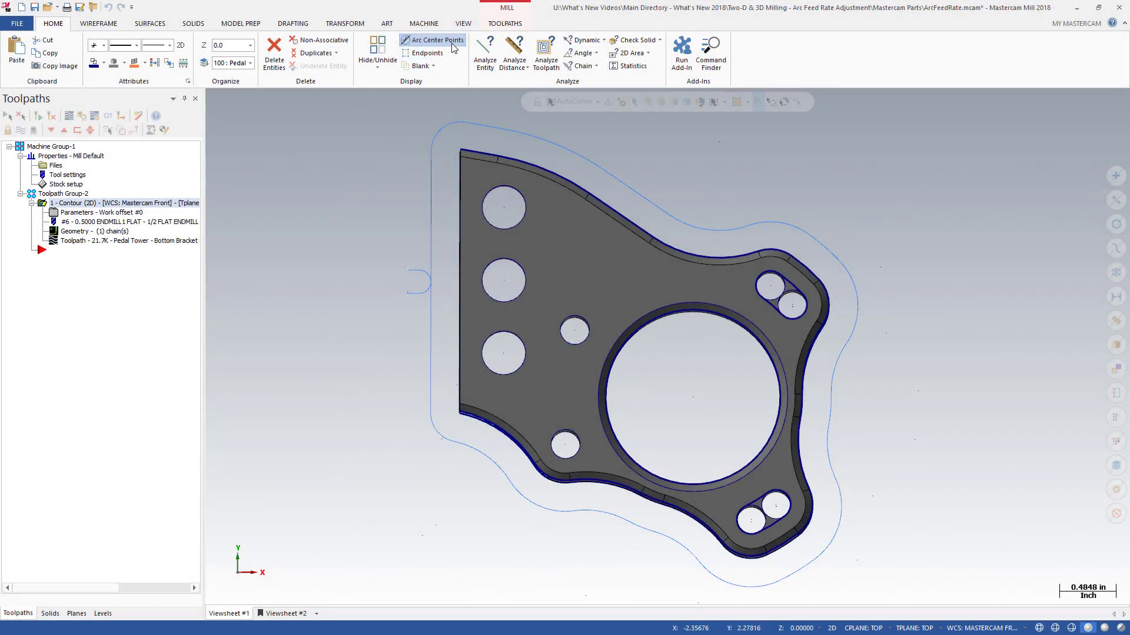
left_click(494, 26)
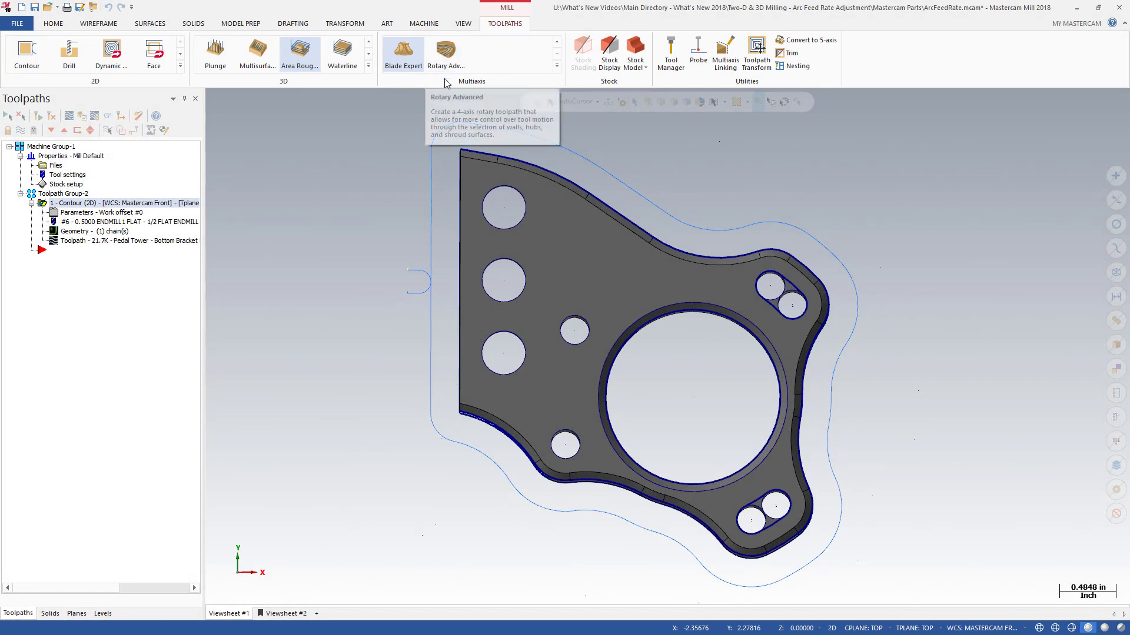
left_click(180, 66)
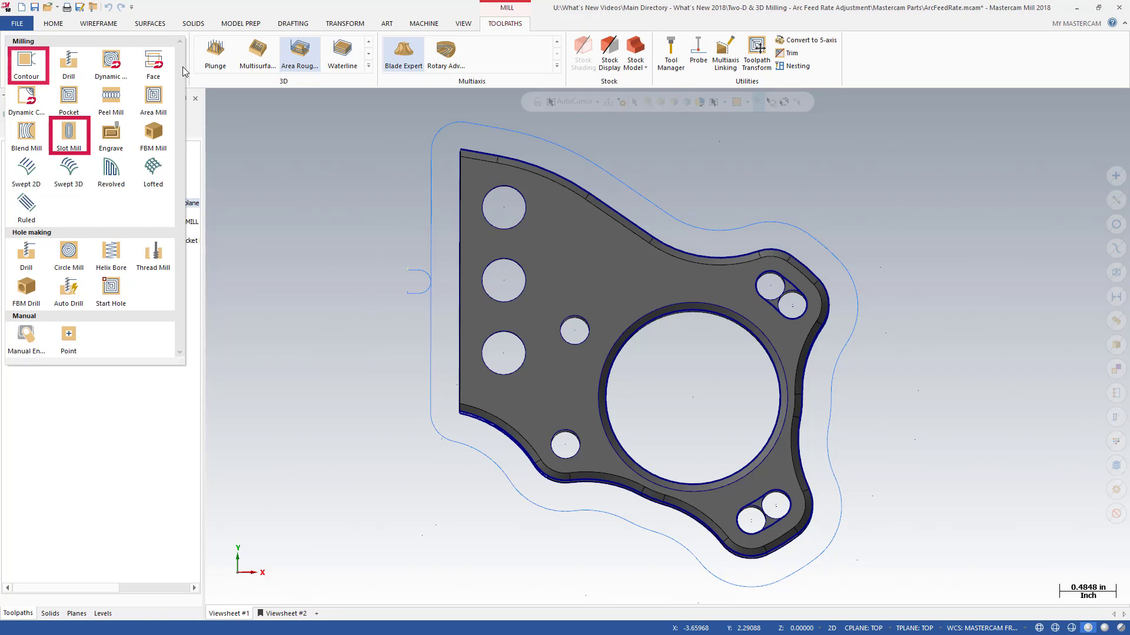
left_click(276, 119)
left_click(369, 67)
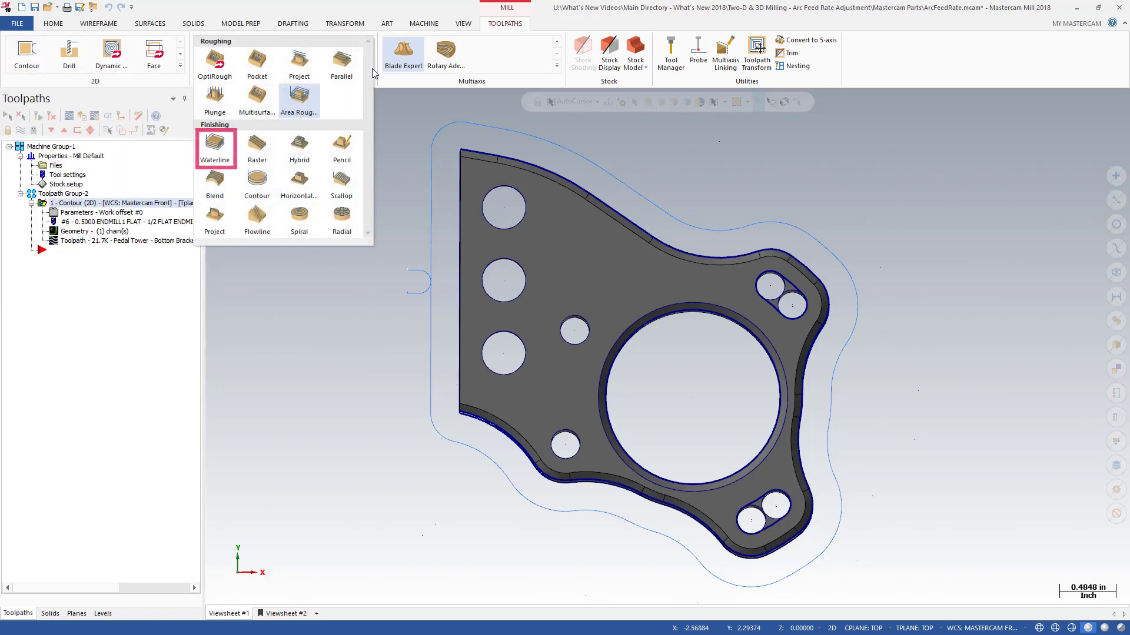
left_click(386, 108)
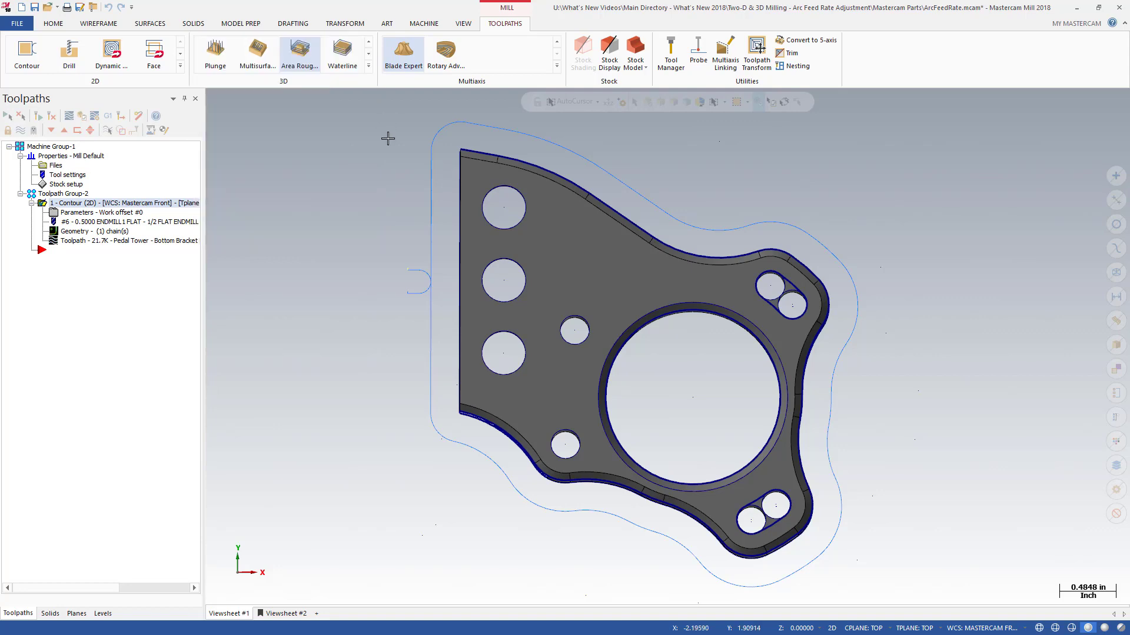
Set the contour operation's arc feed rate override to a 20% Max OD increase and regenerate the toolpath.
left_click(149, 213)
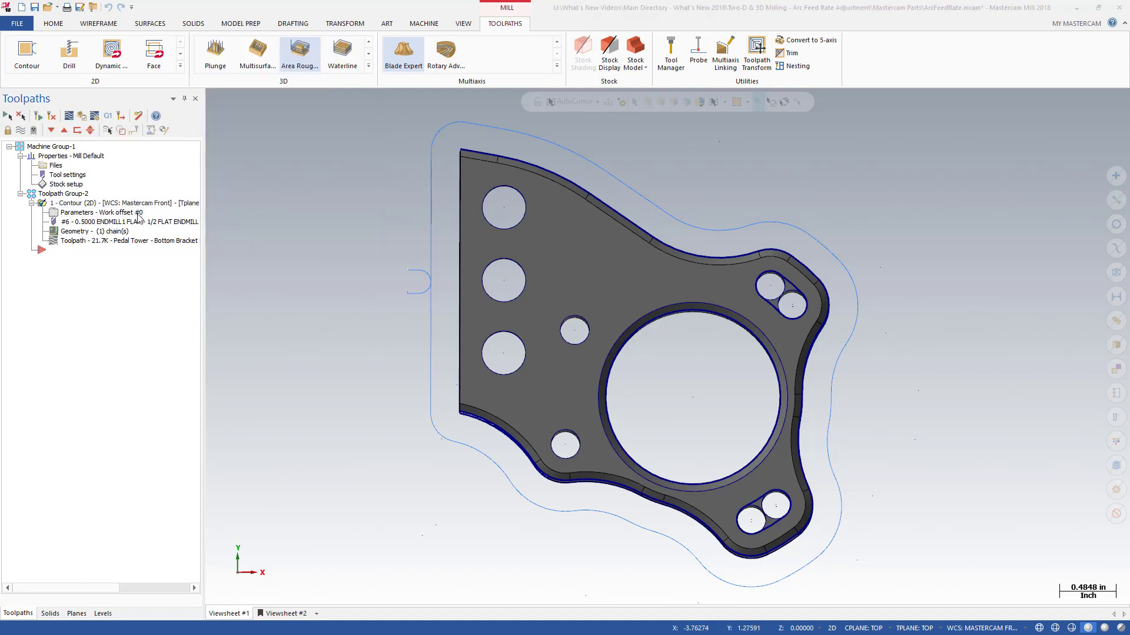
left_click(208, 276)
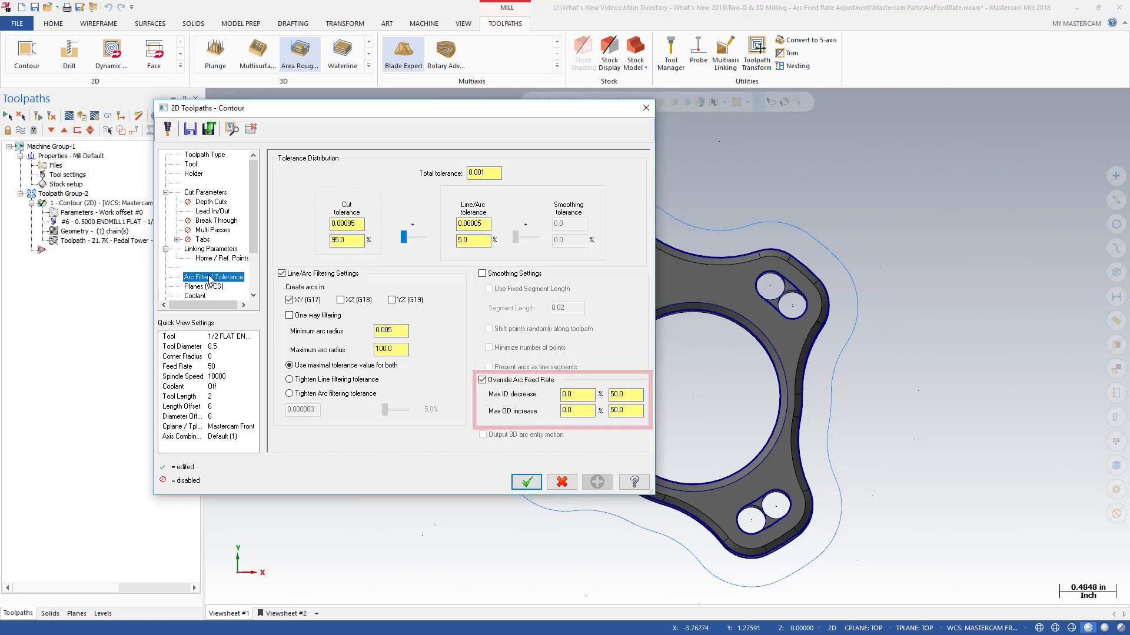
left_click(189, 165)
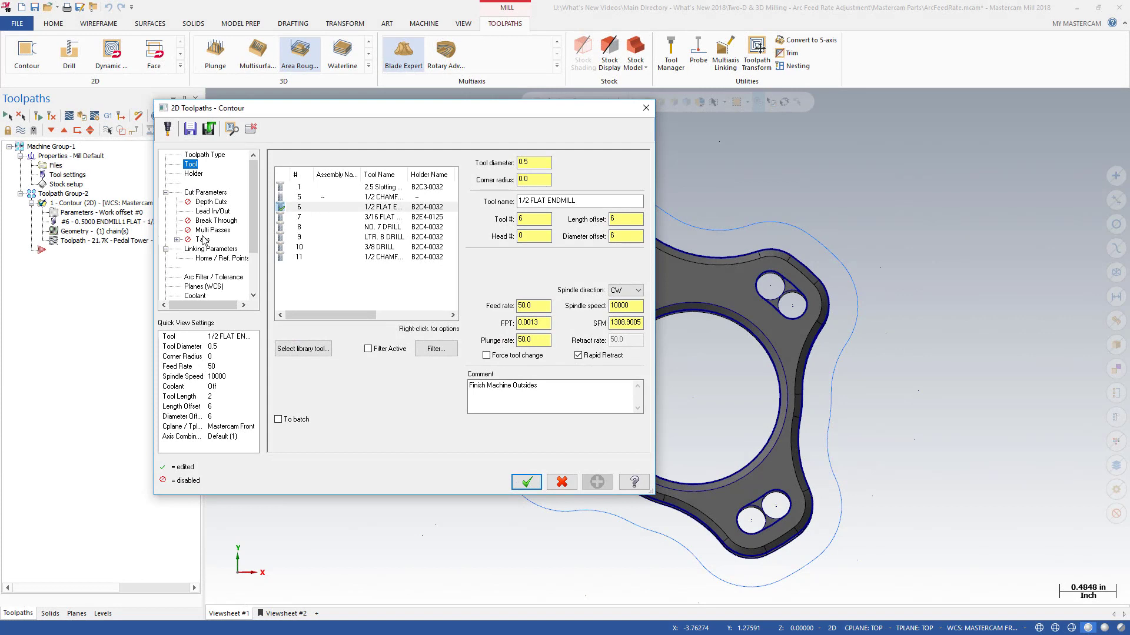
left_click(205, 278)
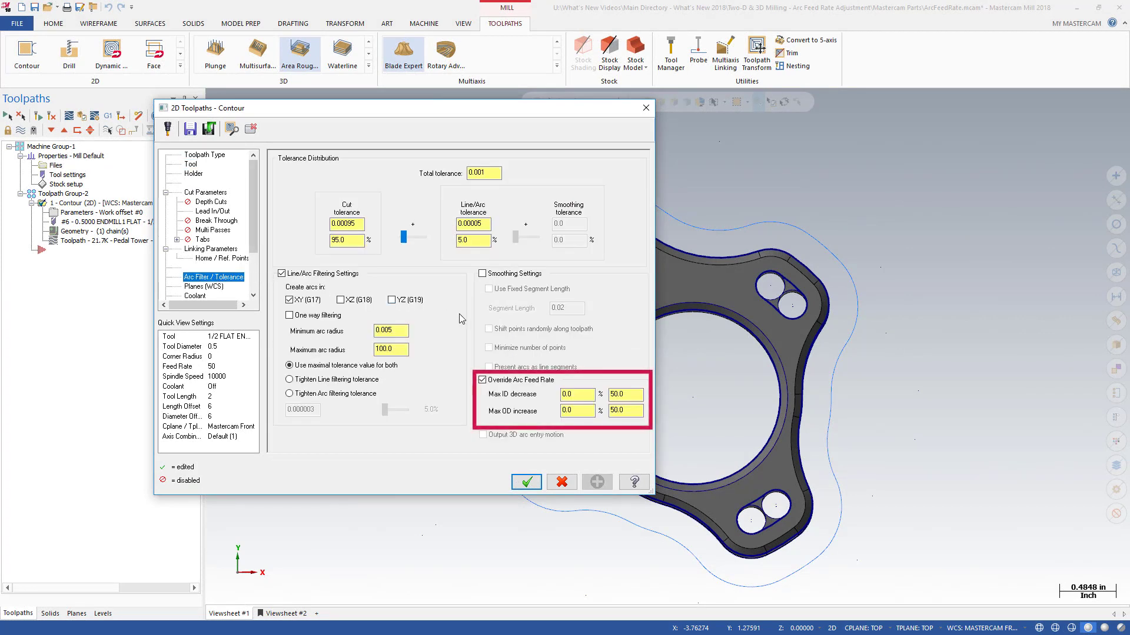
double_click(588, 410)
type("2")
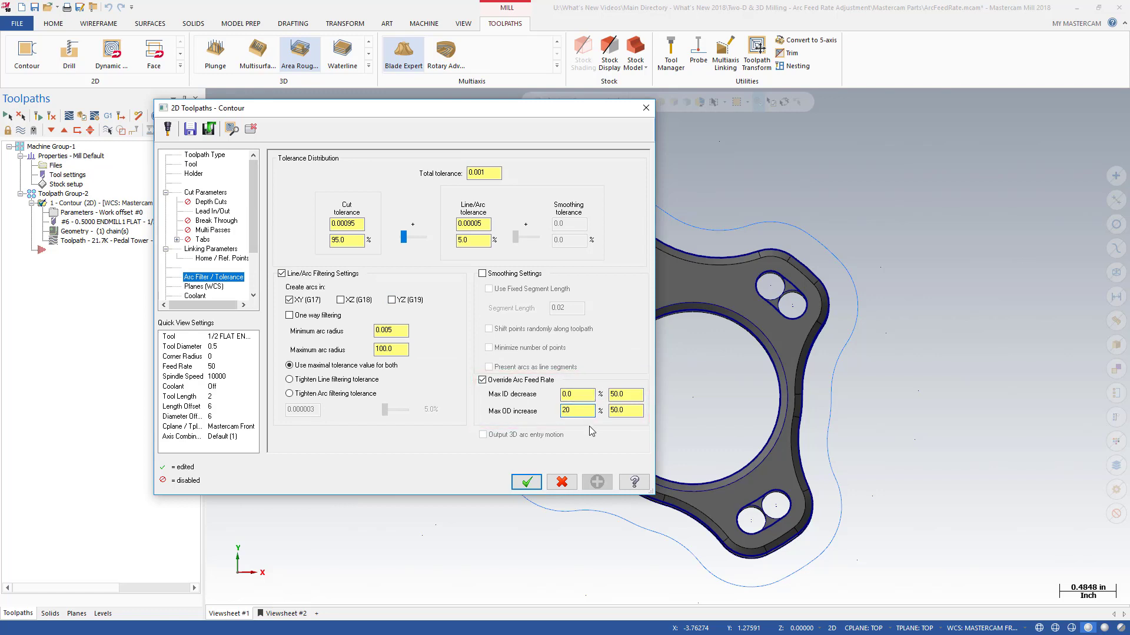
left_click(522, 484)
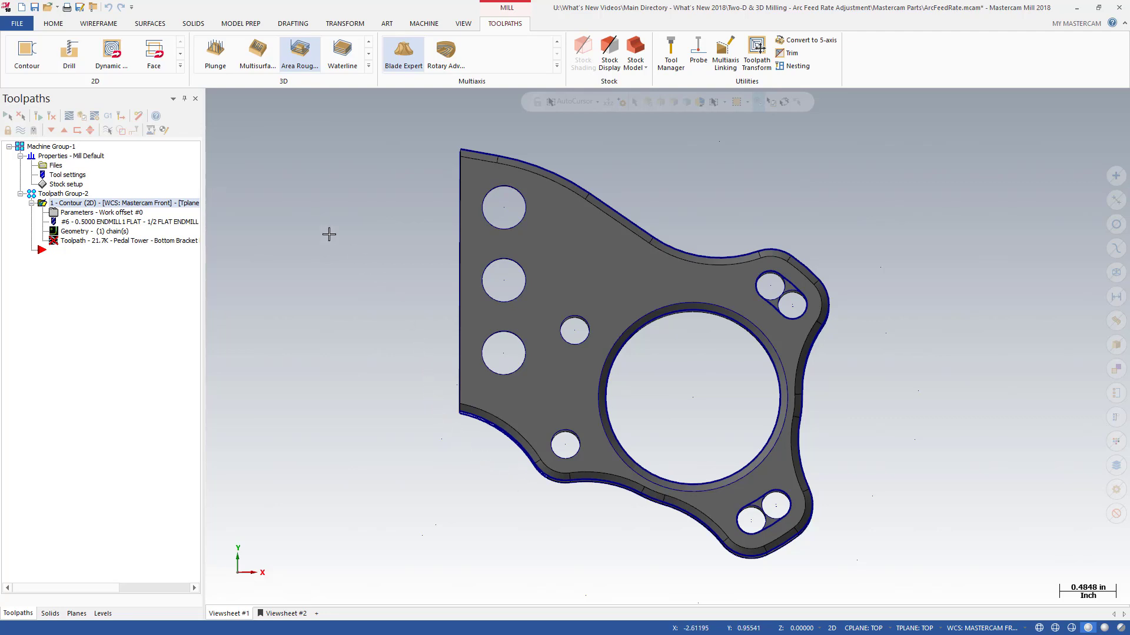
left_click(51, 116)
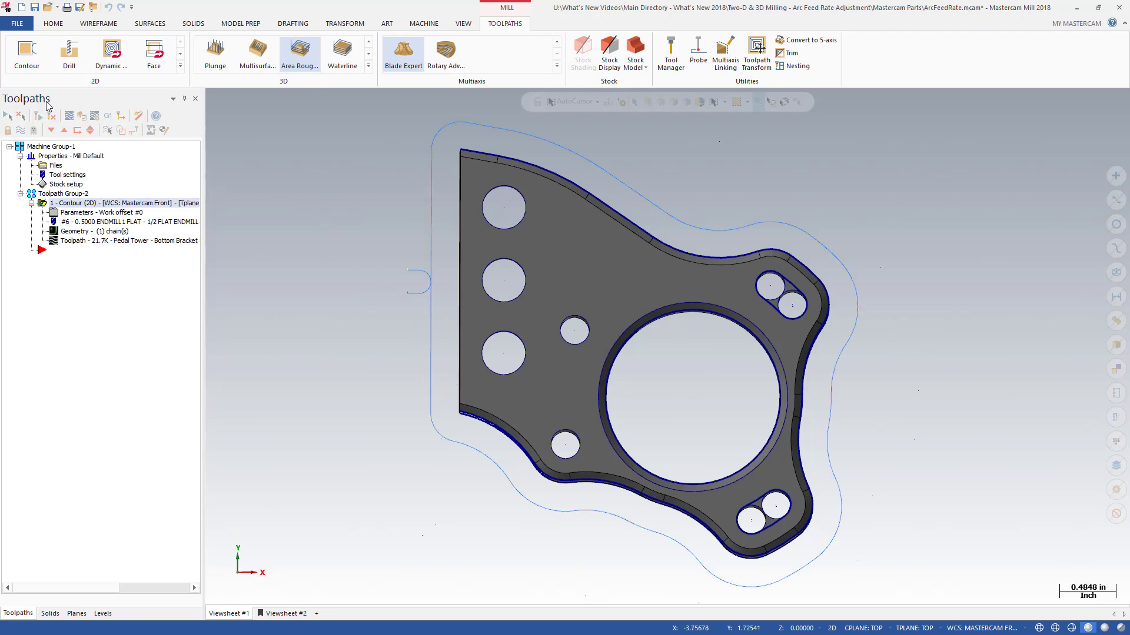
Analyze the contour toolpath's feed rate and position along the straight left edge and into the upper-left corner arc.
left_click(49, 28)
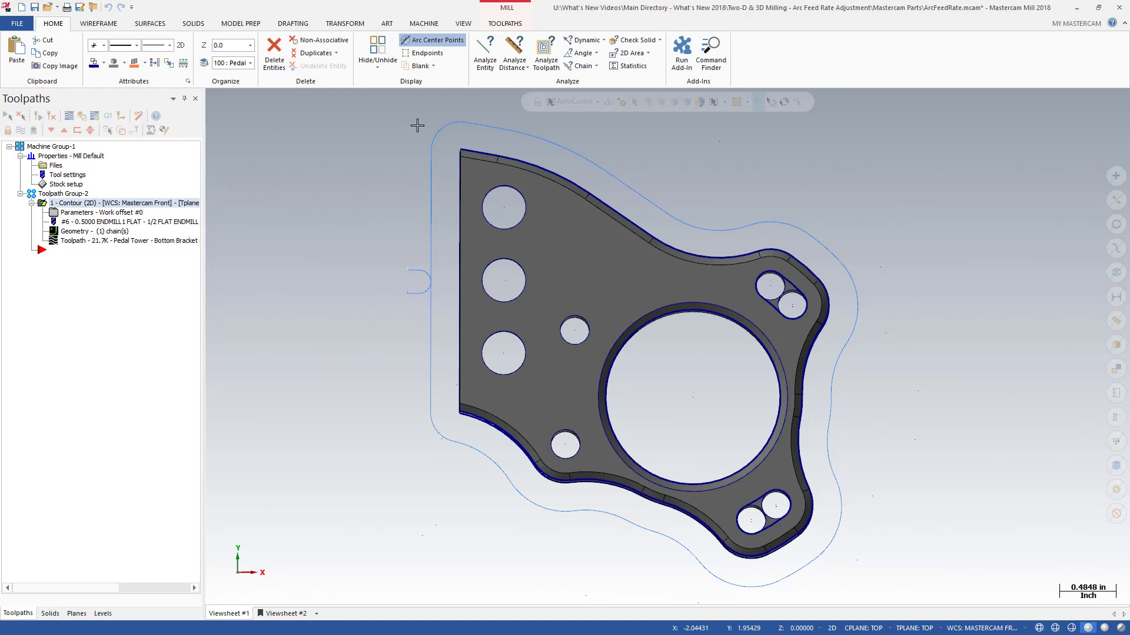
left_click(545, 54)
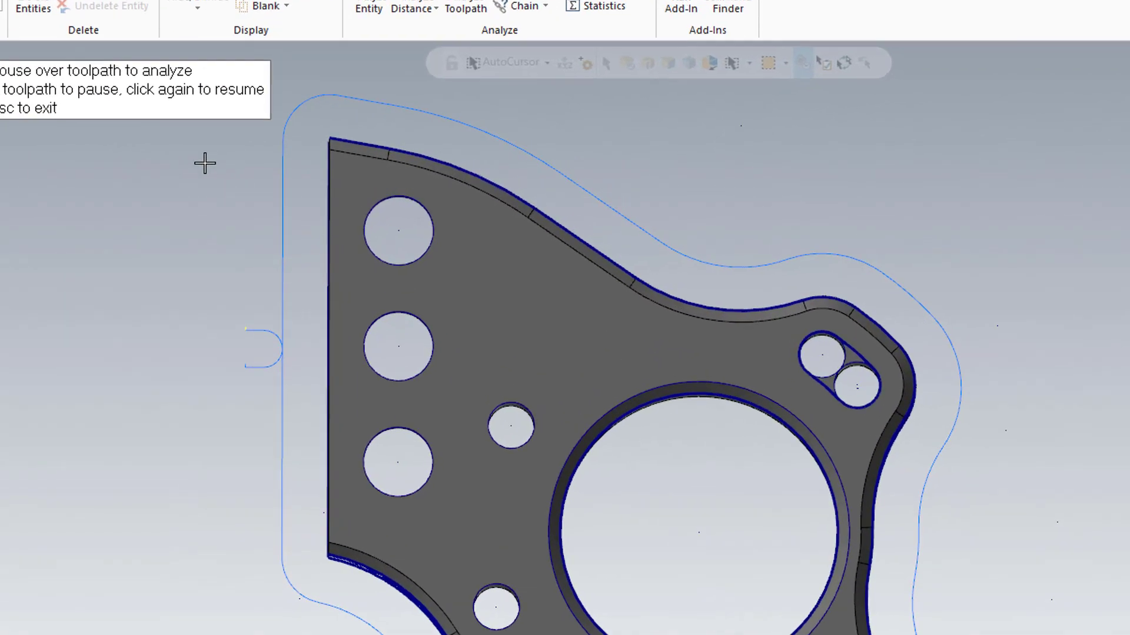
mouse_move(275, 208)
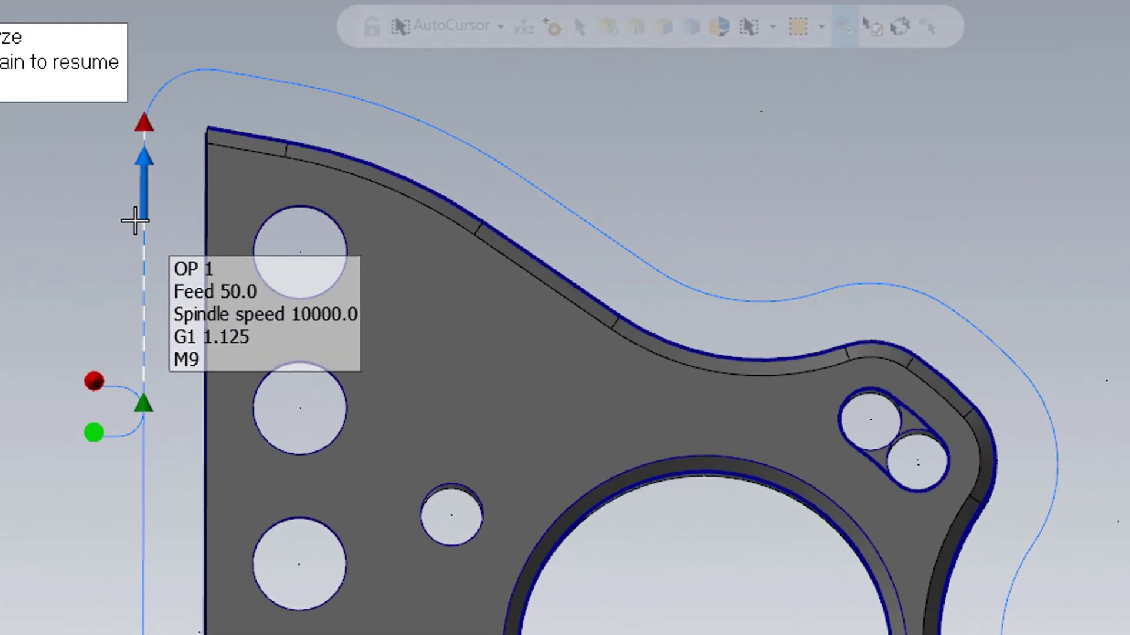
mouse_move(141, 138)
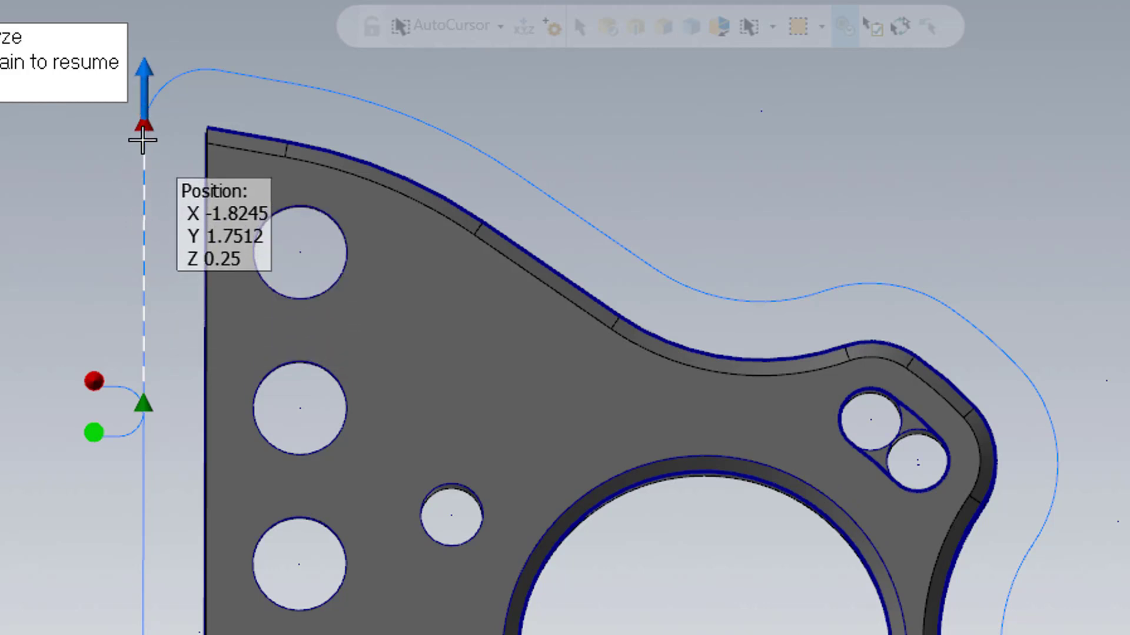
mouse_move(151, 95)
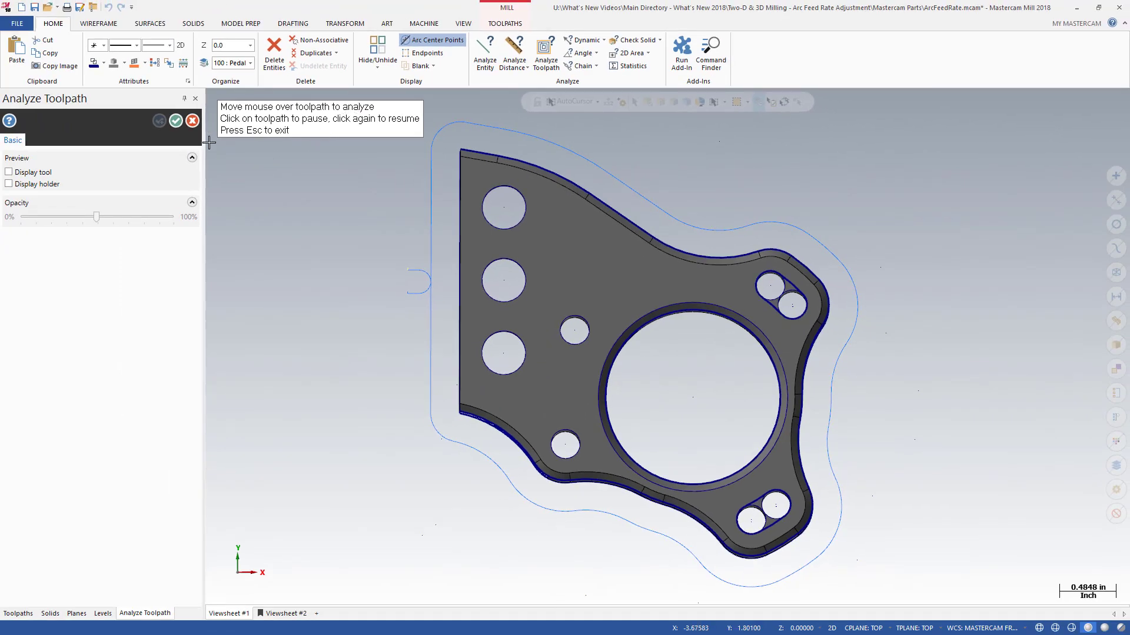
left_click(175, 121)
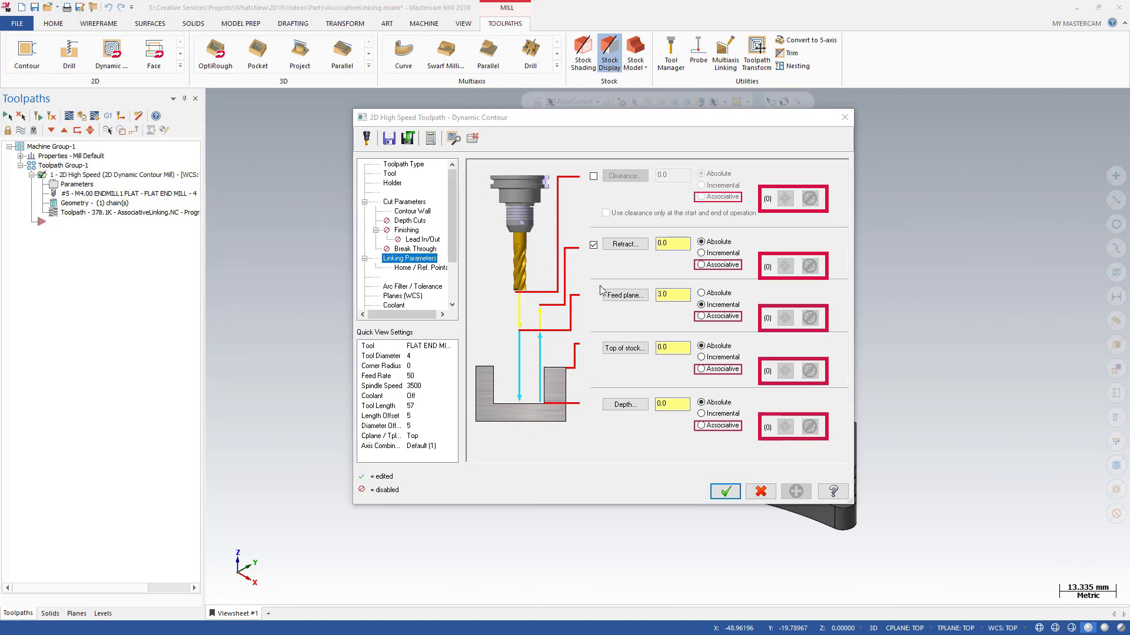
Make the dynamic contour's retract height associative to a point on the pocket's stepped edge, with a value of 15.0.
left_click(726, 492)
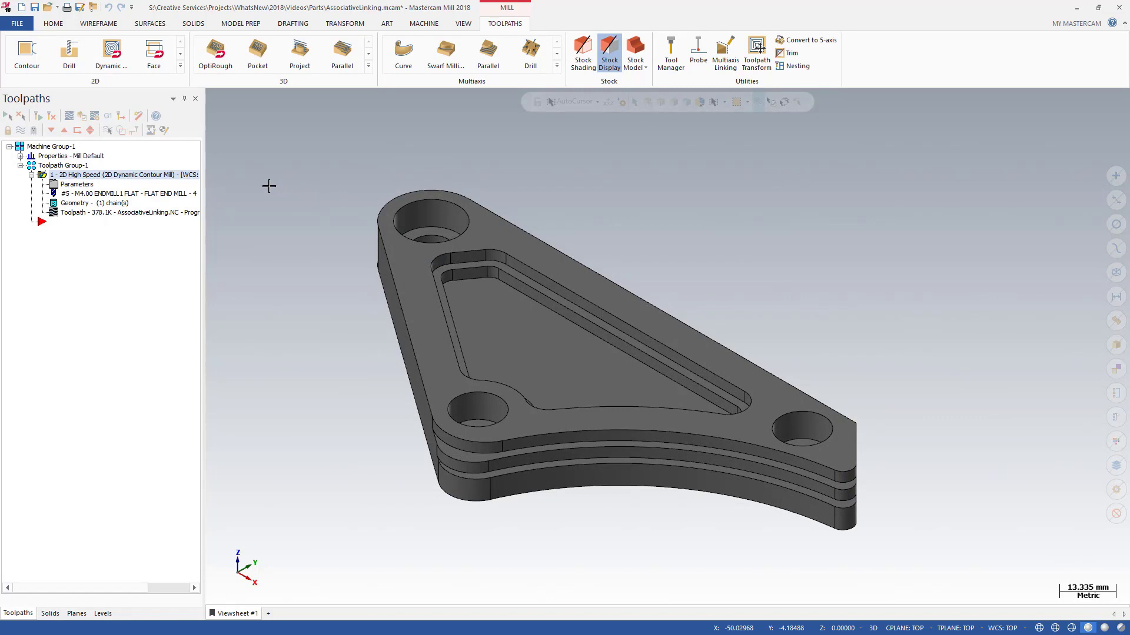
left_click(92, 184)
left_click(673, 245)
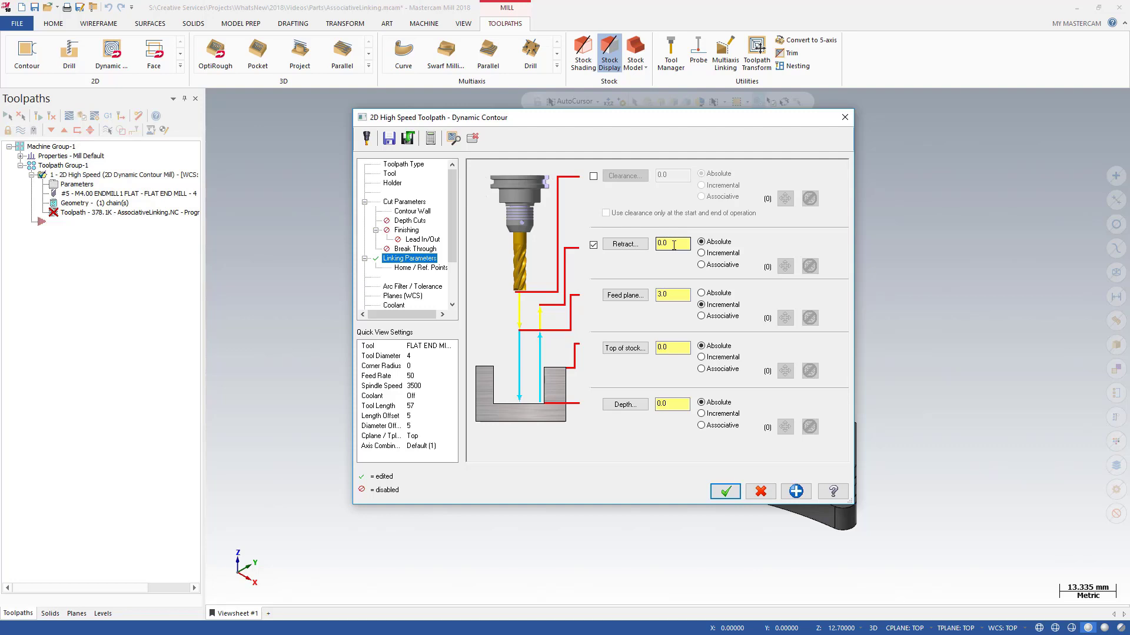
double_click(674, 244)
left_click(701, 264)
left_click(784, 265)
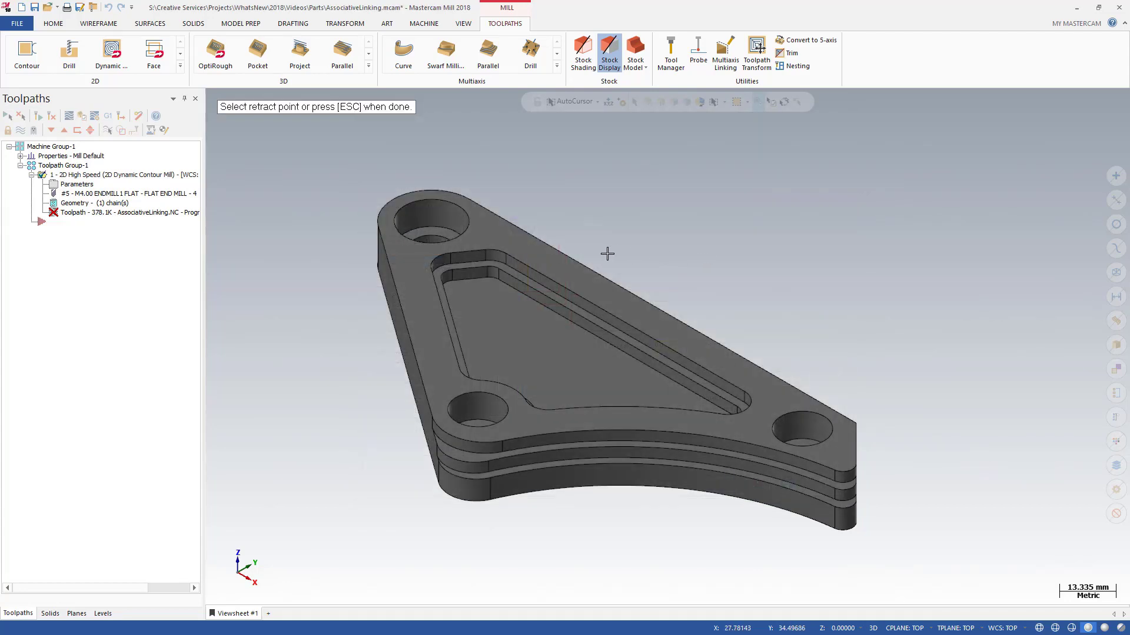
left_click(496, 269)
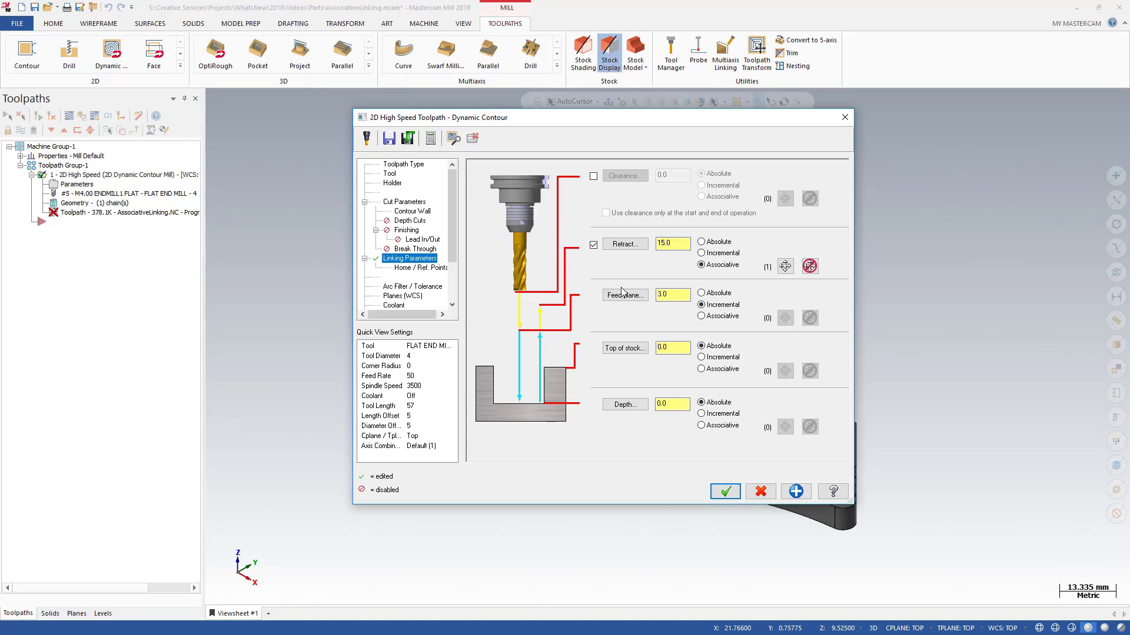
Make the top of stock associative to a point on the part's top face near the right hole, with a value of 13.7.
double_click(683, 347)
left_click(701, 369)
left_click(785, 371)
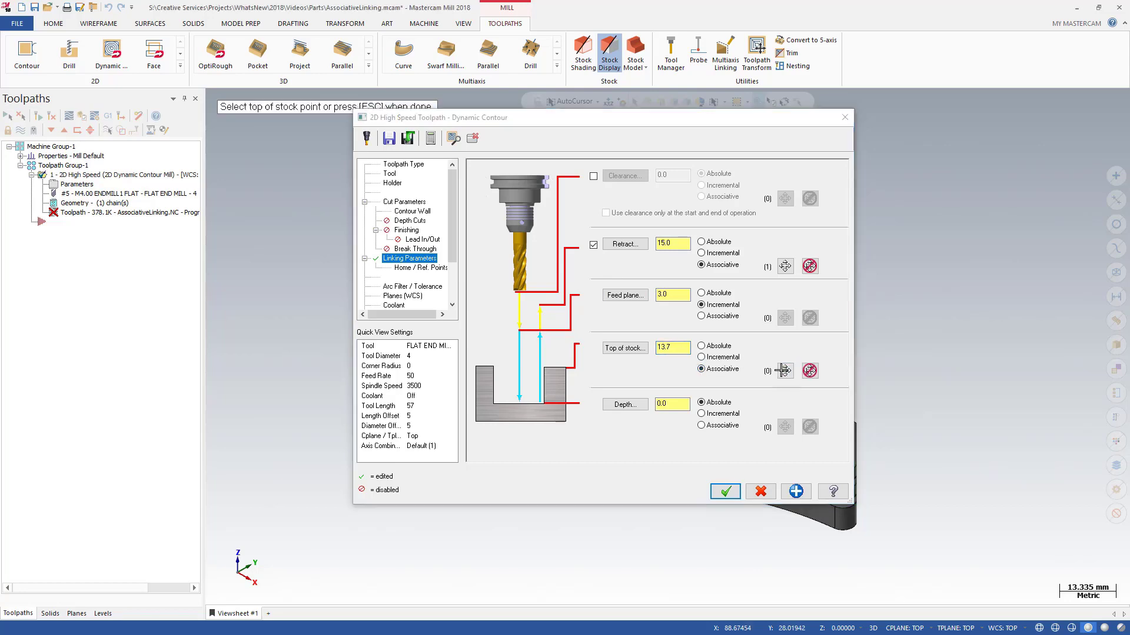
left_click(790, 412)
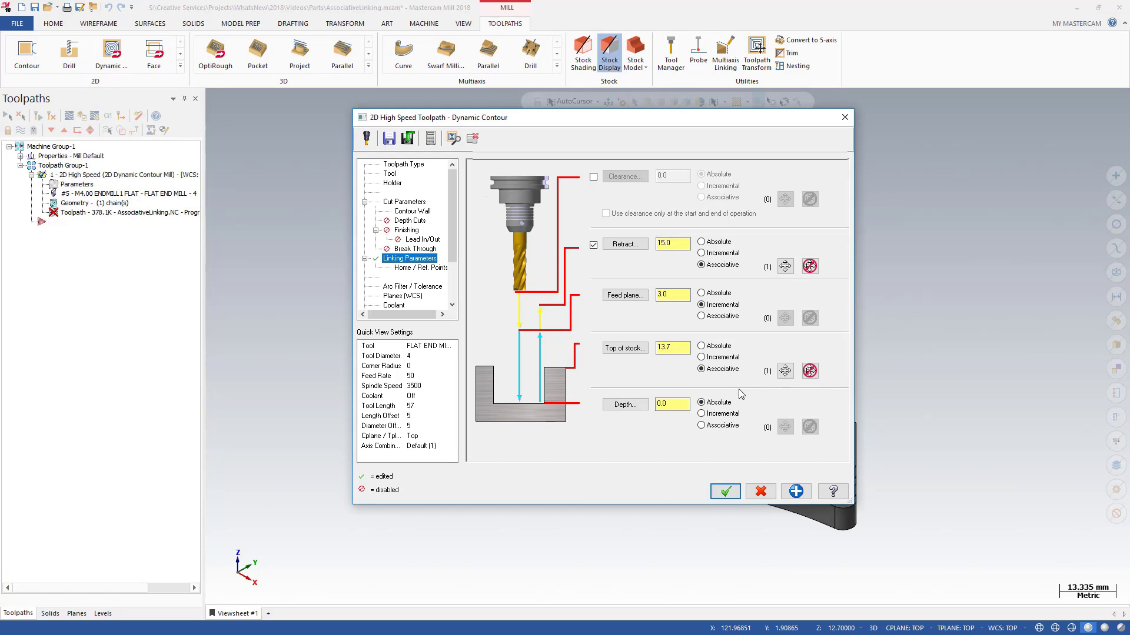
Make the depth associative to a point at the pocket ledge's upper-left corner and regenerate the dynamic contour toolpath.
left_click(710, 426)
left_click(785, 427)
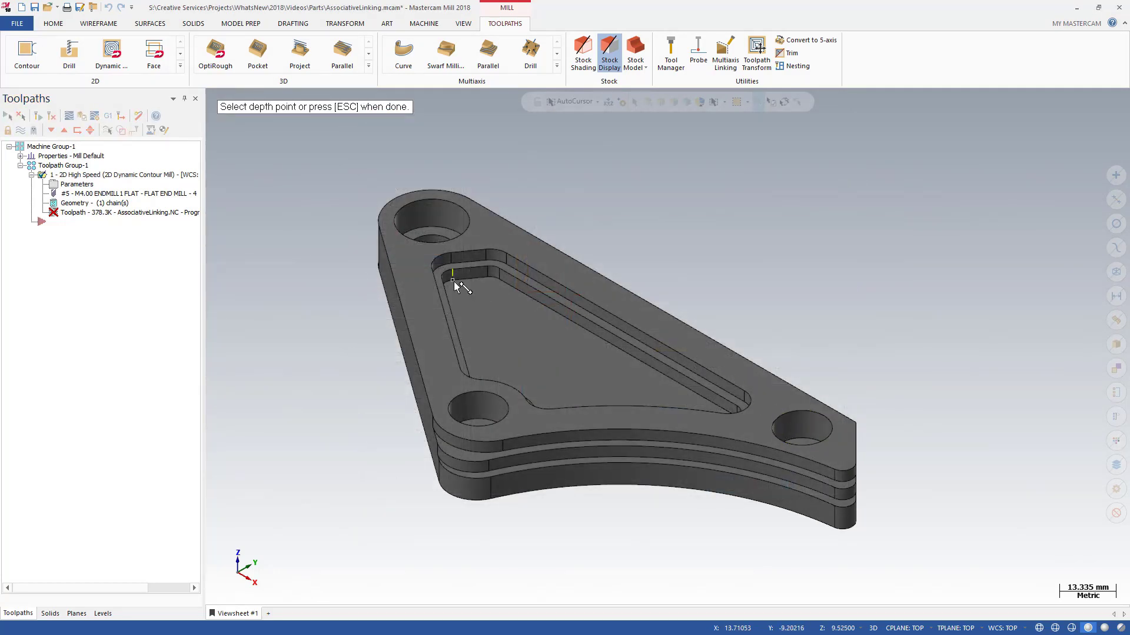
left_click(444, 277)
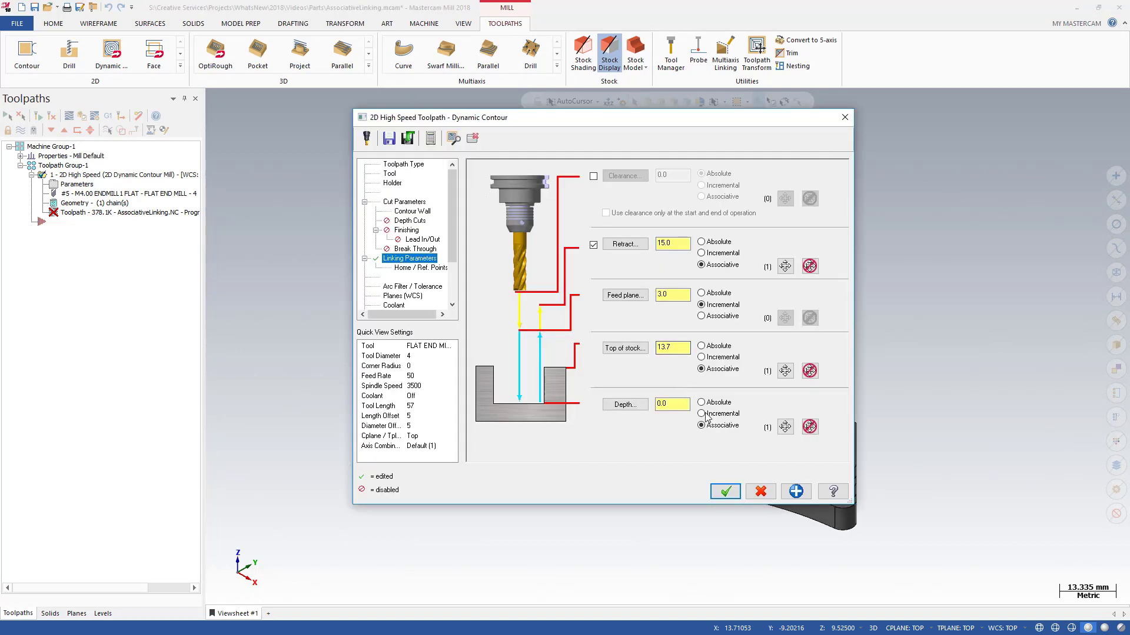
left_click(723, 488)
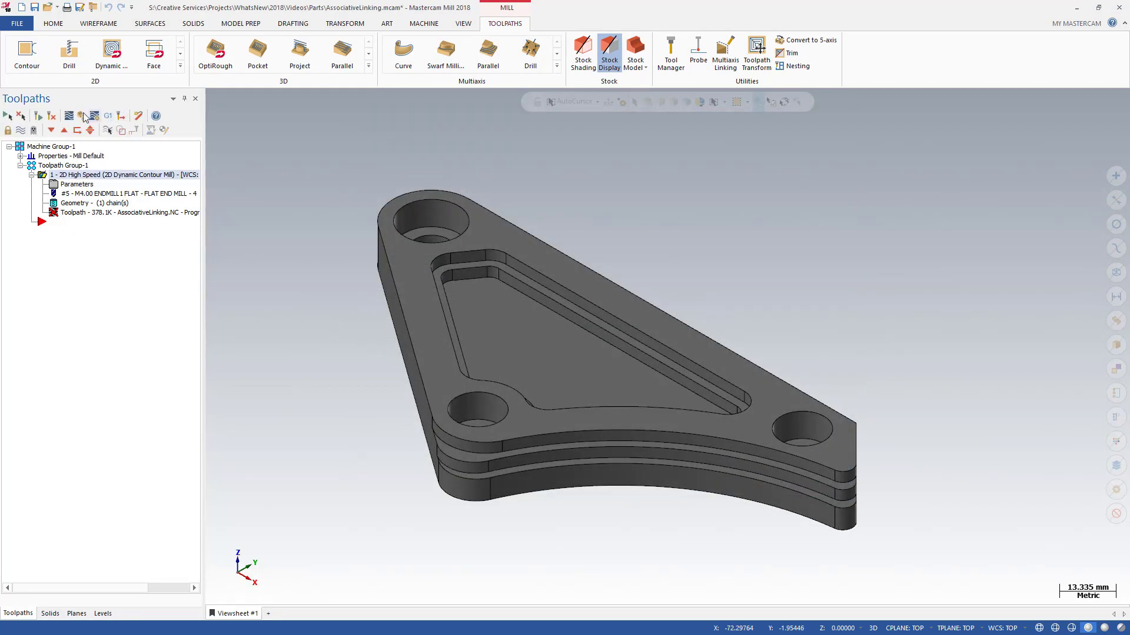
left_click(38, 118)
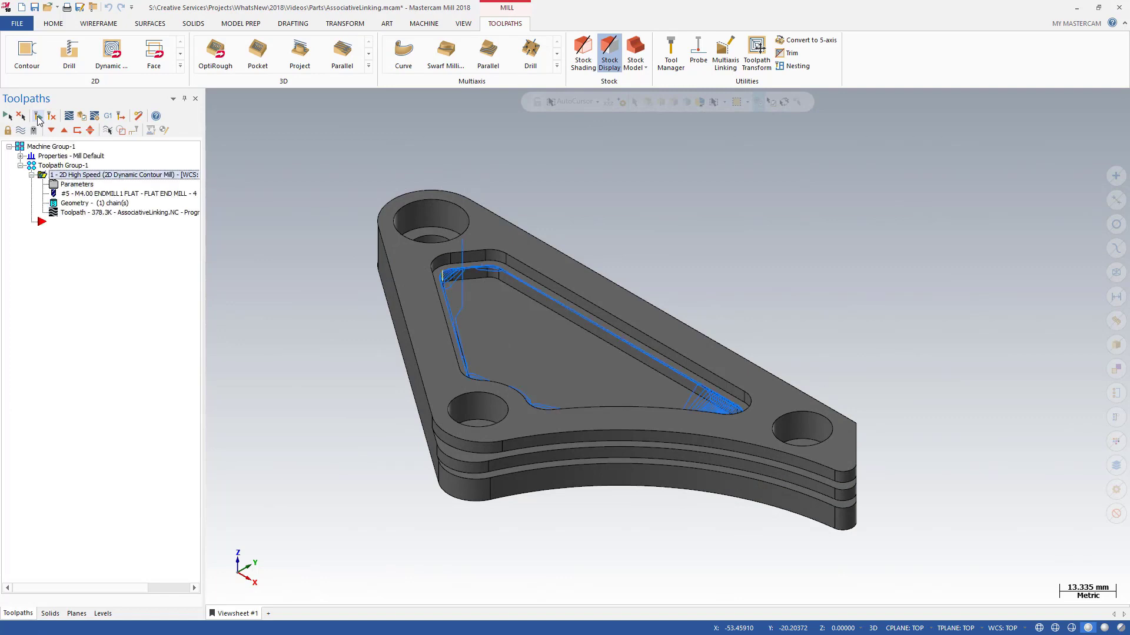
Backplot the dynamic contour from the front with the part translucent, and restore the opaque isometric view.
right_click(256, 156)
left_click(287, 231)
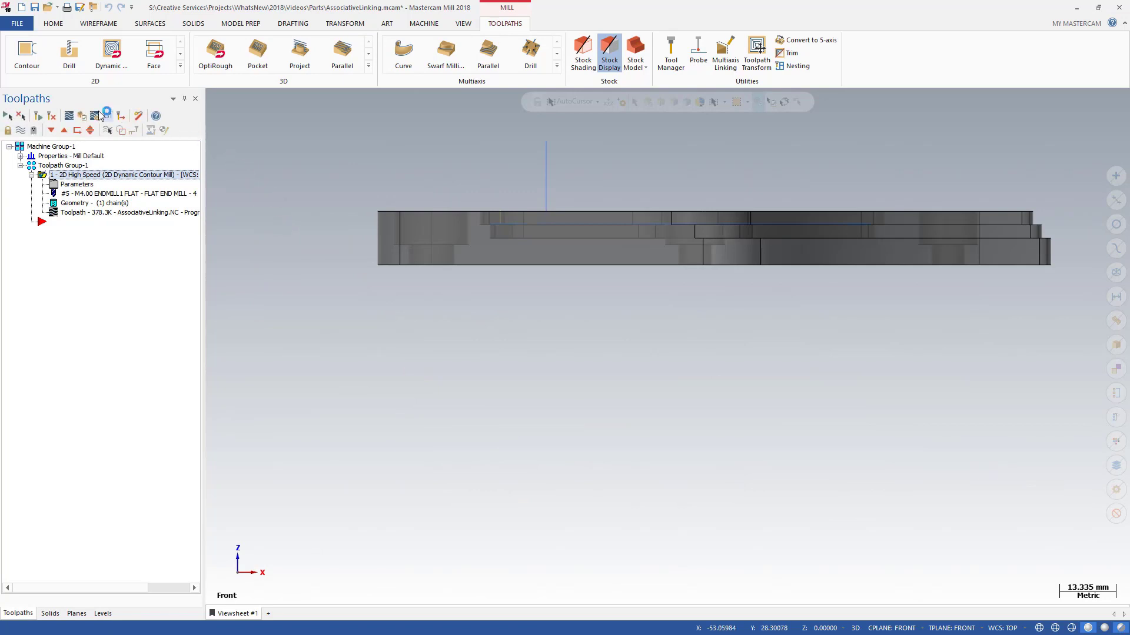
left_click(79, 118)
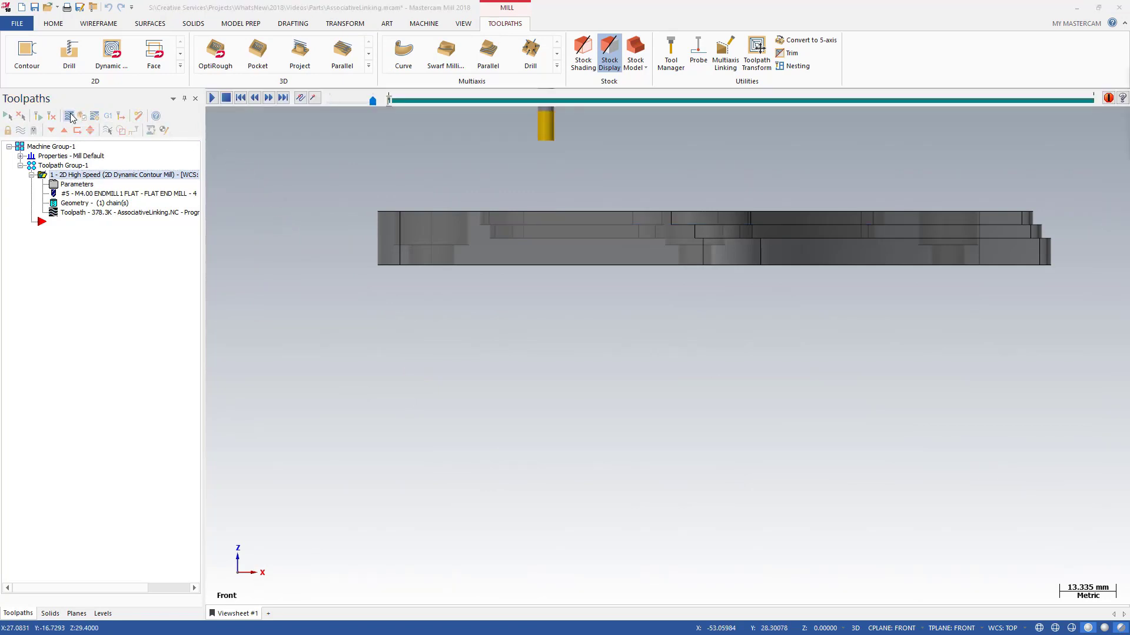
left_click(211, 98)
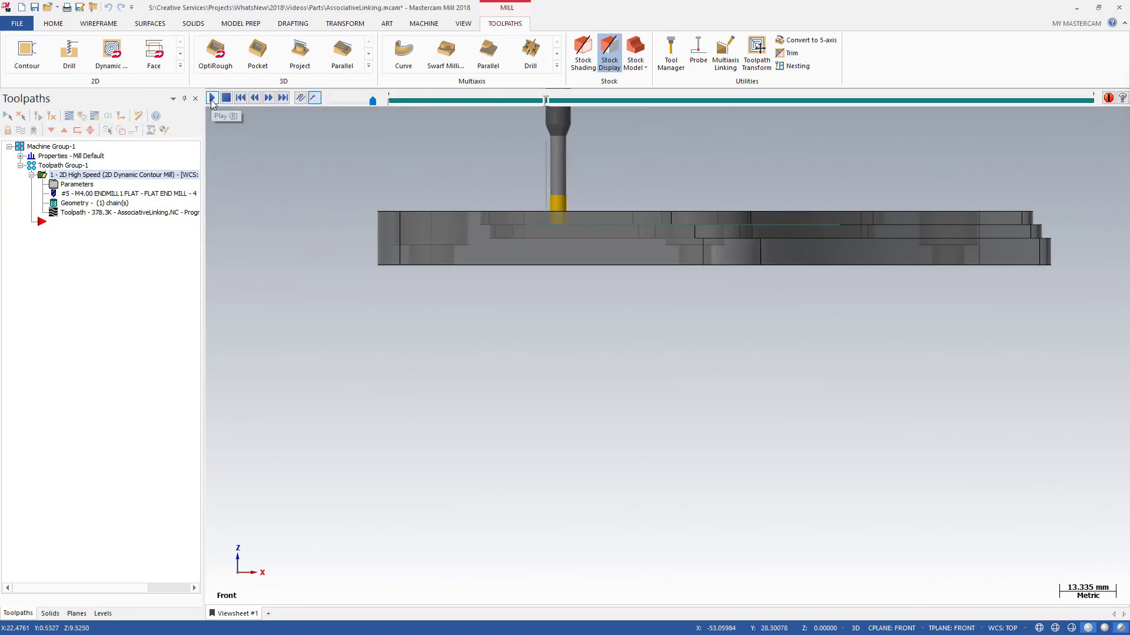
key("Escape")
left_click(239, 614)
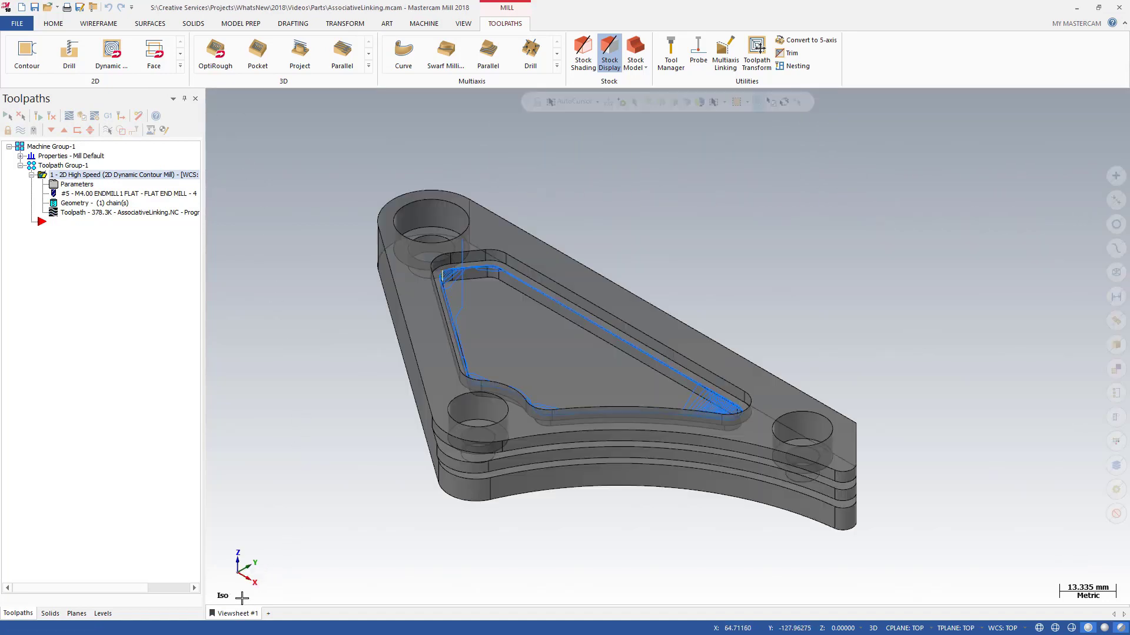
key("ctrl+s")
Move the narrow ledge face around the triangular pocket upward along Z so that it rises above the part's top face.
left_click(235, 23)
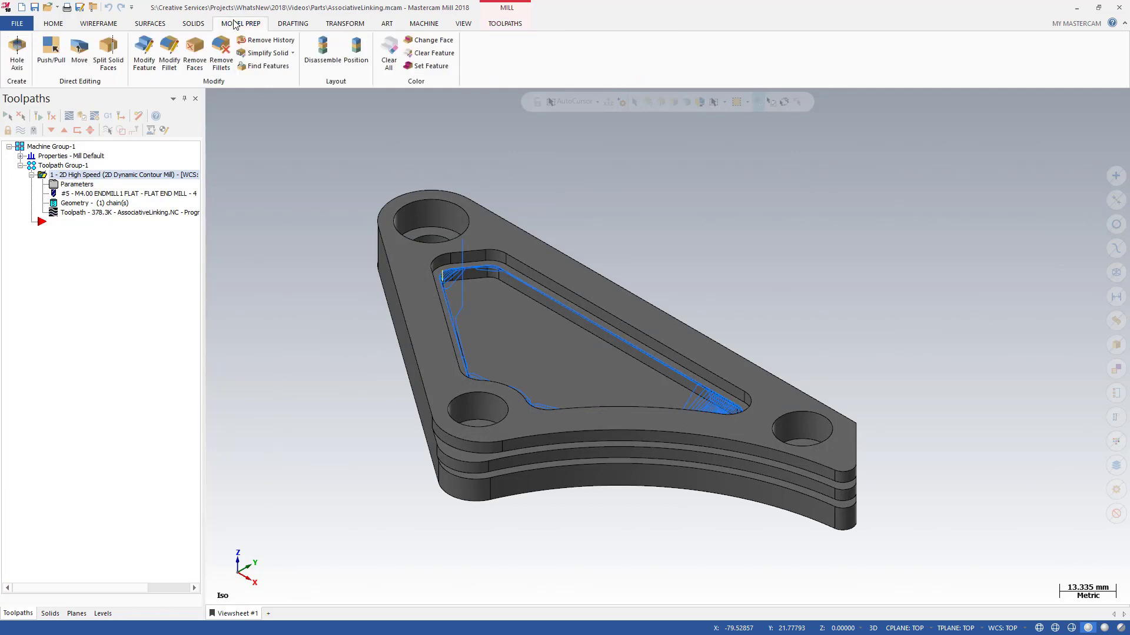
left_click(79, 50)
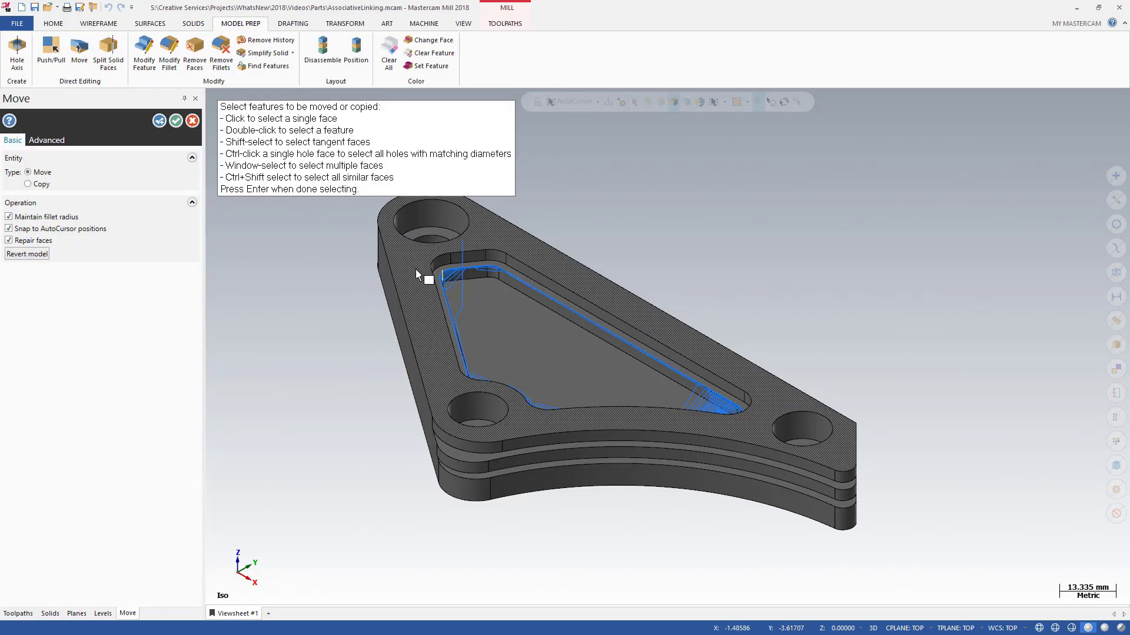
left_click(436, 285)
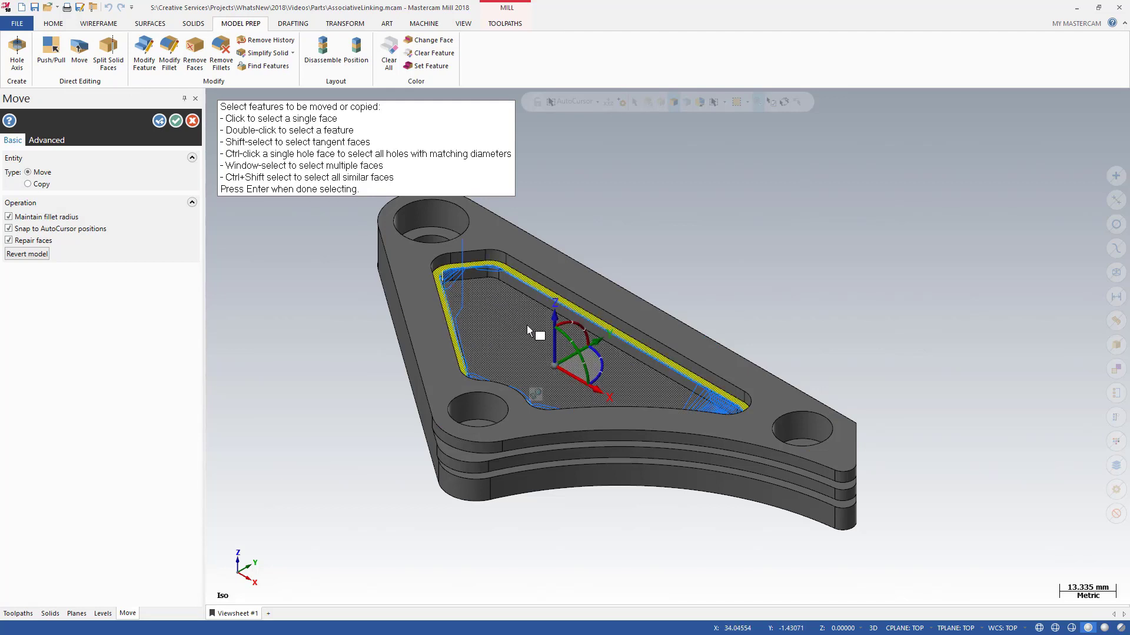
left_click_drag(555, 342, 544, 344)
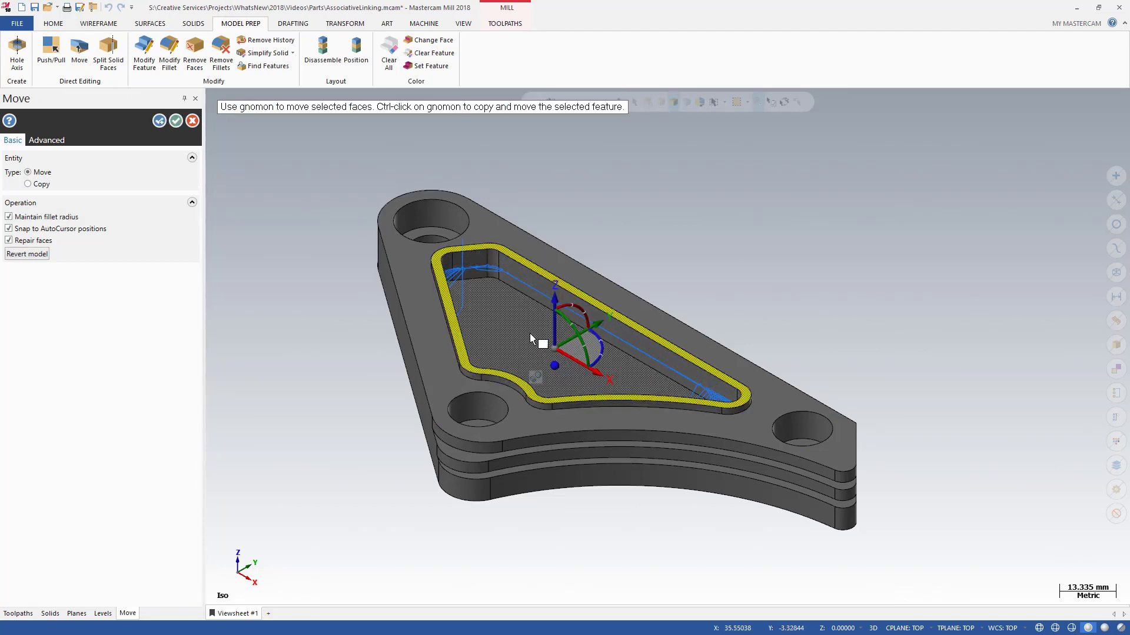
left_click(175, 121)
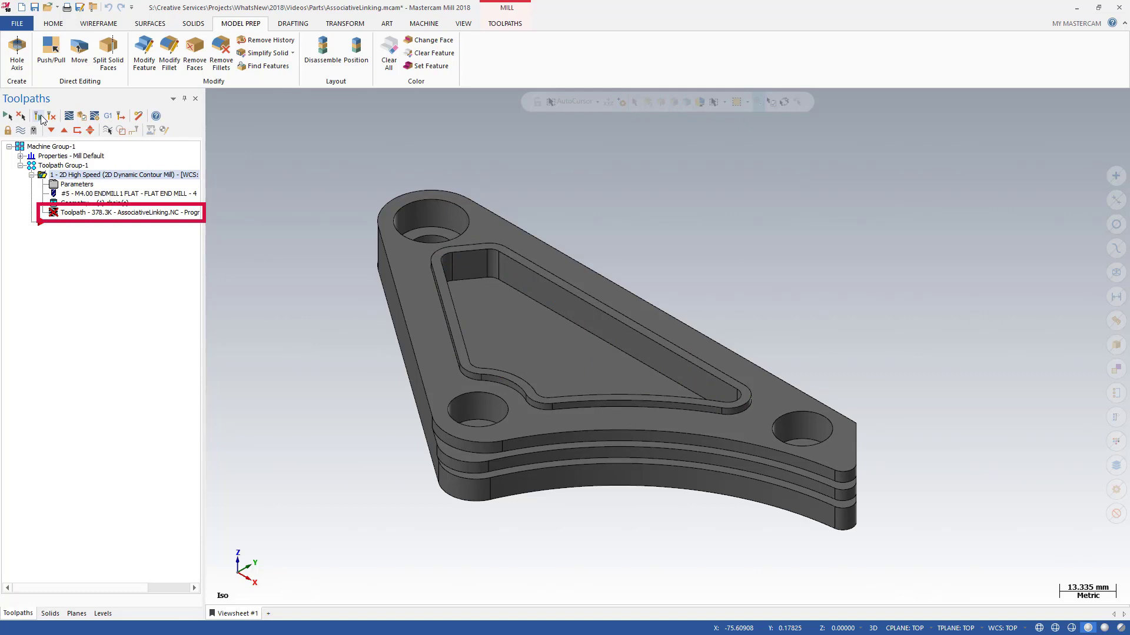
Regenerate the dynamic contour toolpath and backplot it from the front, then restore the isometric view.
left_click(38, 116)
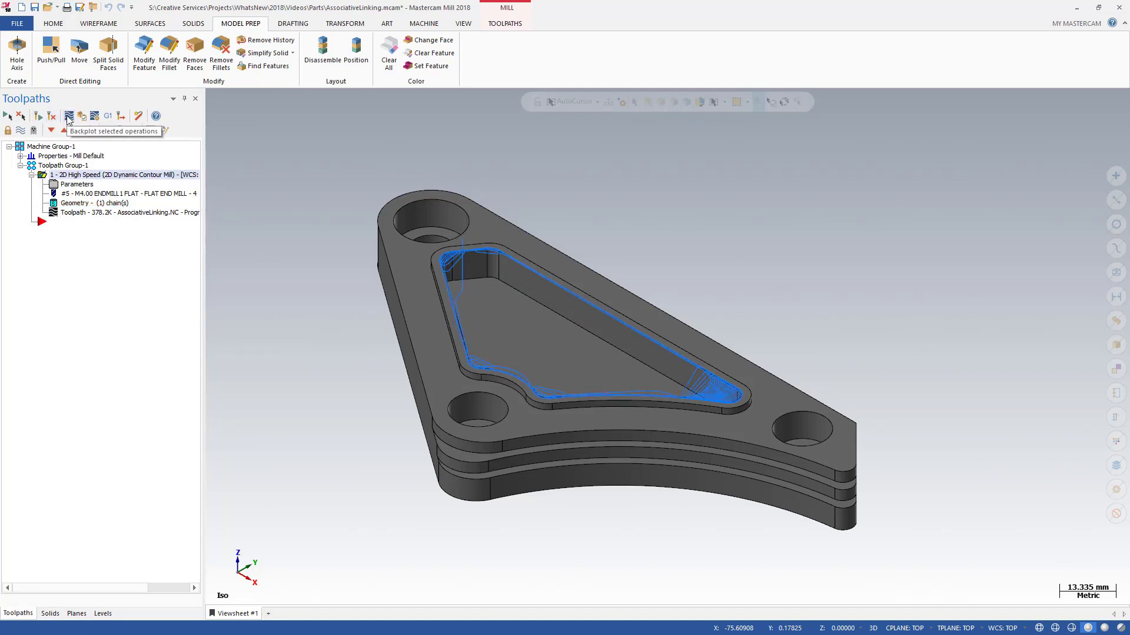
key("alt+2")
left_click(69, 117)
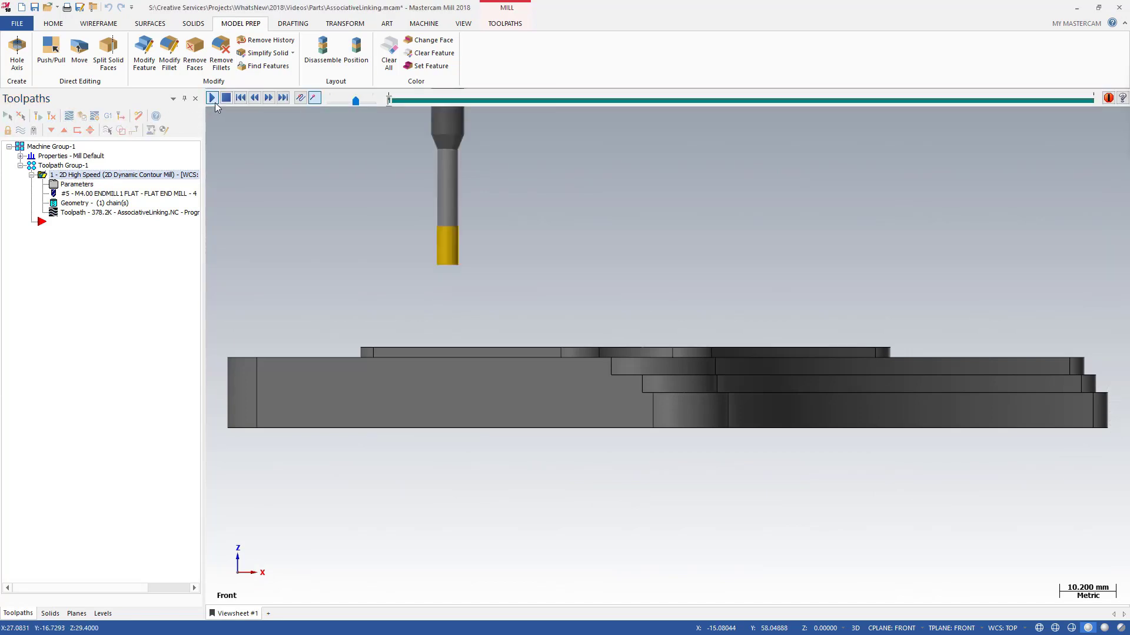
left_click(213, 100)
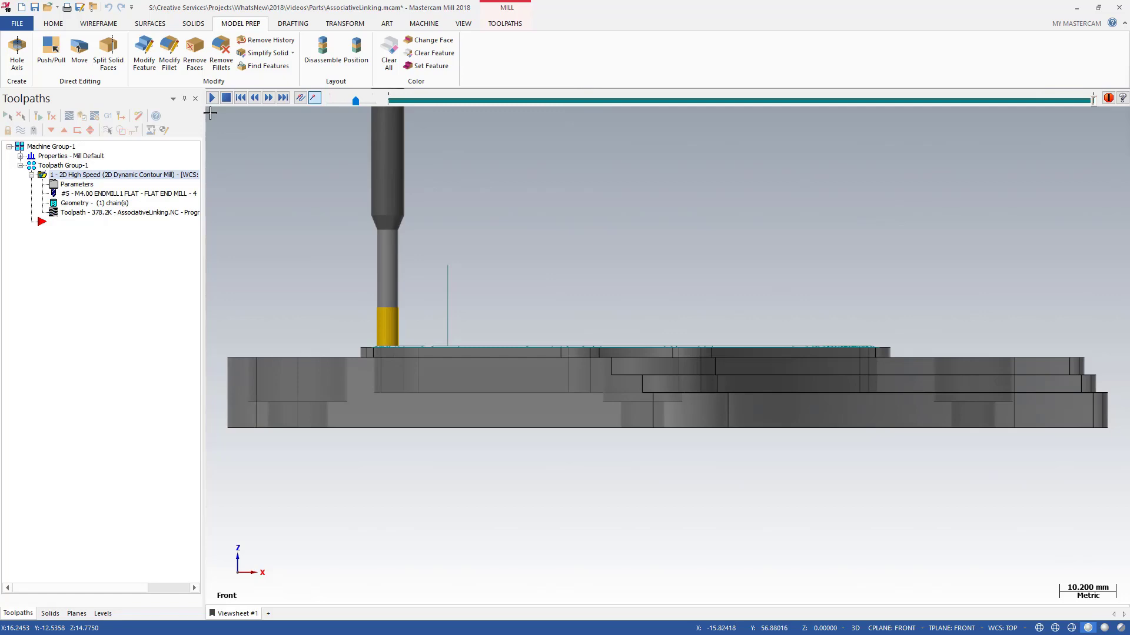
key("Escape")
key("alt+7")
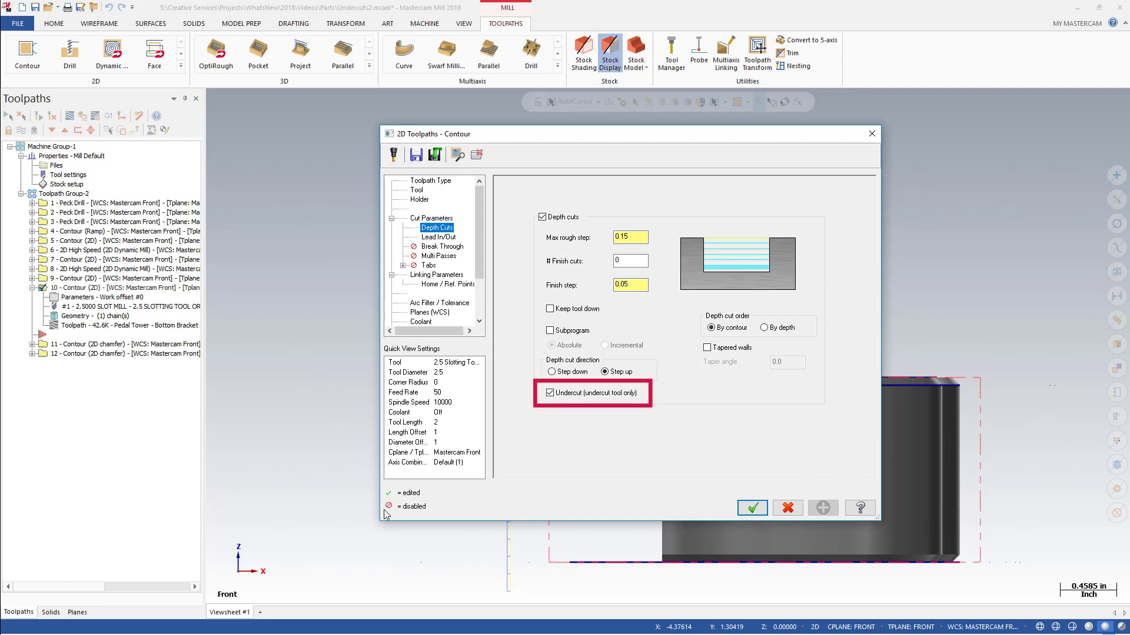
Review the undercut contour's slot mill geometry, depth cut settings and linking parameters.
left_click(751, 510)
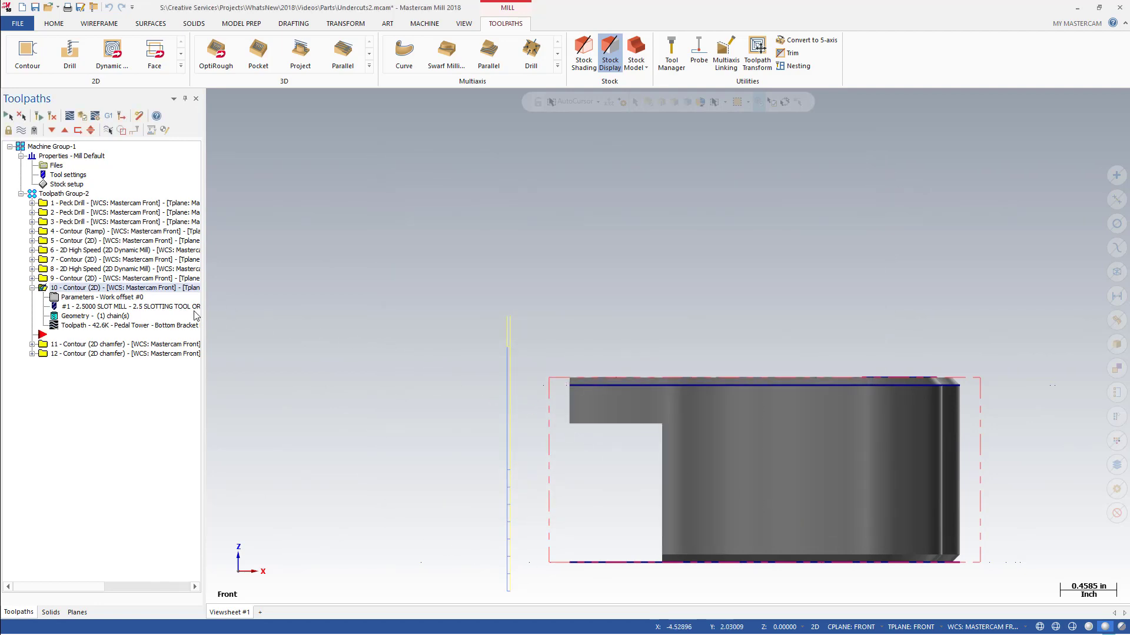
double_click(182, 309)
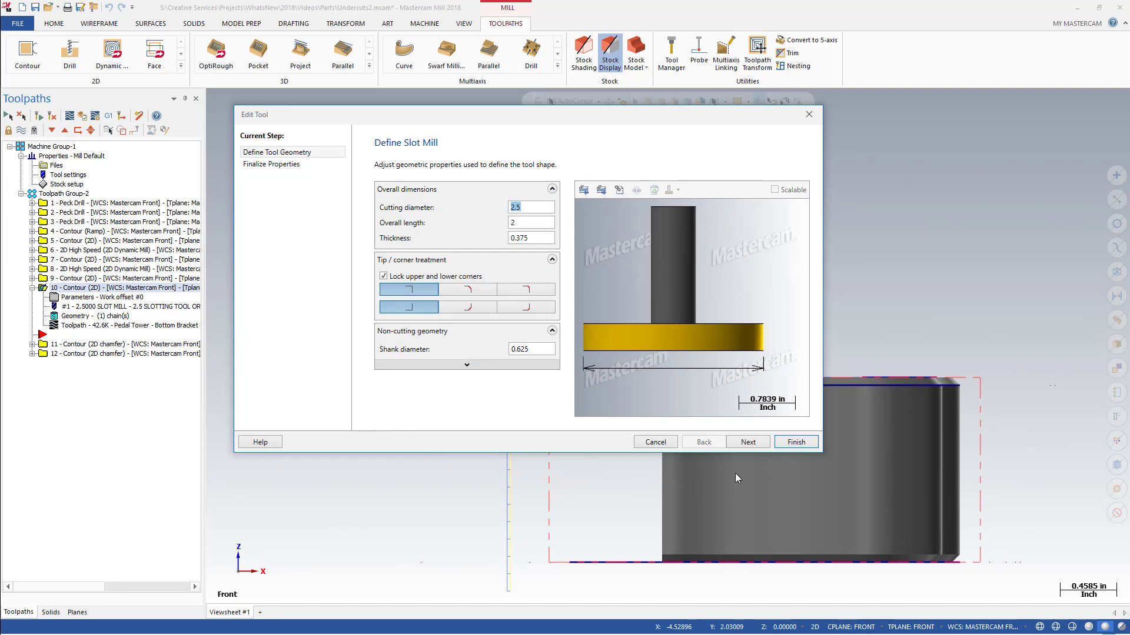
left_click(791, 443)
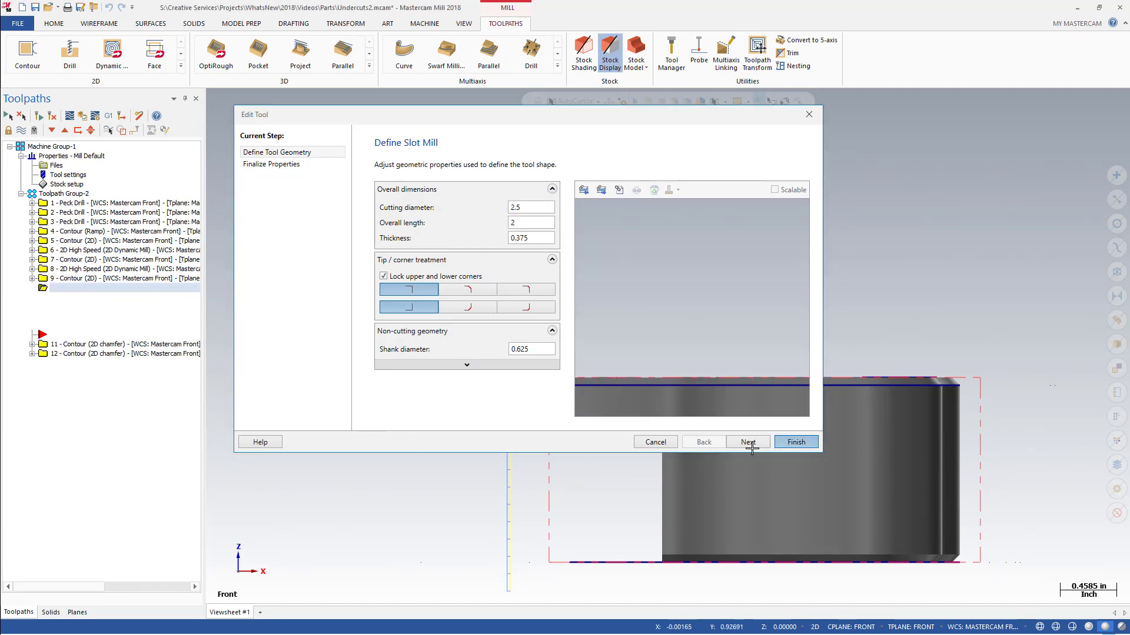
left_click(110, 301)
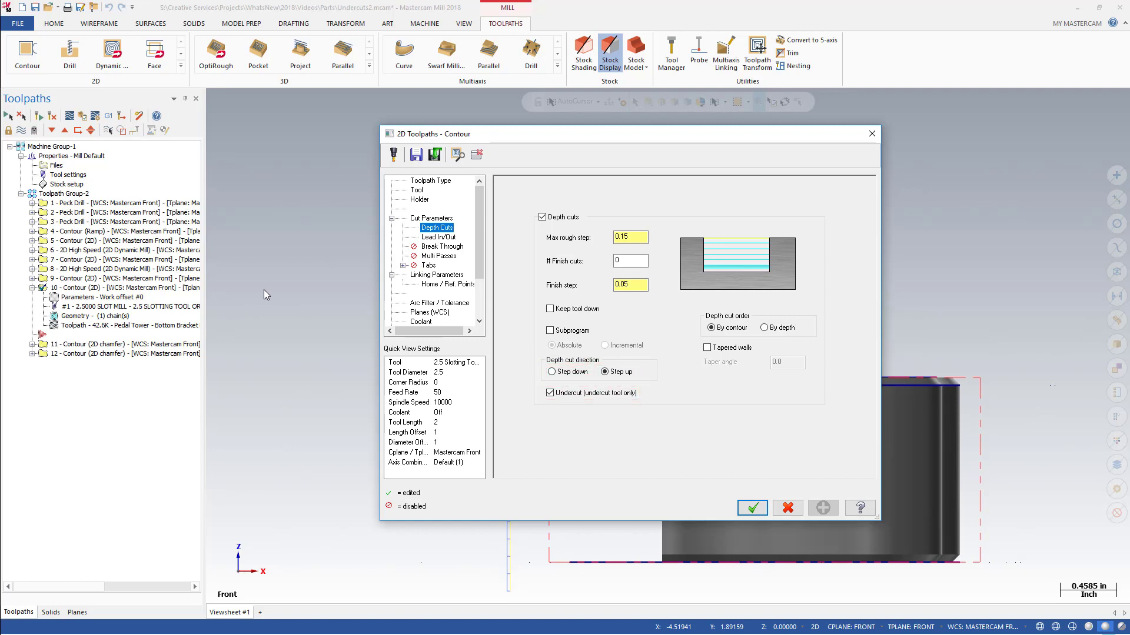
left_click(414, 275)
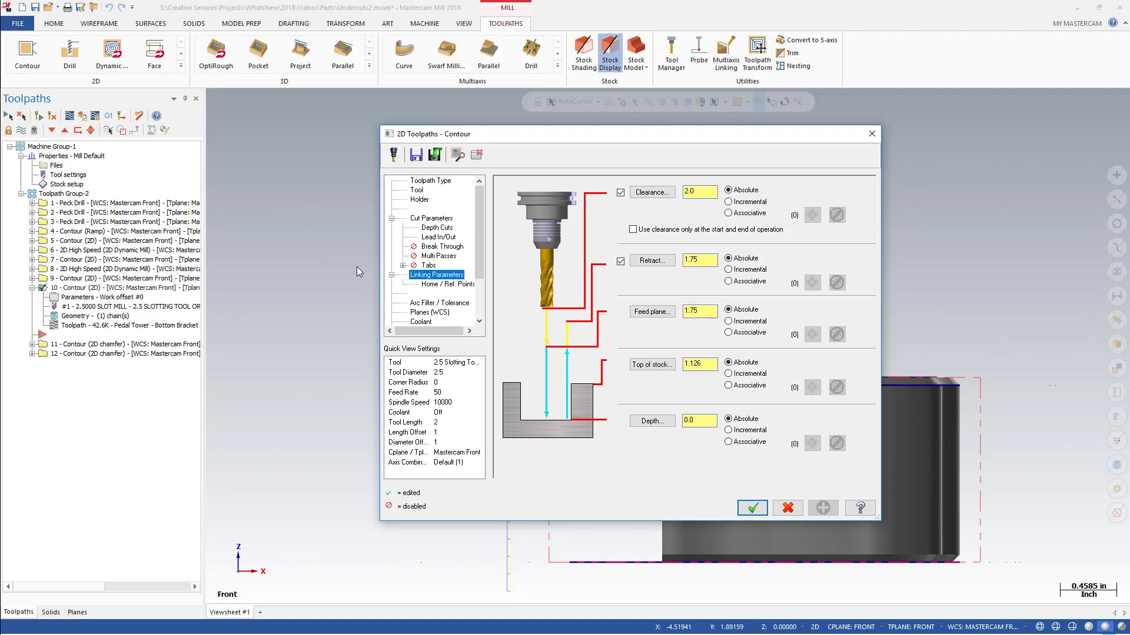
left_click(752, 508)
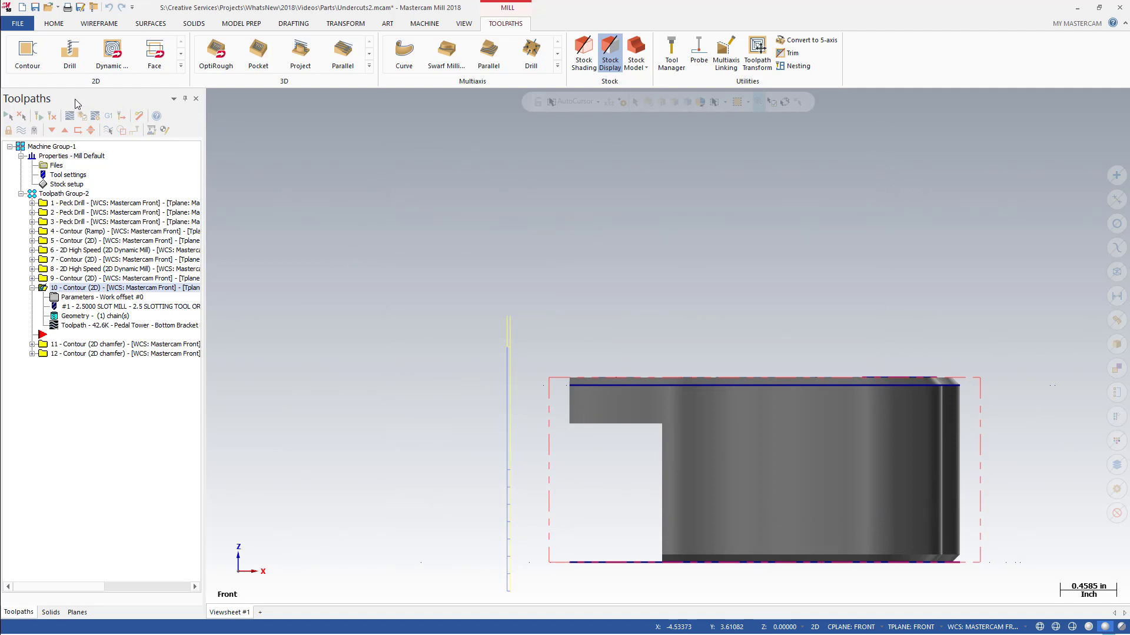
Backplot contour operation 10 to examine the slot mill's step-up cuts beneath the part's overhang.
left_click(70, 115)
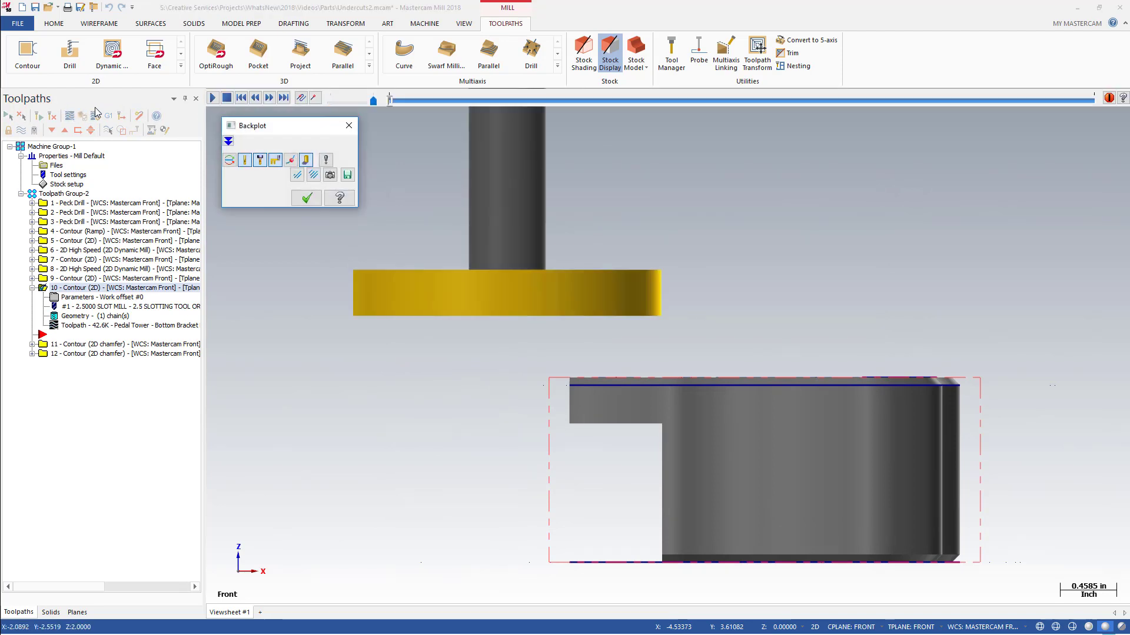
left_click(213, 97)
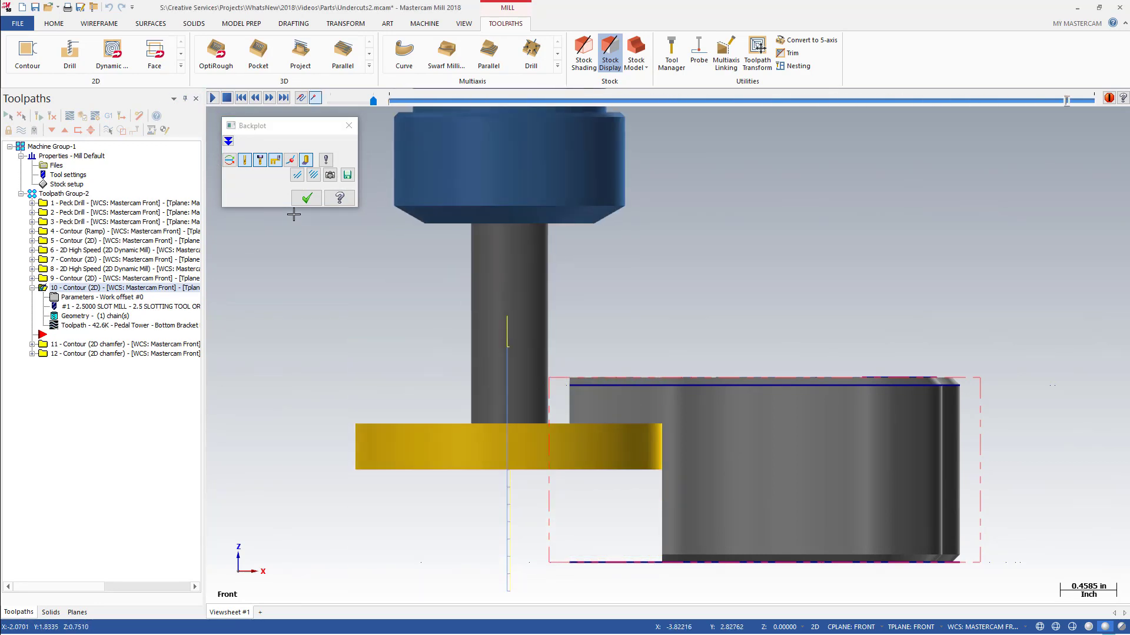
left_click(304, 197)
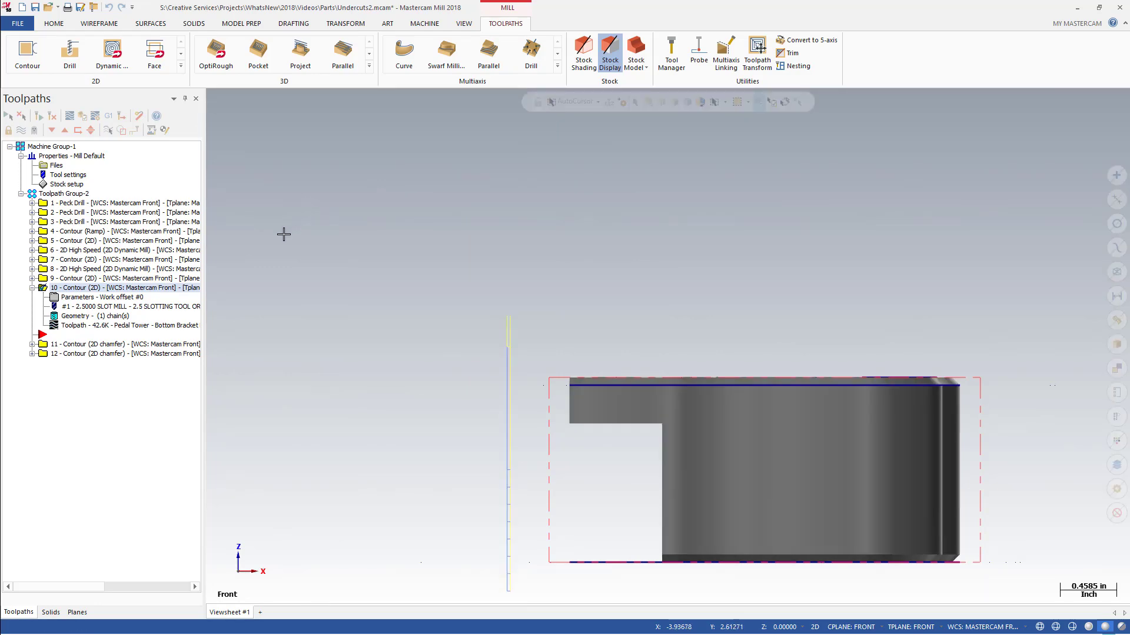
Set contour operation 10's depth cut direction to Step down with Undercut enabled.
left_click(130, 298)
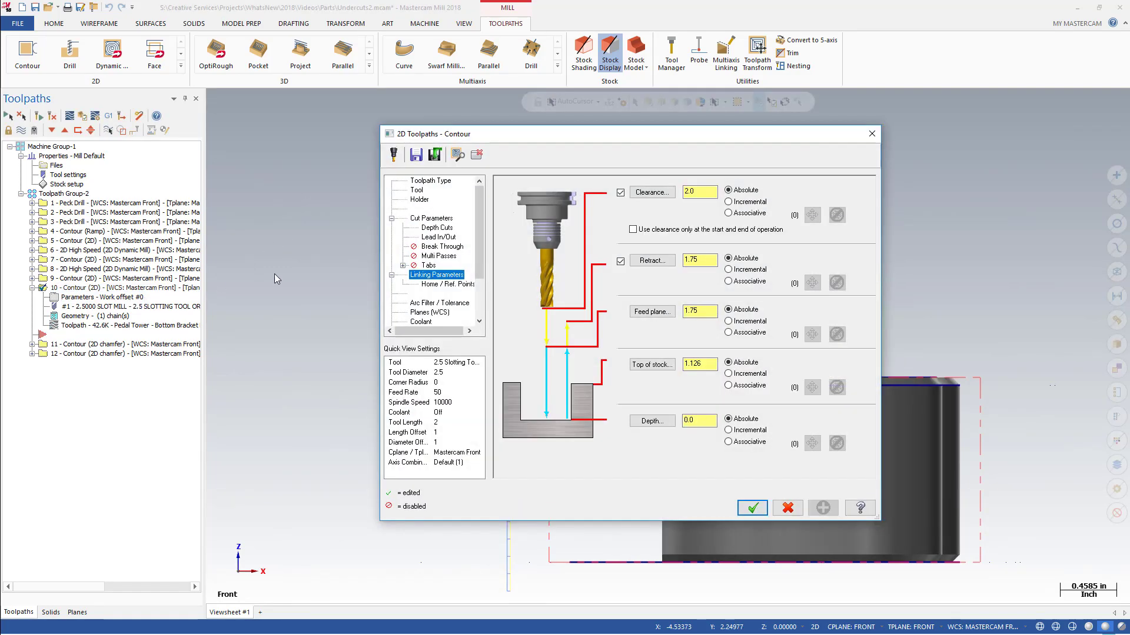
left_click(437, 228)
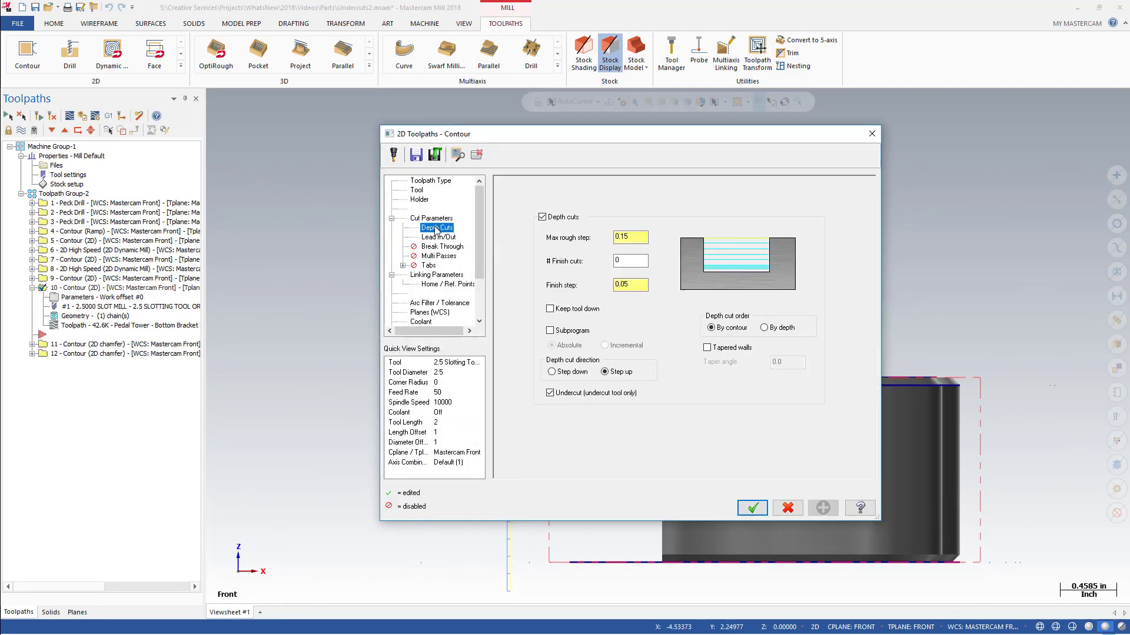
left_click(552, 372)
left_click(752, 508)
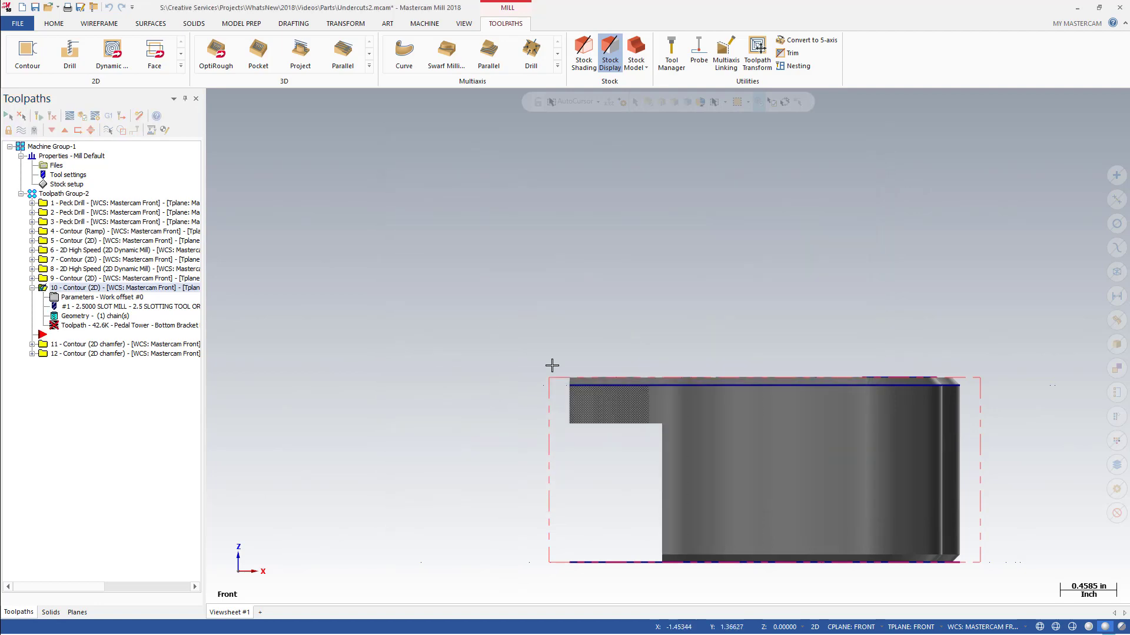
Regenerate the step-down undercut contour and backplot its full tool motion.
left_click(70, 116)
key("Return")
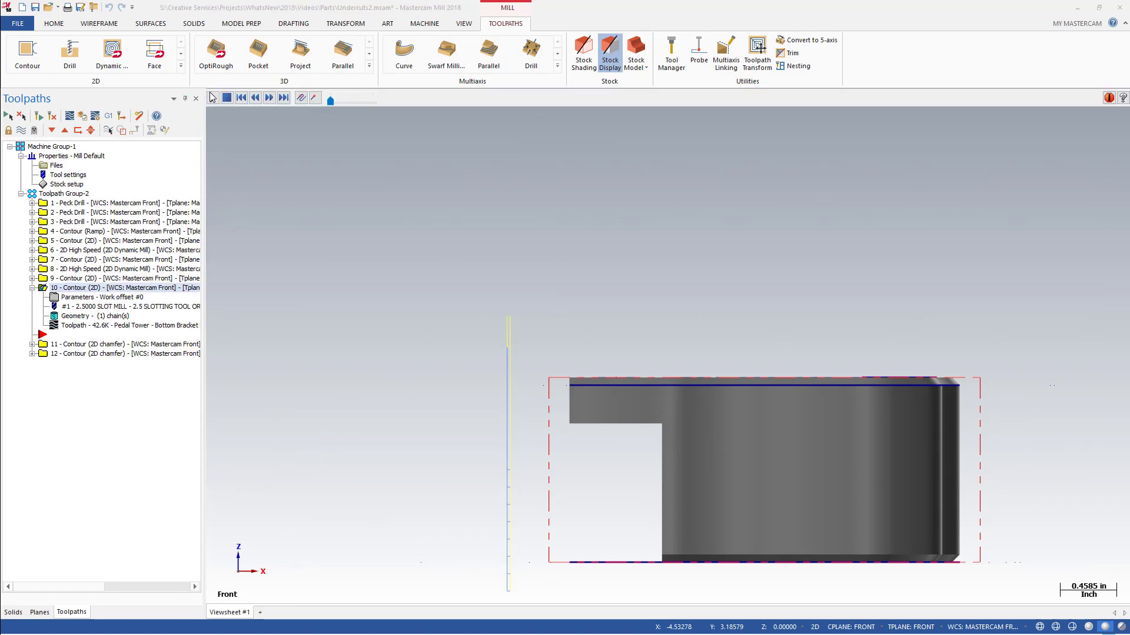
left_click(213, 97)
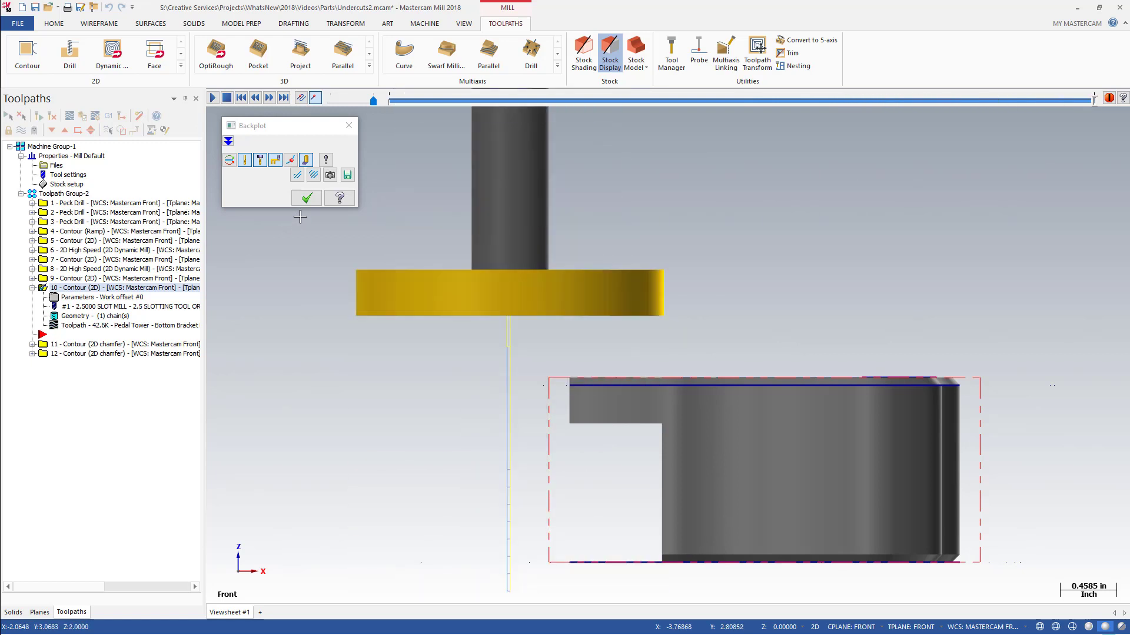
left_click(306, 198)
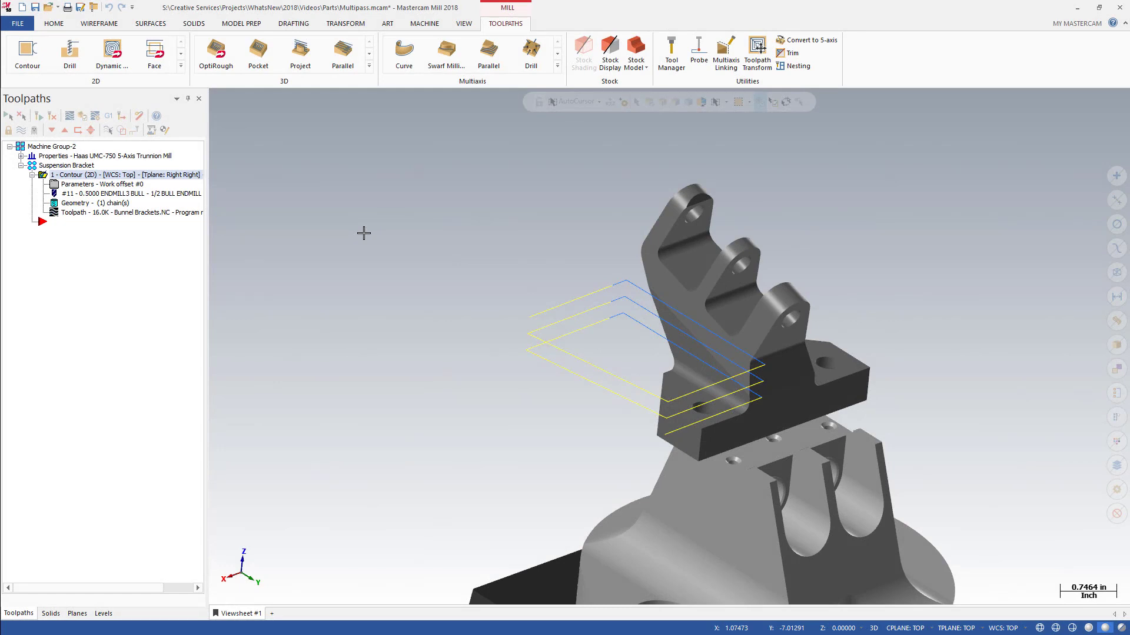
Set the Suspension Bracket contour's multi passes to 1 finish pass and 2 spring passes.
left_click(125, 188)
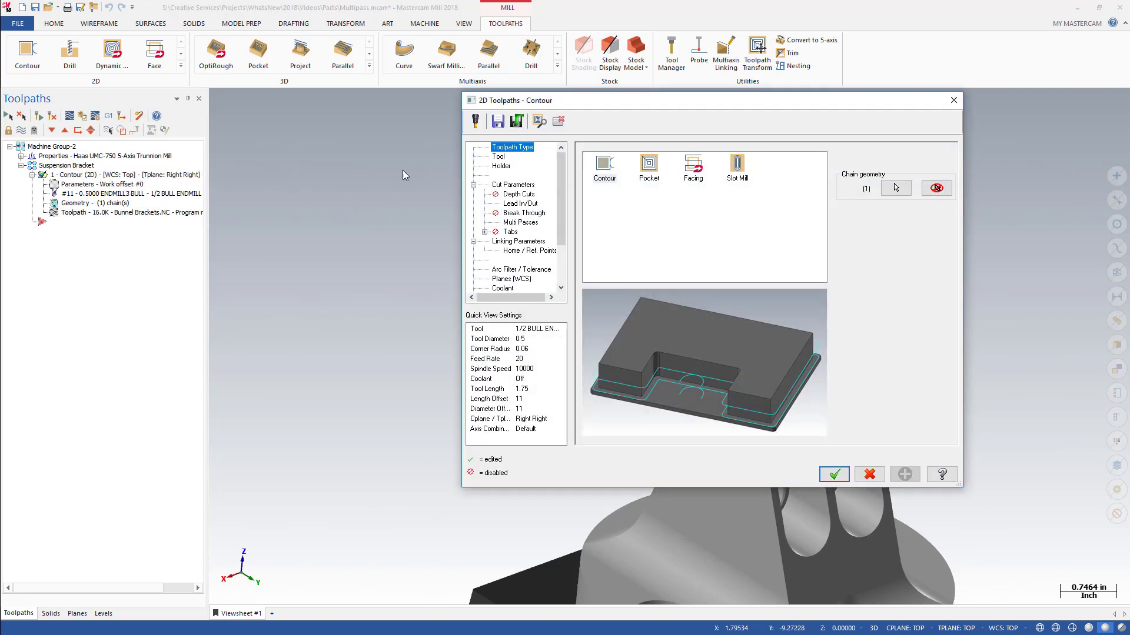
left_click(511, 223)
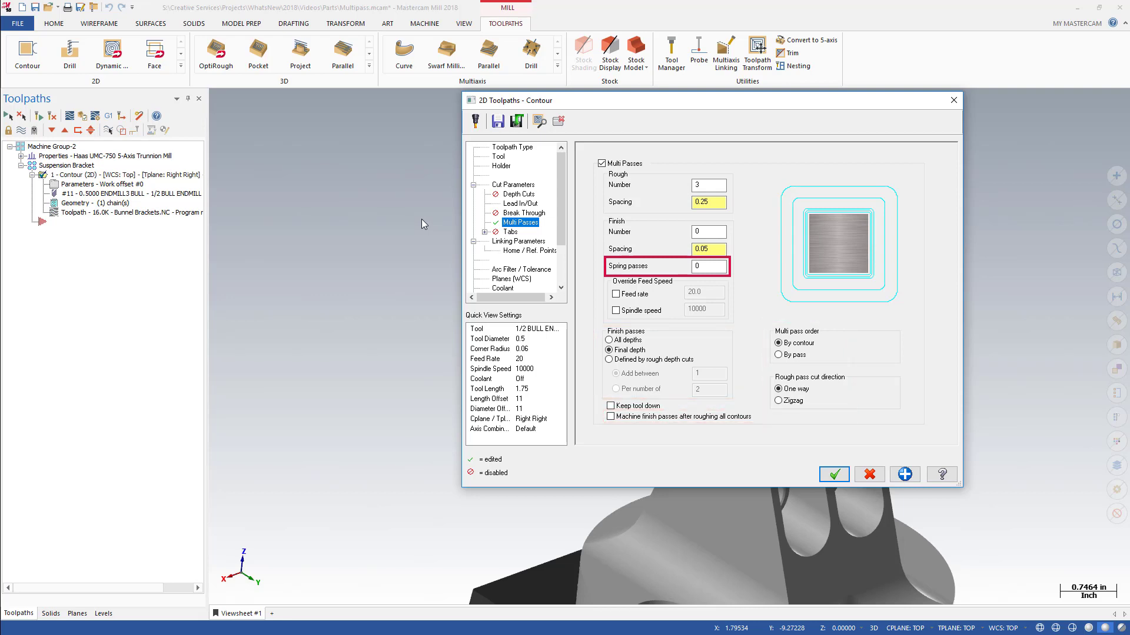
double_click(706, 233)
type("1")
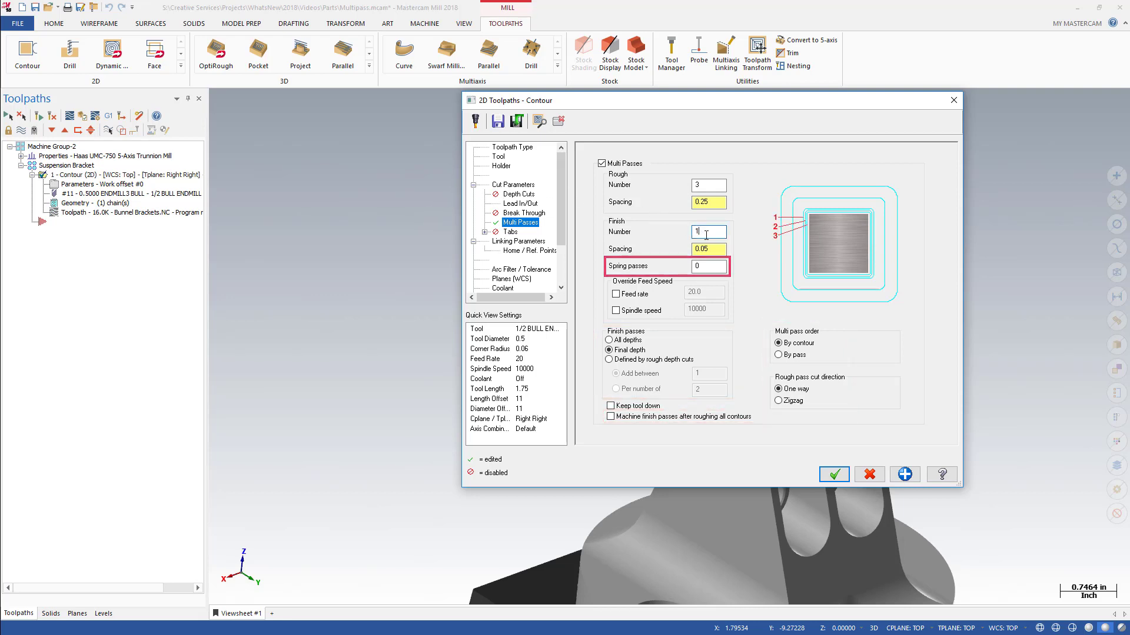
double_click(703, 268)
type("2")
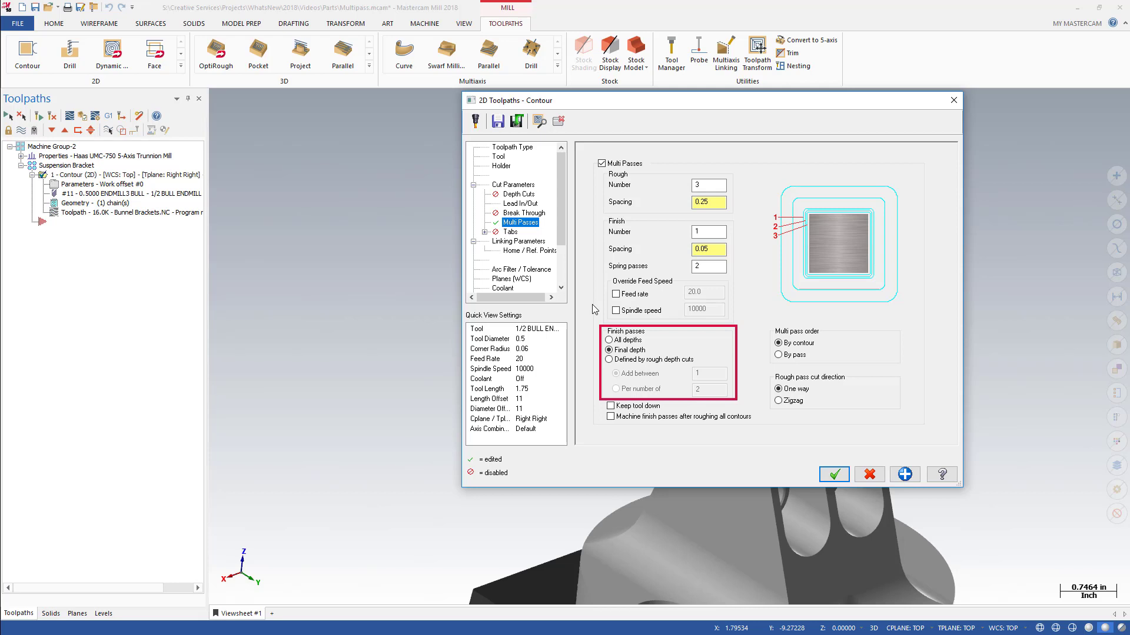
Define the finish passes by rough depth cuts, entering 2 for Add between and selecting Per number of with a value of 2.
left_click(609, 359)
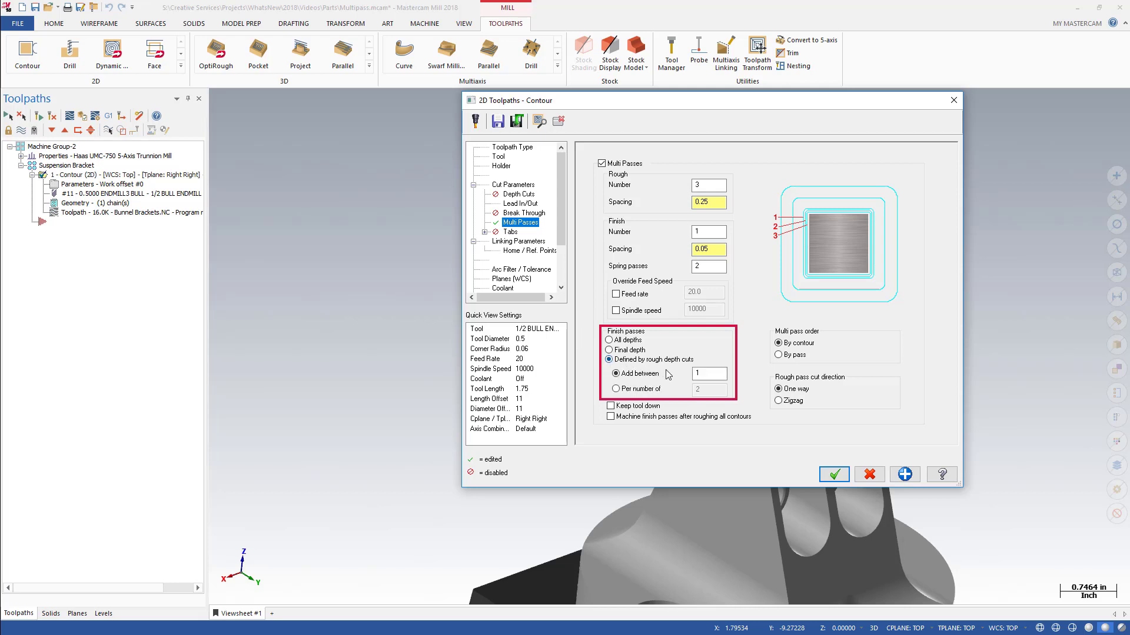
double_click(707, 374)
type("2")
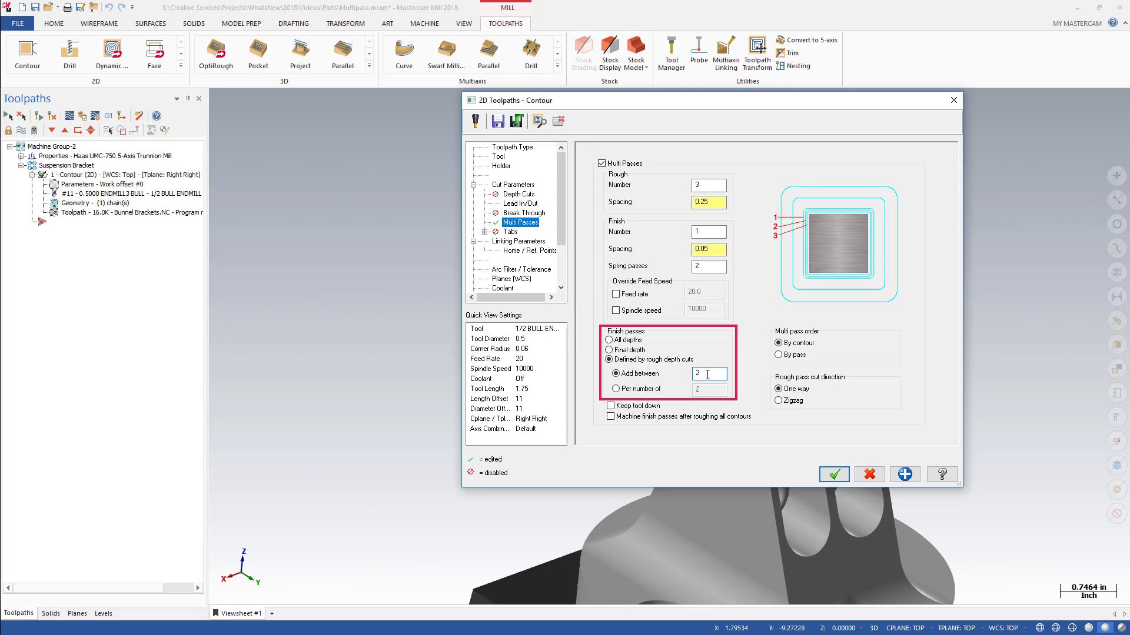
left_click(615, 389)
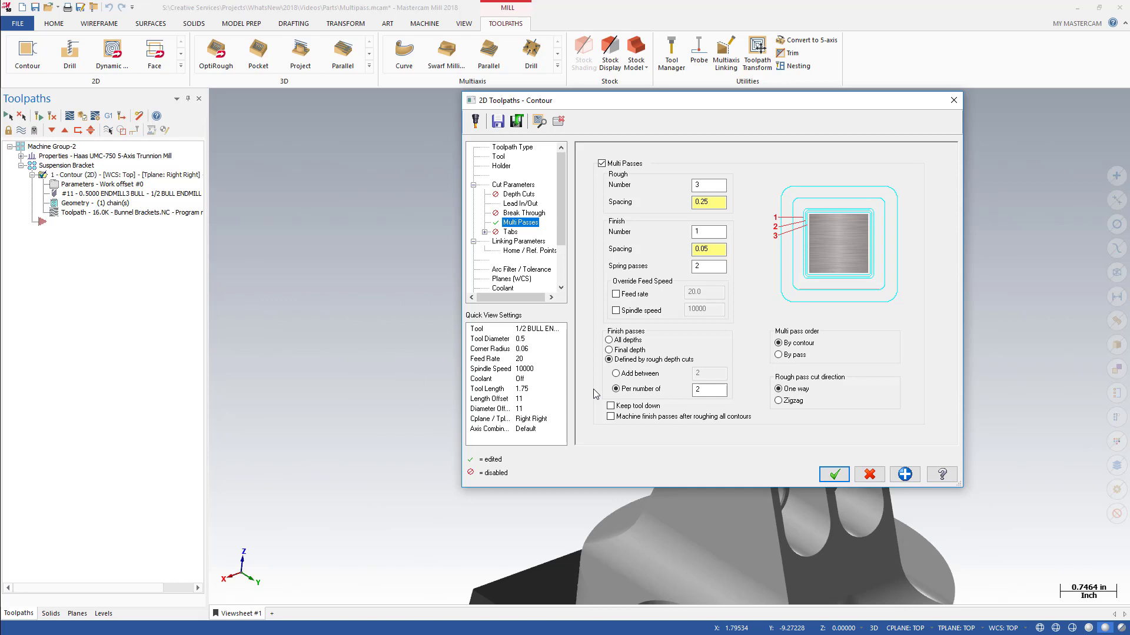
Enable machining finish passes after roughing all contours, ordered By pass with a Zigzag rough cut direction, and regenerate the contour.
left_click(610, 418)
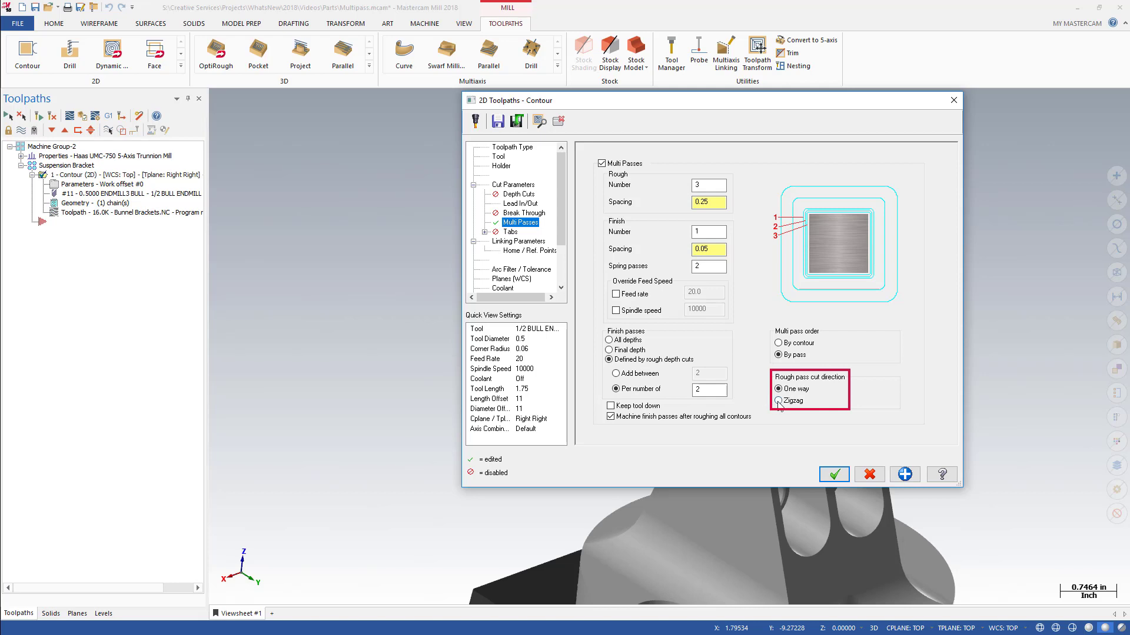
left_click(778, 401)
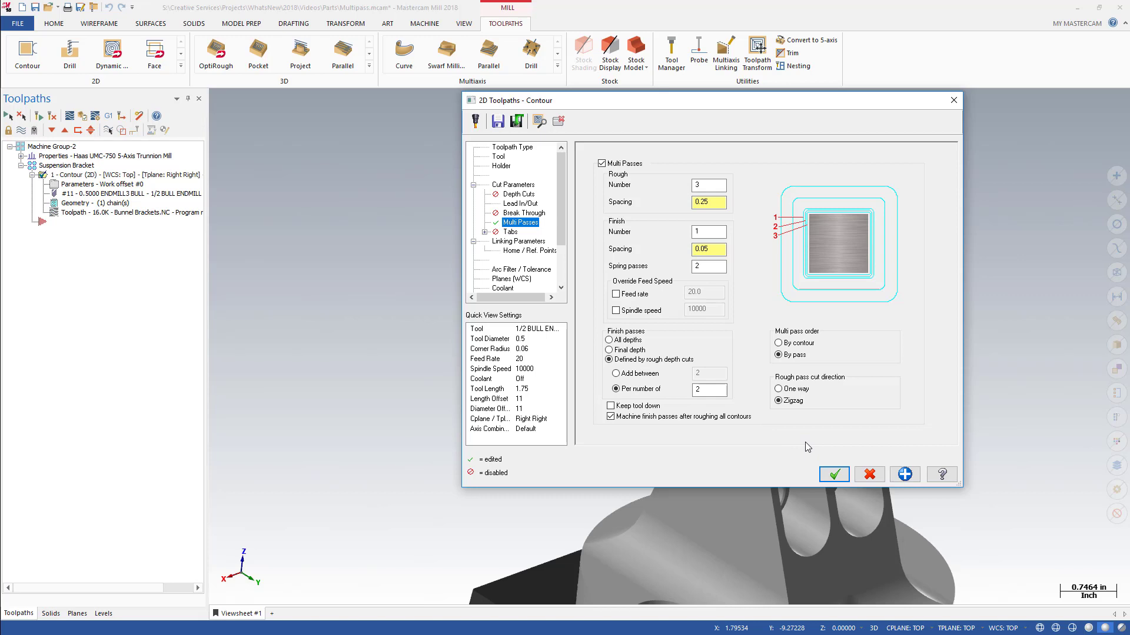
left_click(38, 116)
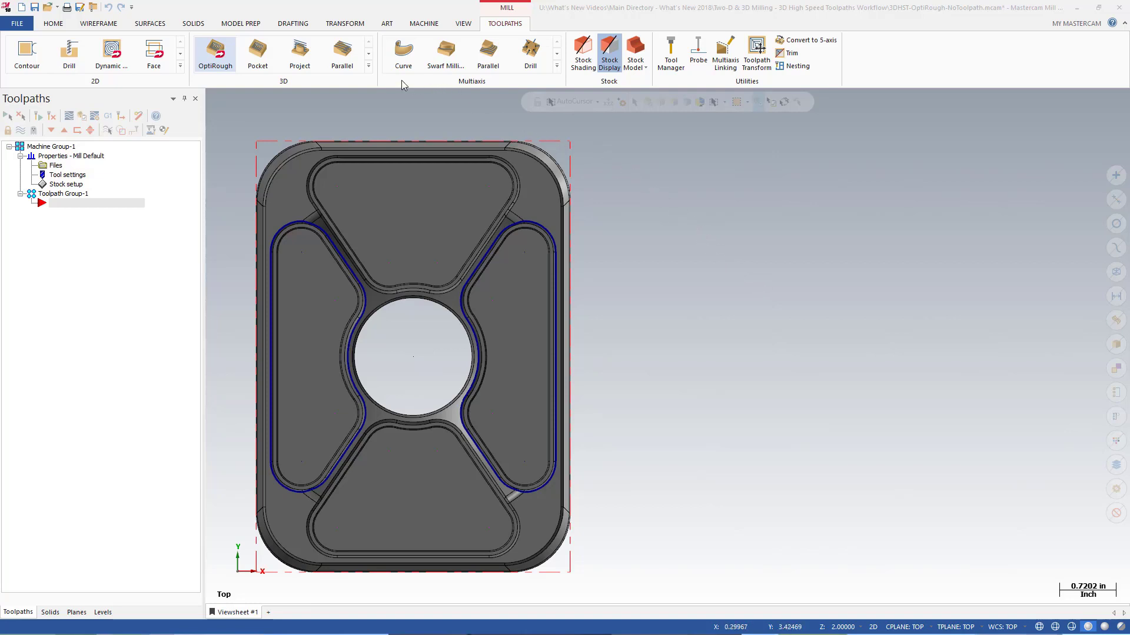
Create a Dynamic OptiRough toolpath and review its Model Geometry, Toolpath Control and Tool settings.
left_click(233, 66)
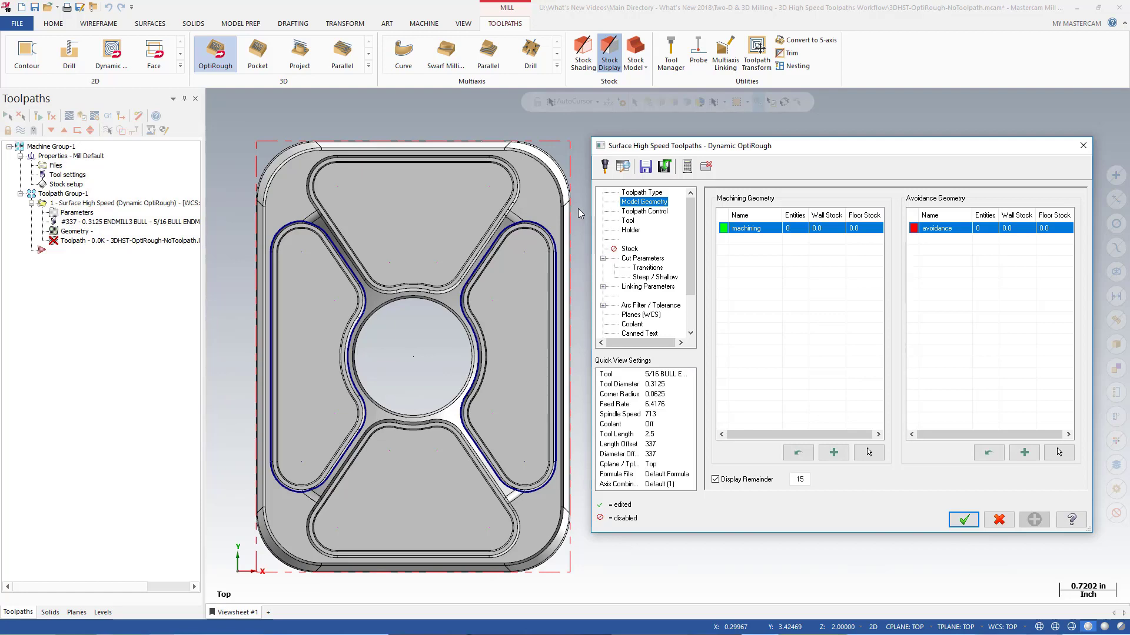
left_click(624, 212)
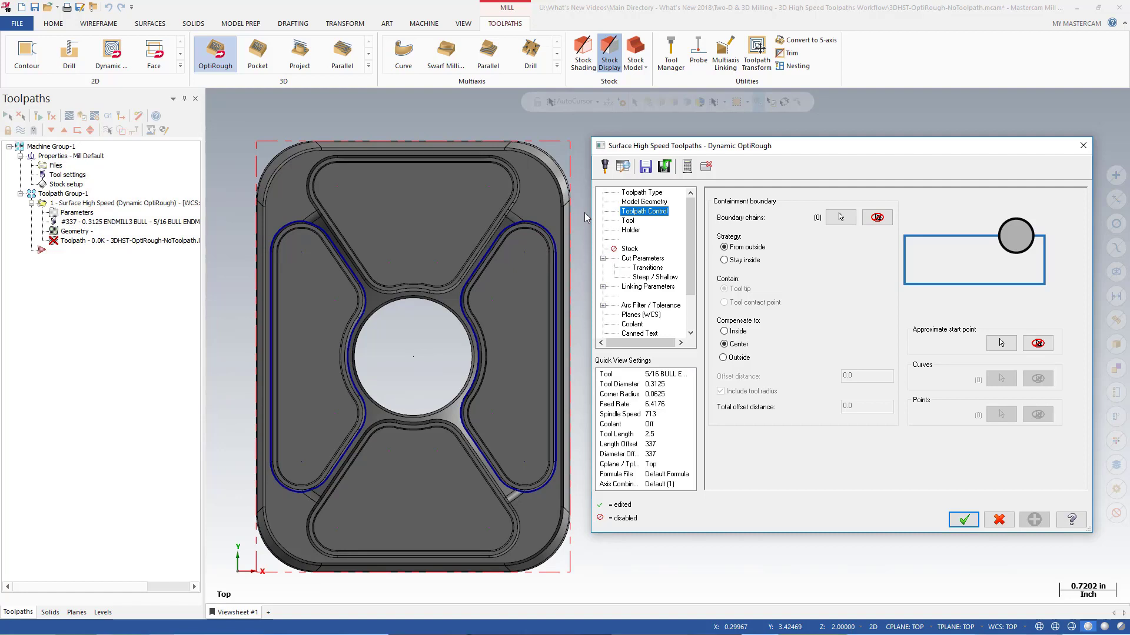
left_click(626, 194)
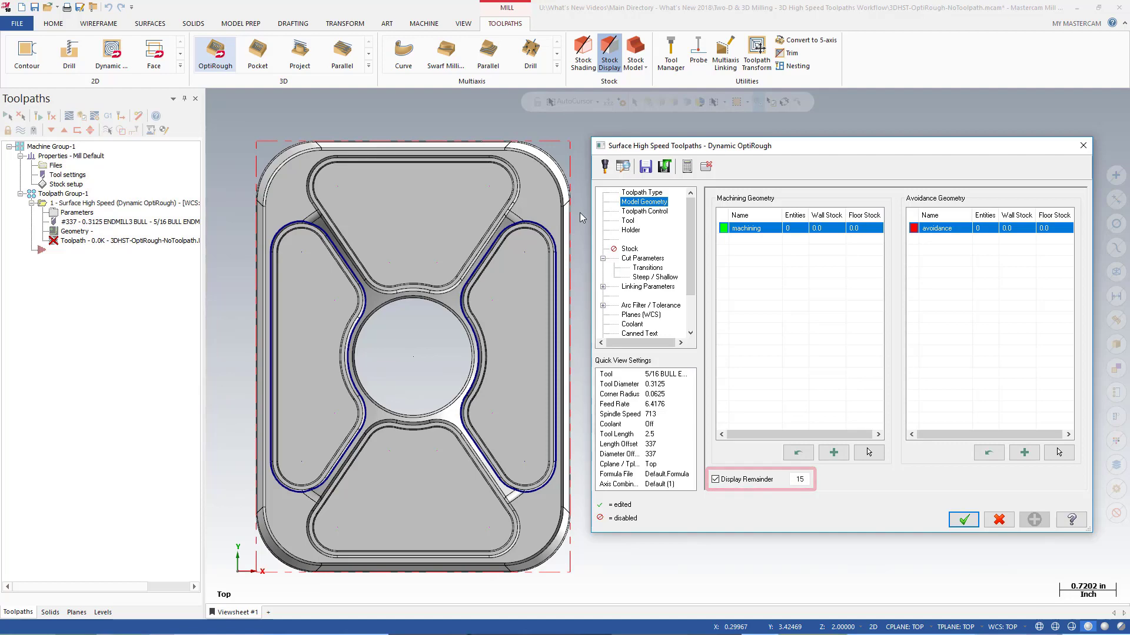
left_click(624, 221)
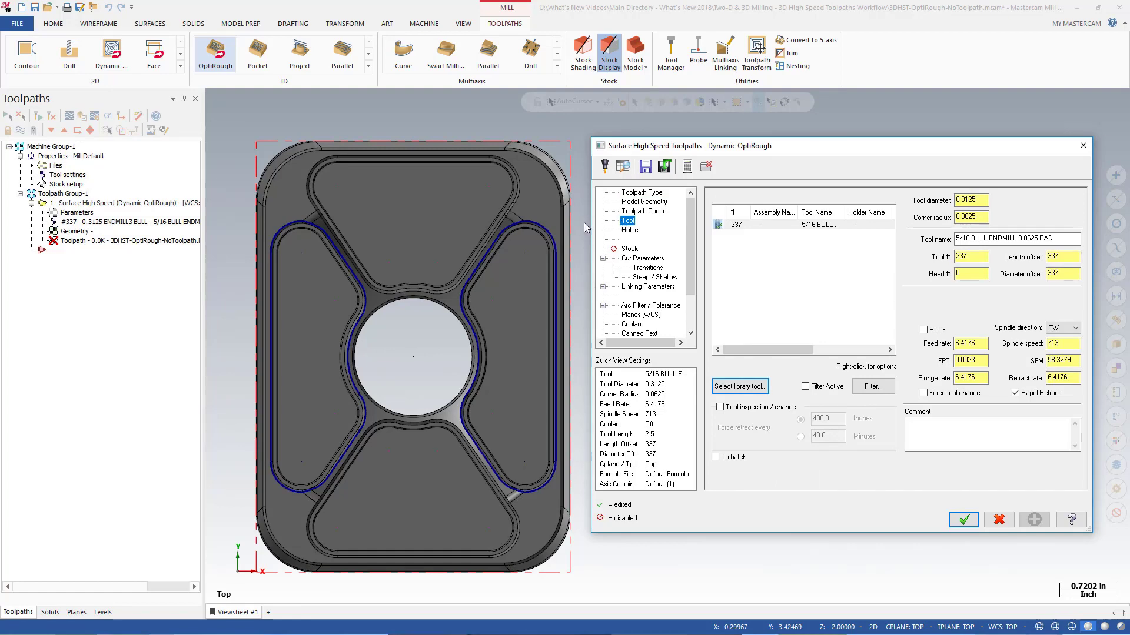
left_click(628, 206)
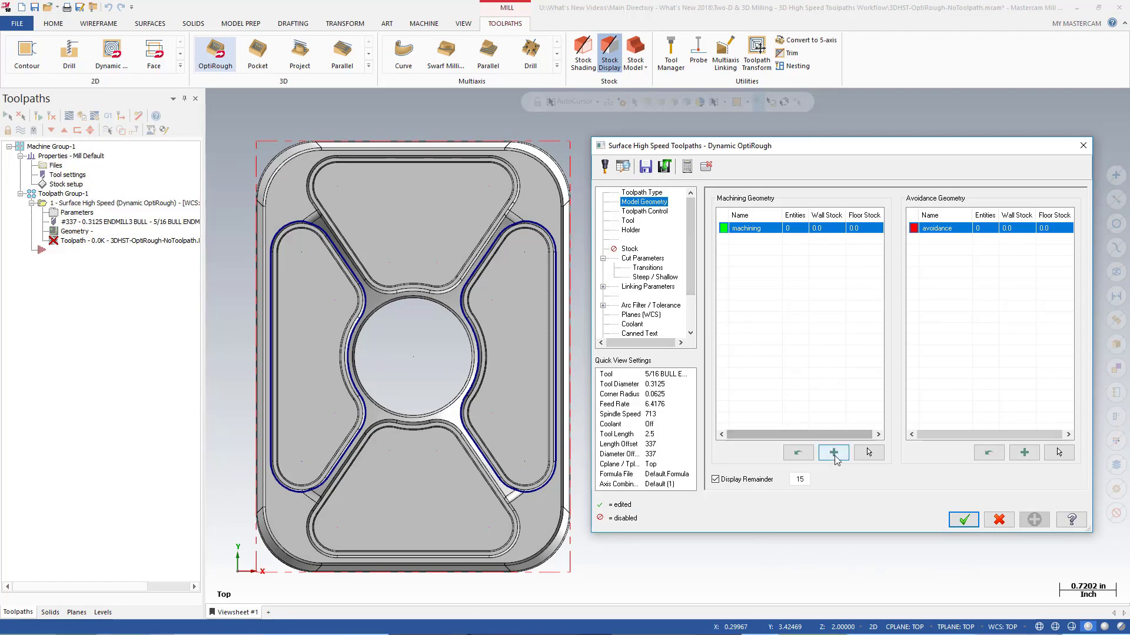
Assign all faces of the part's left side pocket to the first machining geometry group.
left_click(868, 451)
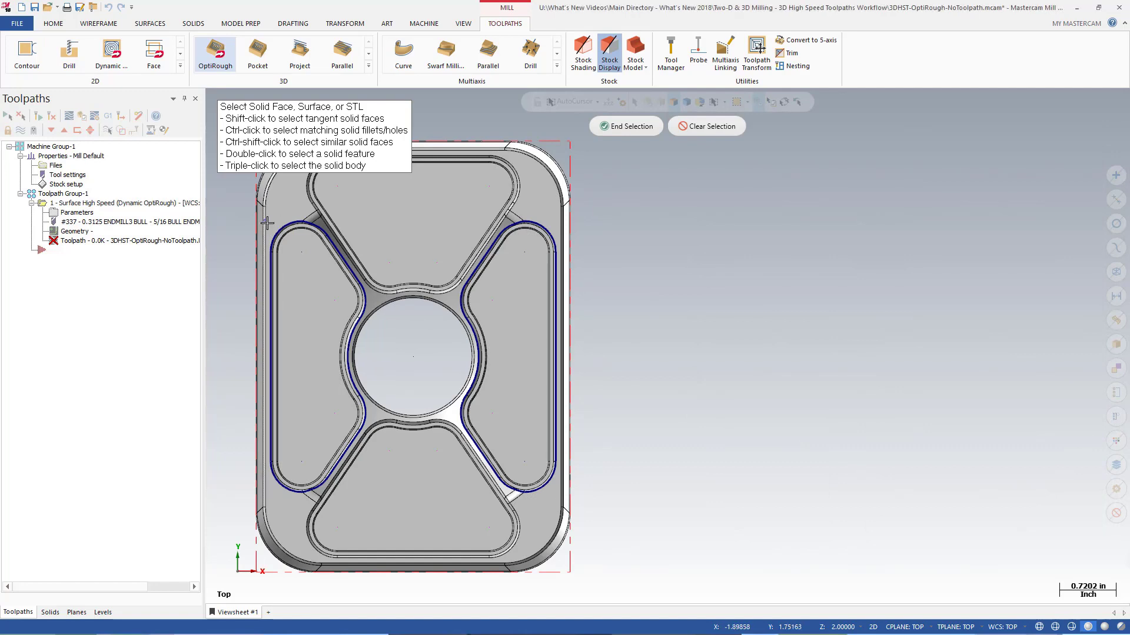
left_click_drag(264, 220, 374, 495)
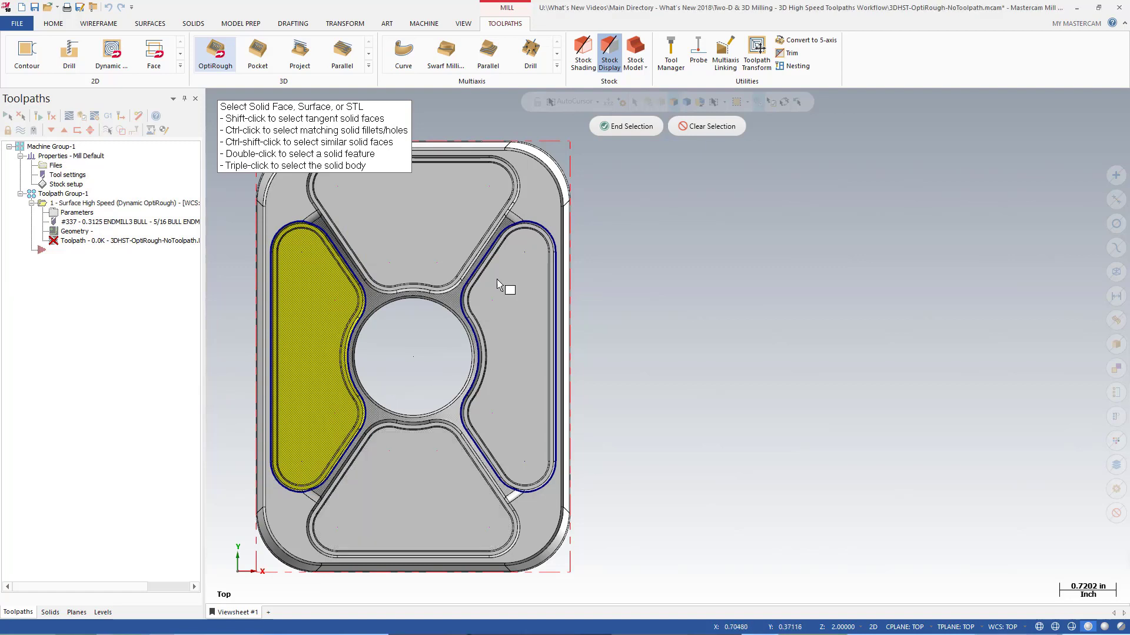
left_click(631, 129)
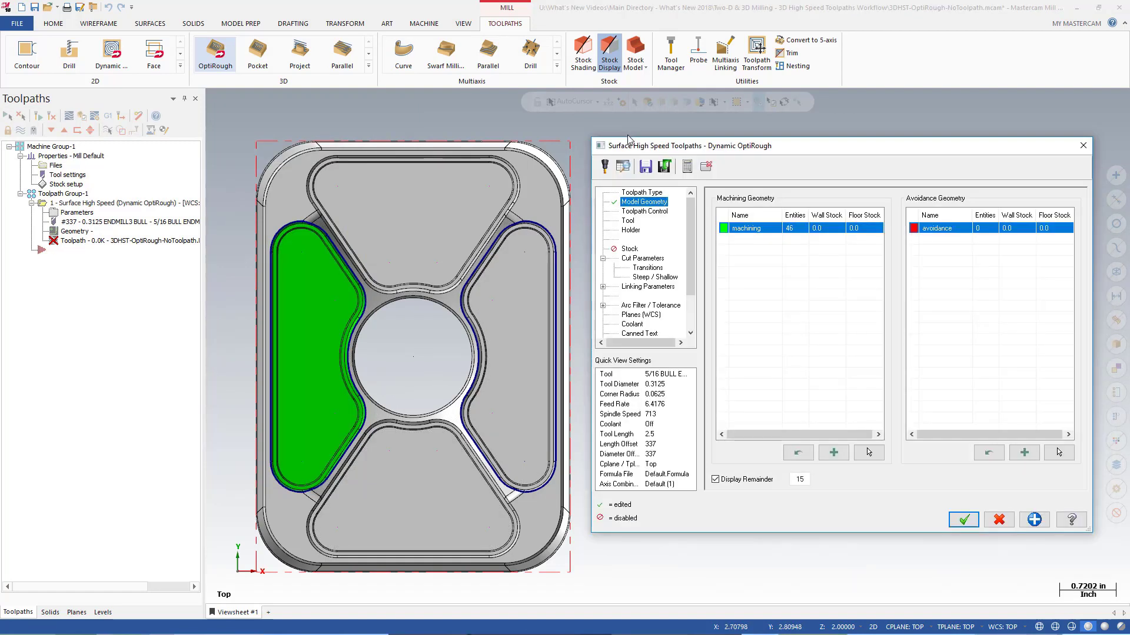
Set the machining group's color to 11 and rename it Group 1.
left_click(723, 229)
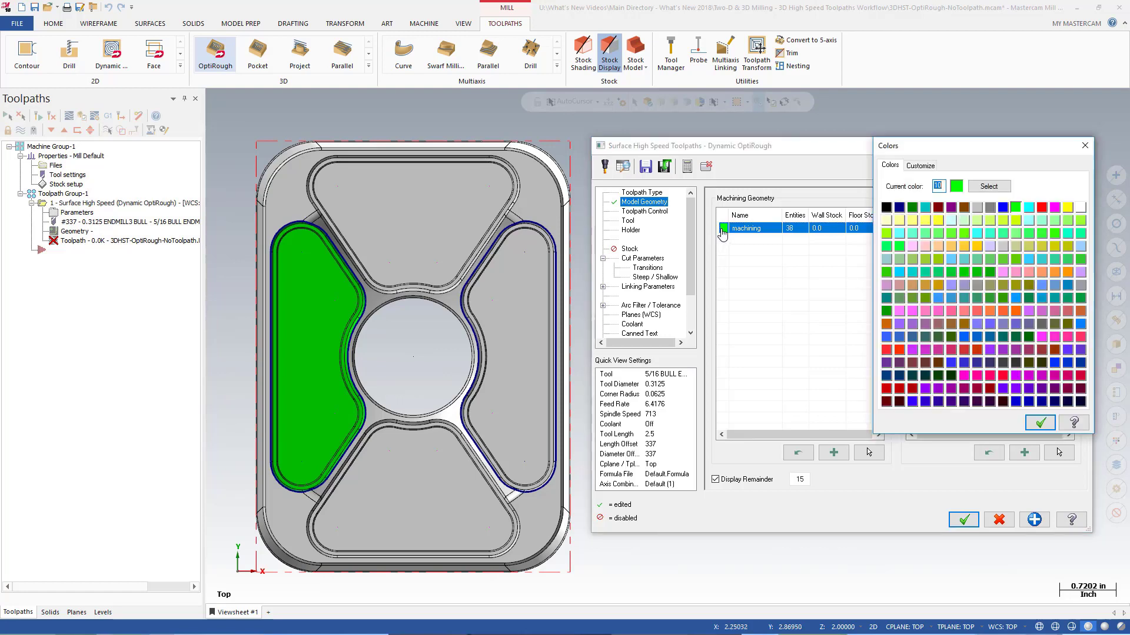
type("11")
left_click(1040, 423)
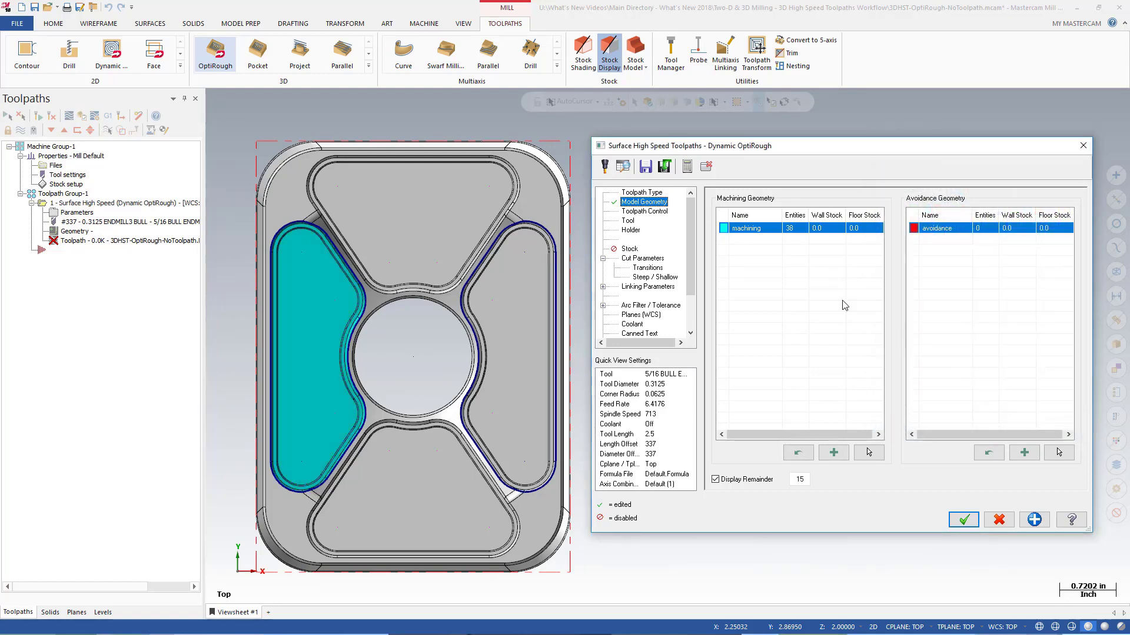
left_click(749, 230)
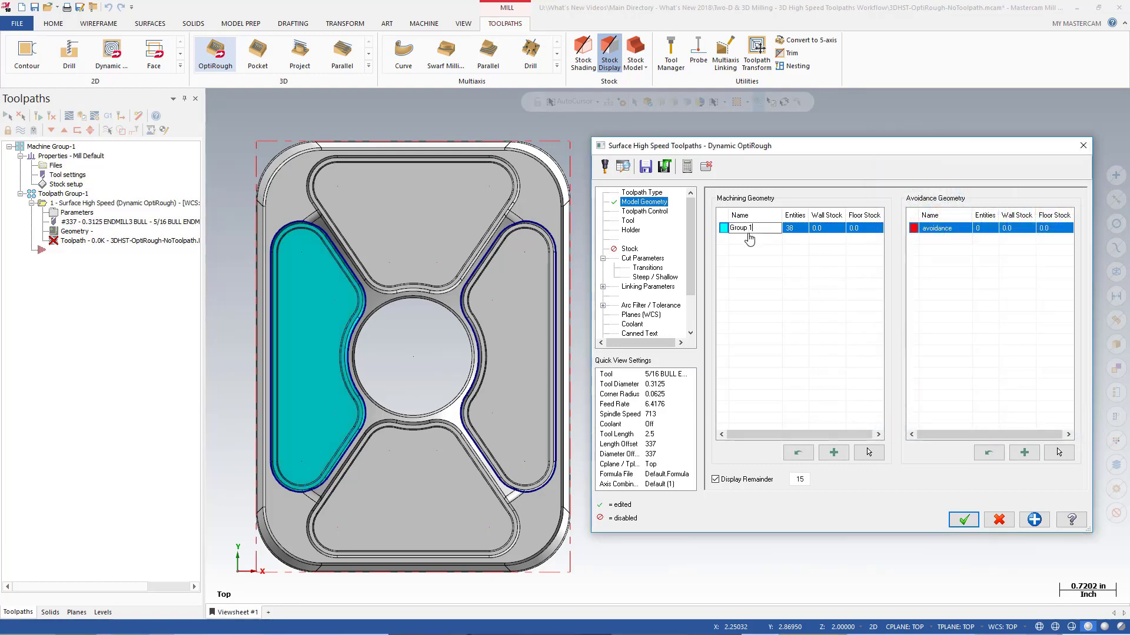
left_click(750, 243)
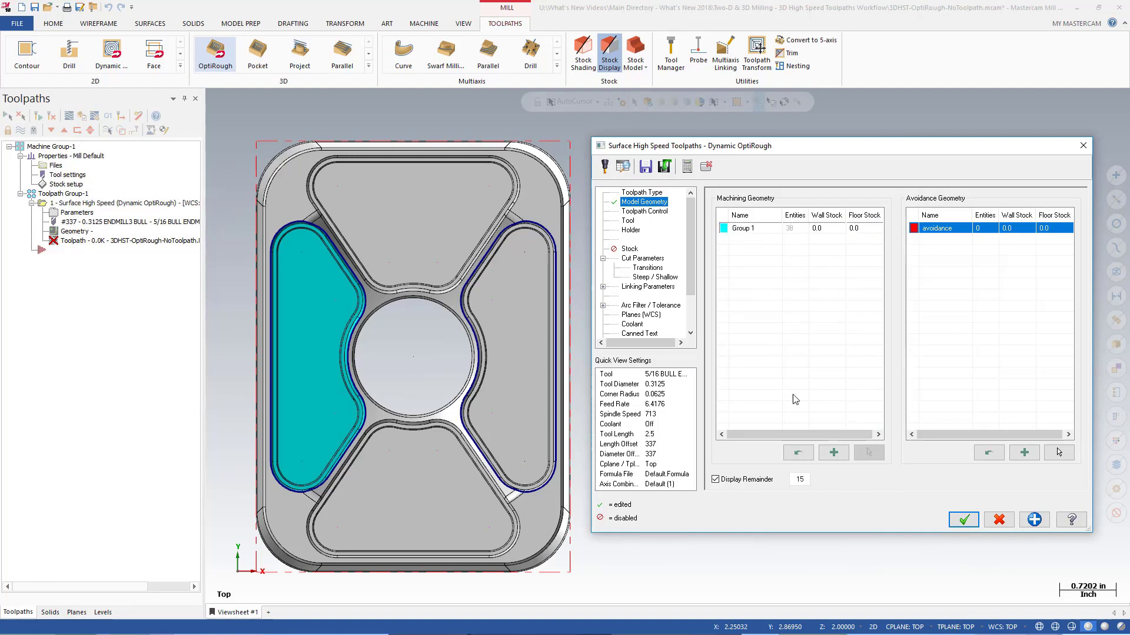
Add a second machining geometry group named Group 2 and set its color to 79.
left_click(833, 453)
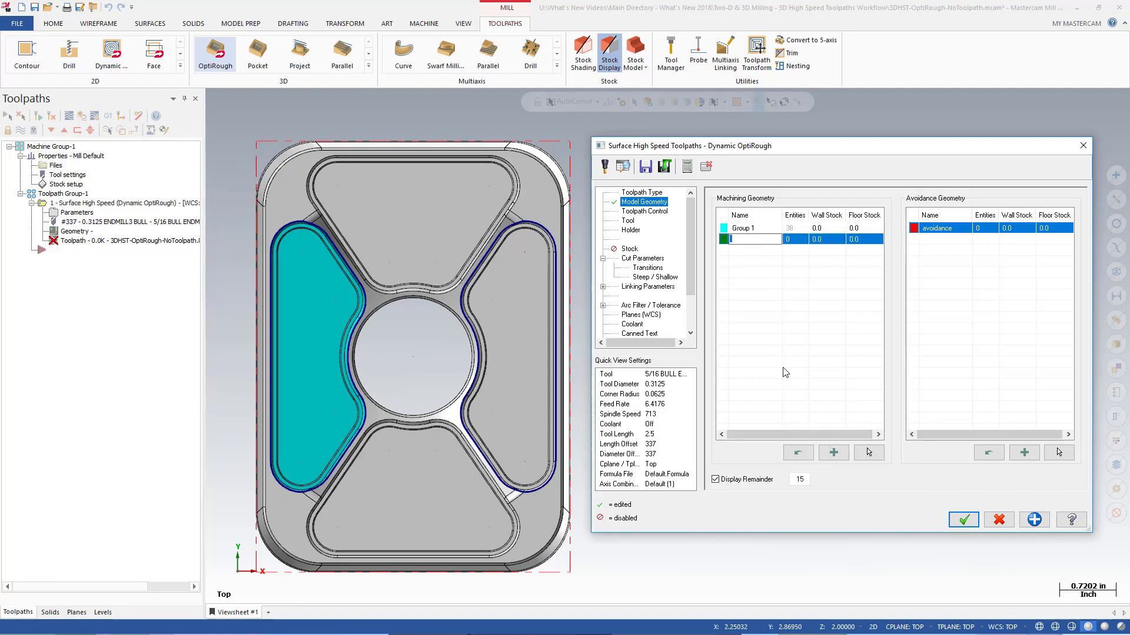
type("Group 2")
left_click(724, 239)
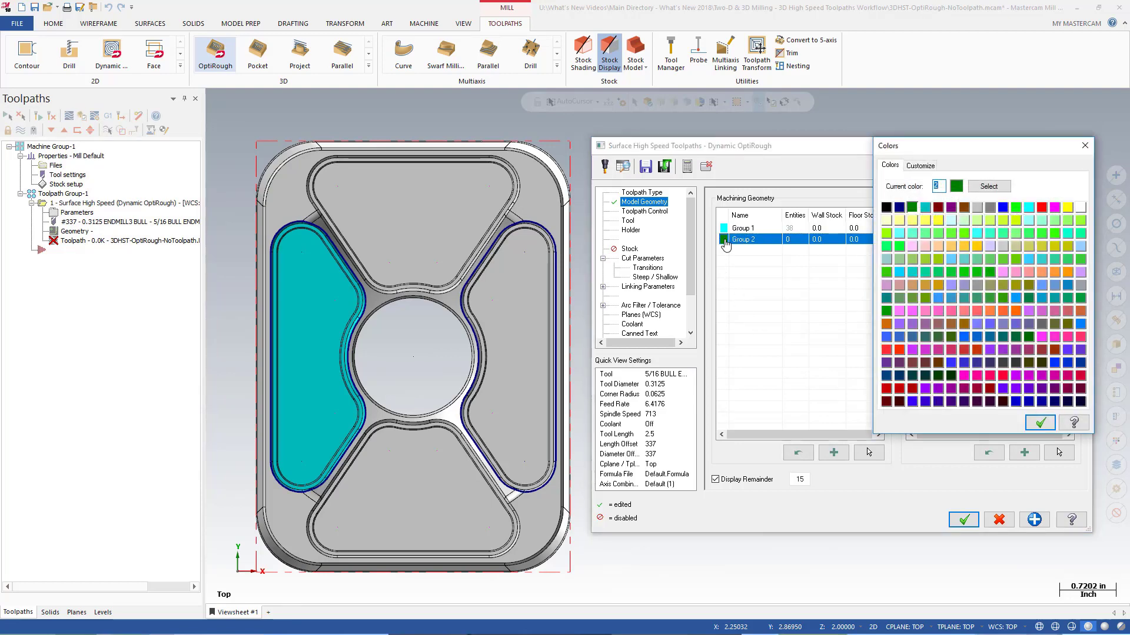
type("79")
key("Return")
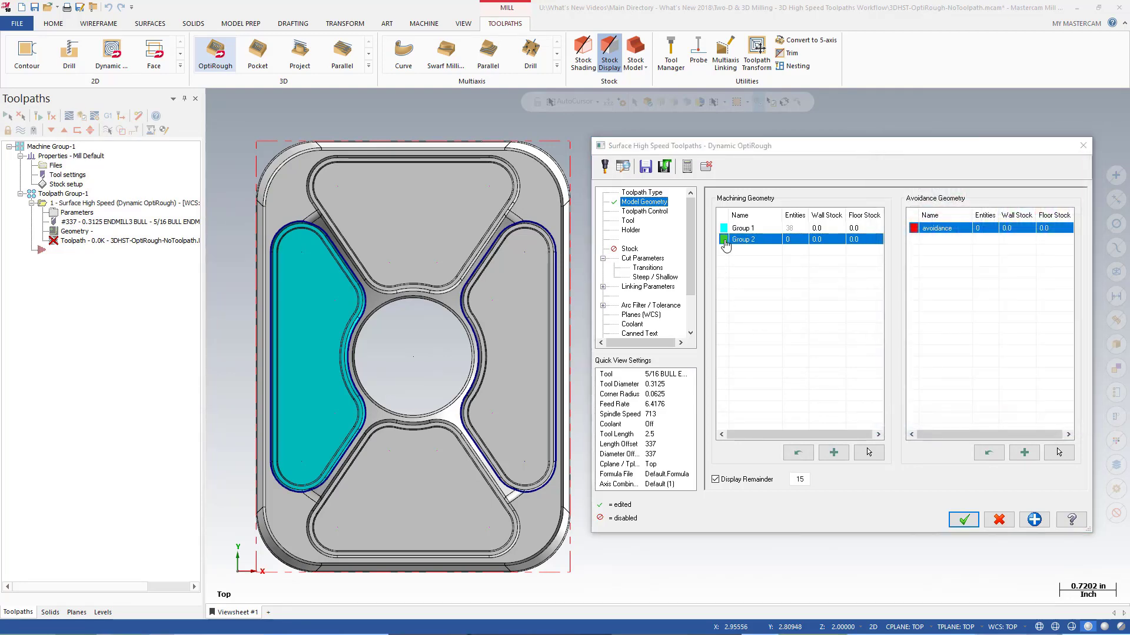
Set Group 2's wall and floor stock to 0.25 and assign it all faces of the right side pocket.
left_click(819, 240)
type("0.25")
key("Return")
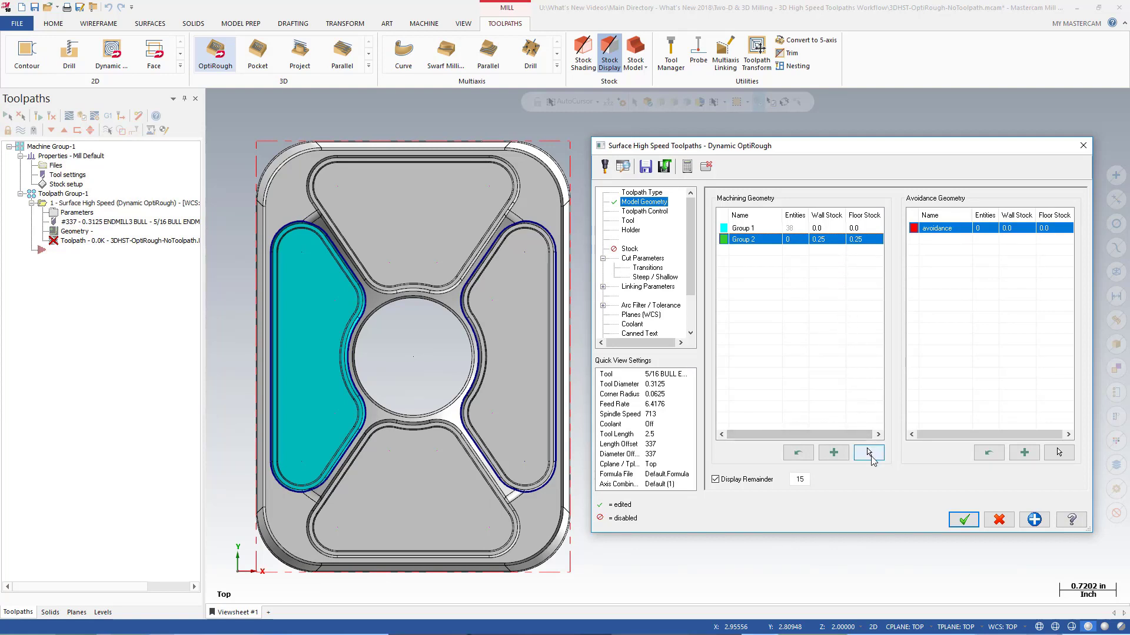
left_click(868, 452)
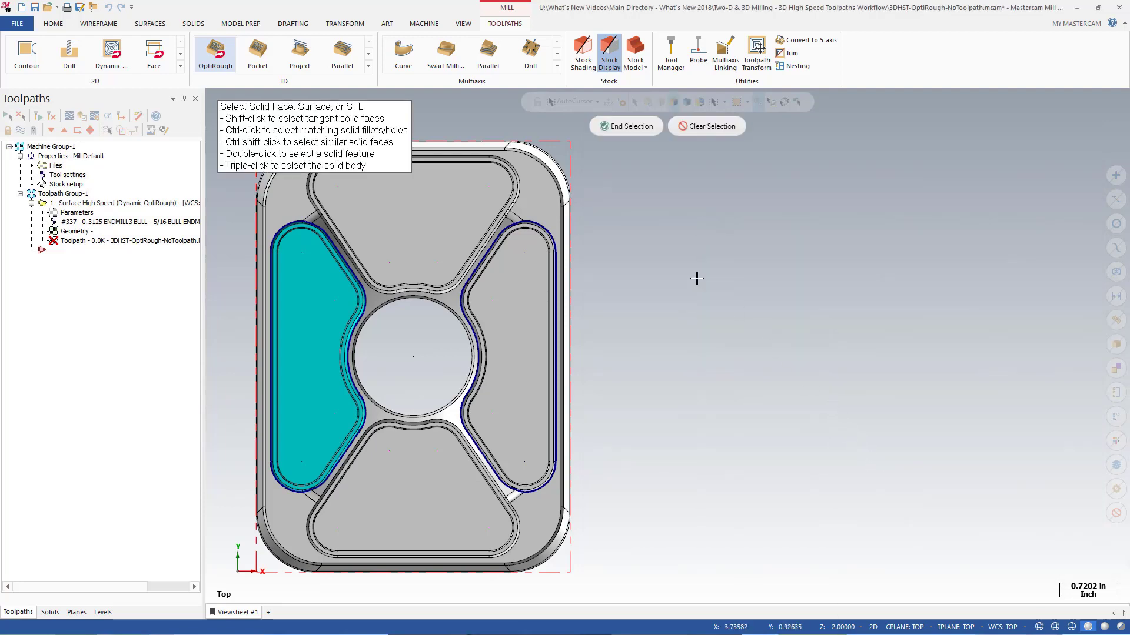
left_click_drag(450, 221, 565, 471)
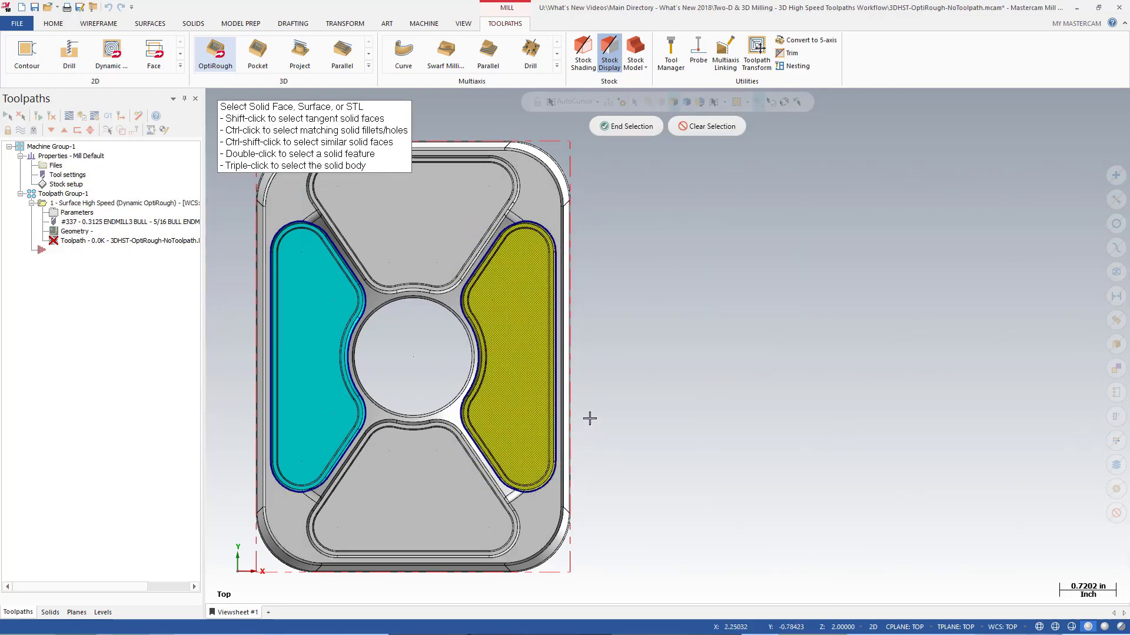
key("Return")
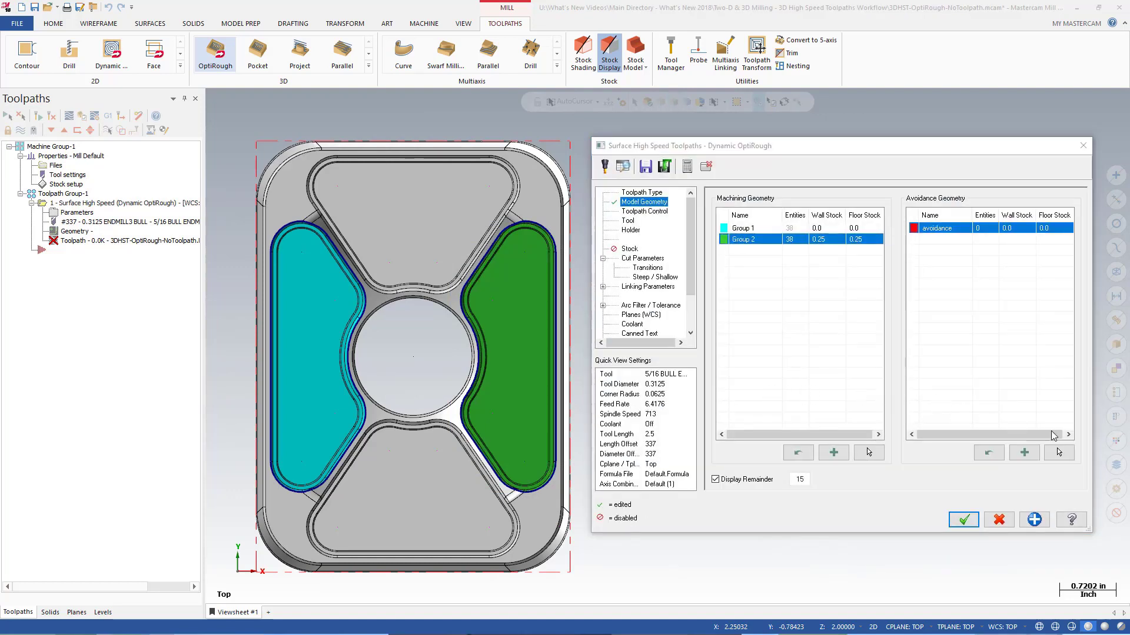
Assign the part's top web faces around the pockets to the avoidance geometry and change that group's color to purple.
left_click(1058, 452)
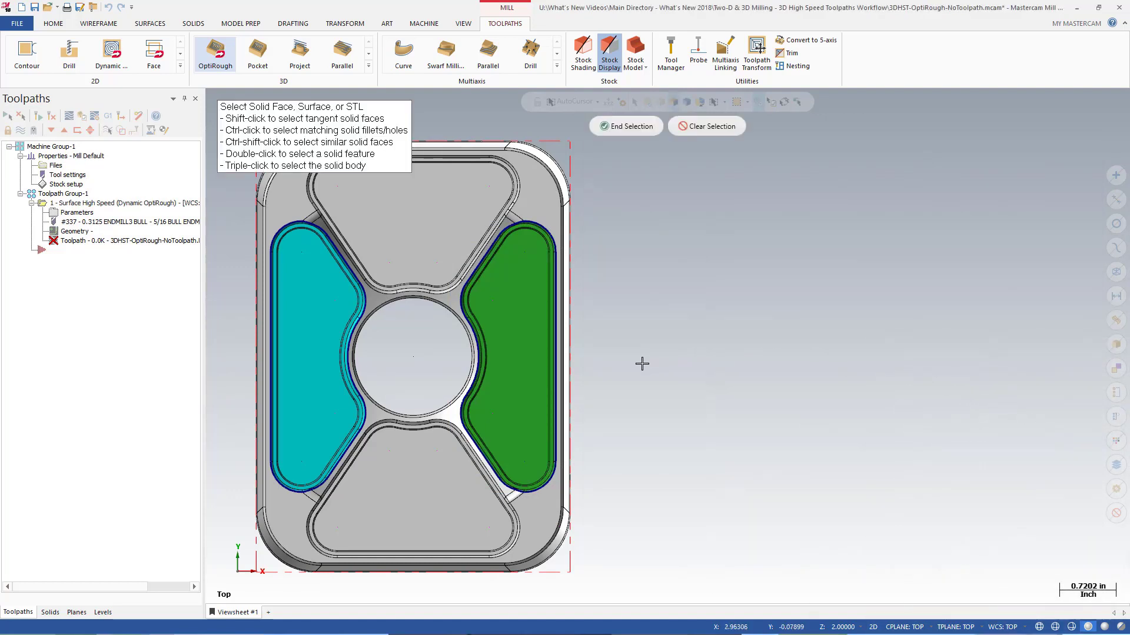
left_click(447, 416)
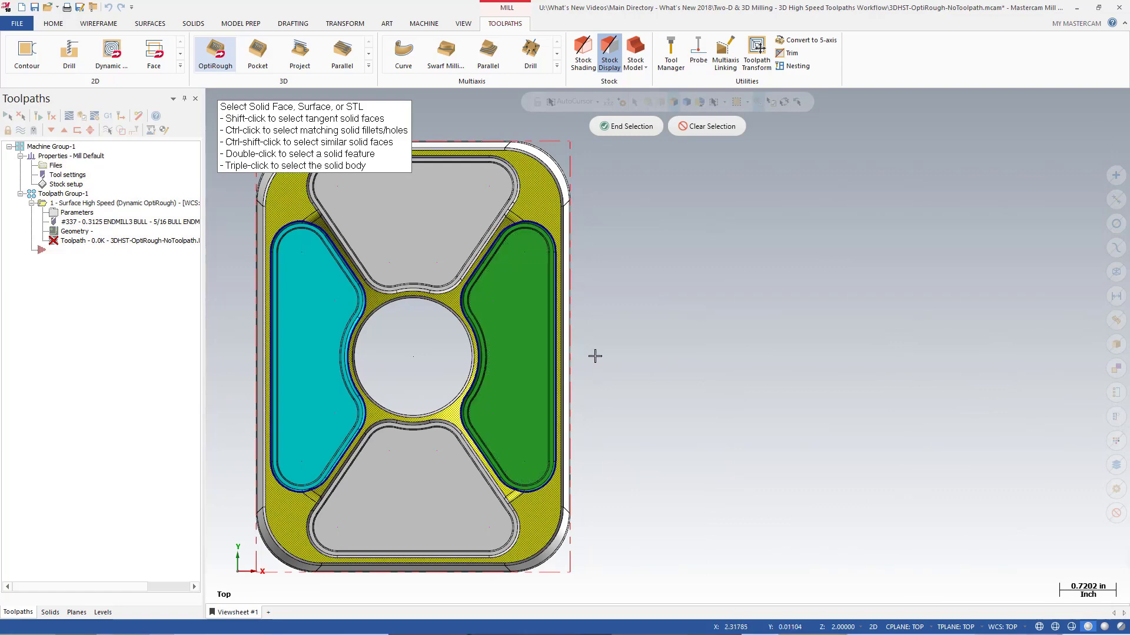
key("Return")
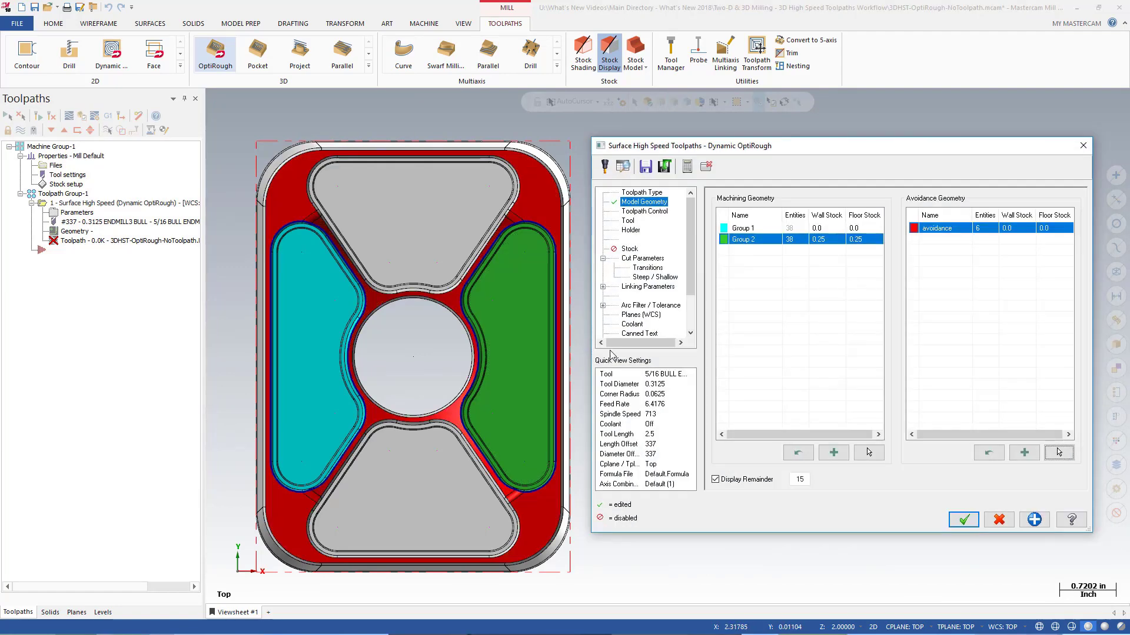
left_click(915, 230)
left_click(911, 311)
key("Return")
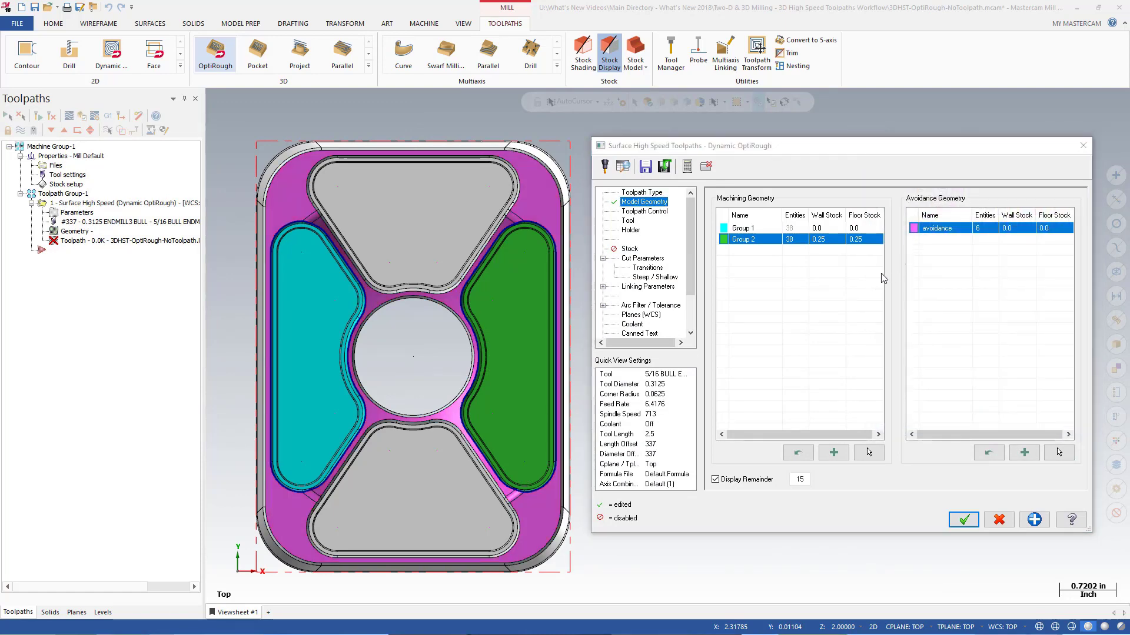
Chain the blue outlines around the left and right side pockets as the toolpath's containment boundaries.
left_click(655, 212)
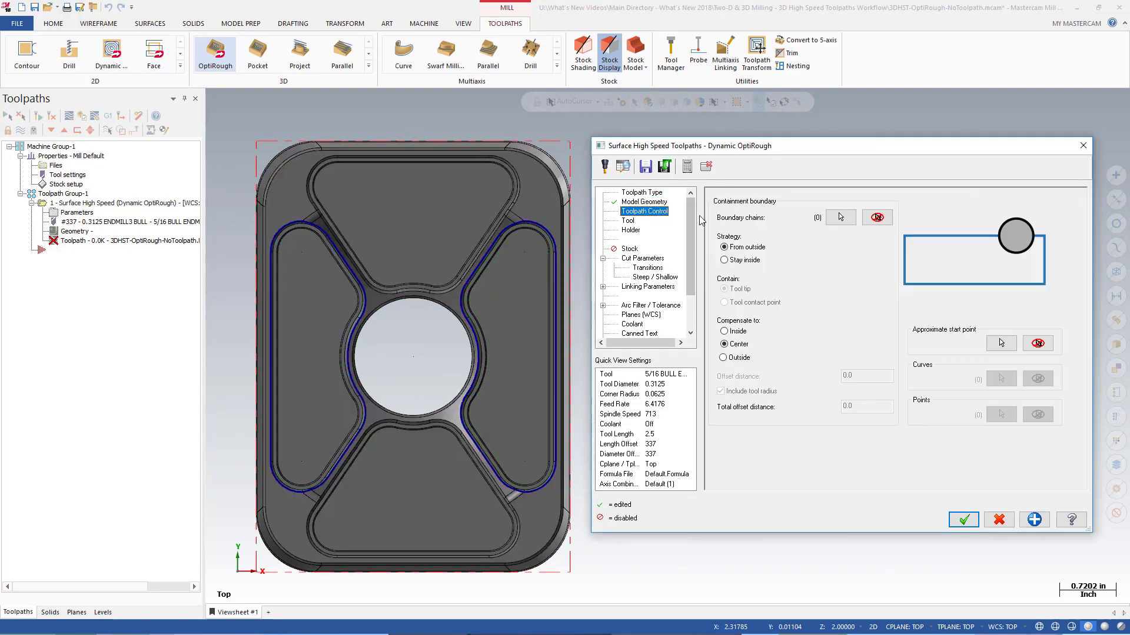
left_click(841, 218)
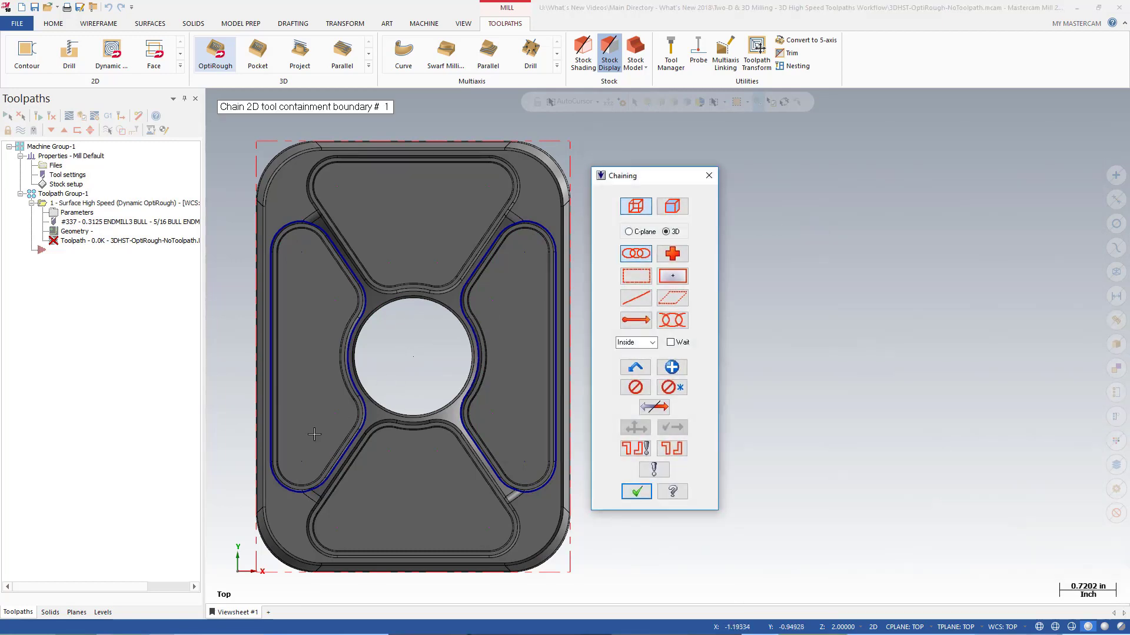
left_click(272, 451)
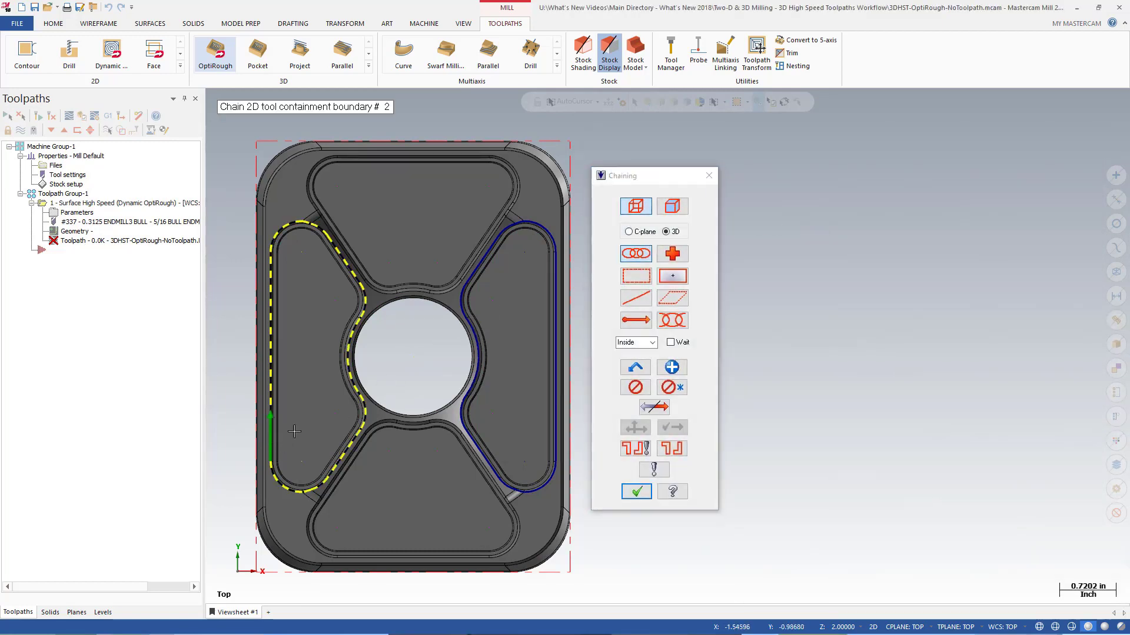
left_click(551, 261)
left_click(636, 491)
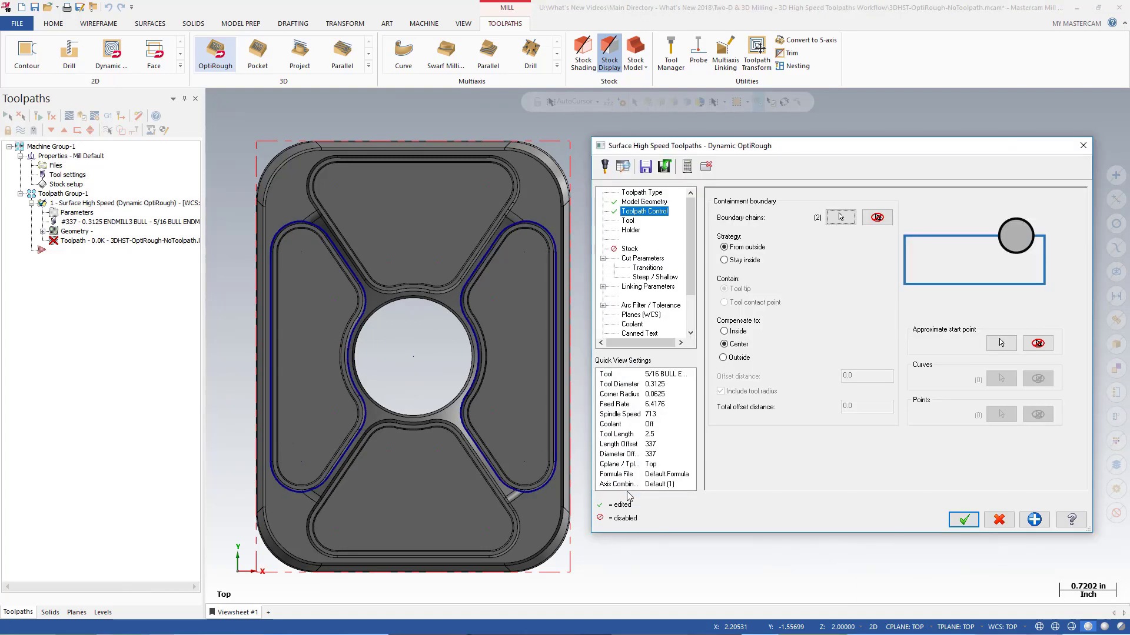
Set the containment strategy to Stay inside with compensation to Inside, and accept the toolpath parameters.
left_click(725, 260)
left_click(724, 331)
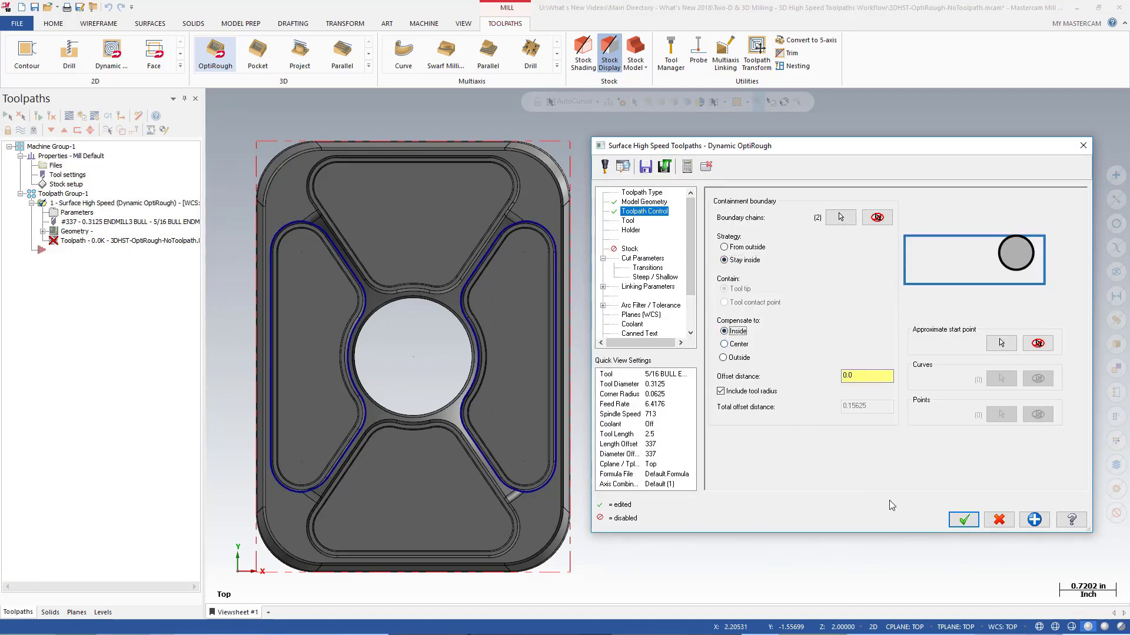
left_click(963, 520)
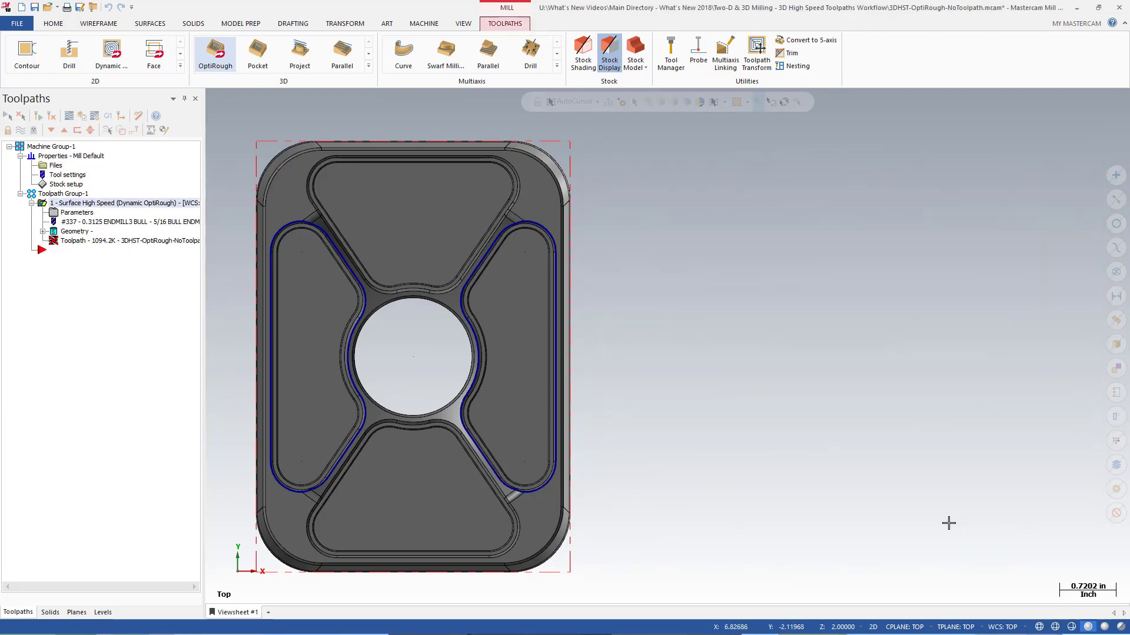
Regenerate the Dynamic OptiRough toolpath and open it in Mastercam Simulator for verification.
key("alt+7")
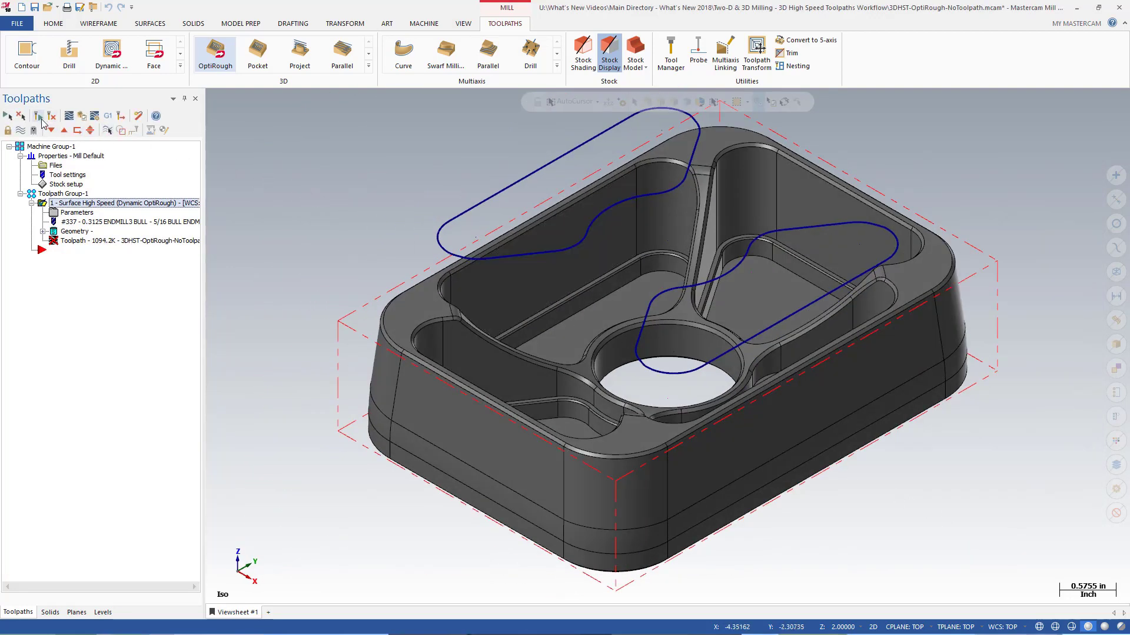
left_click(41, 119)
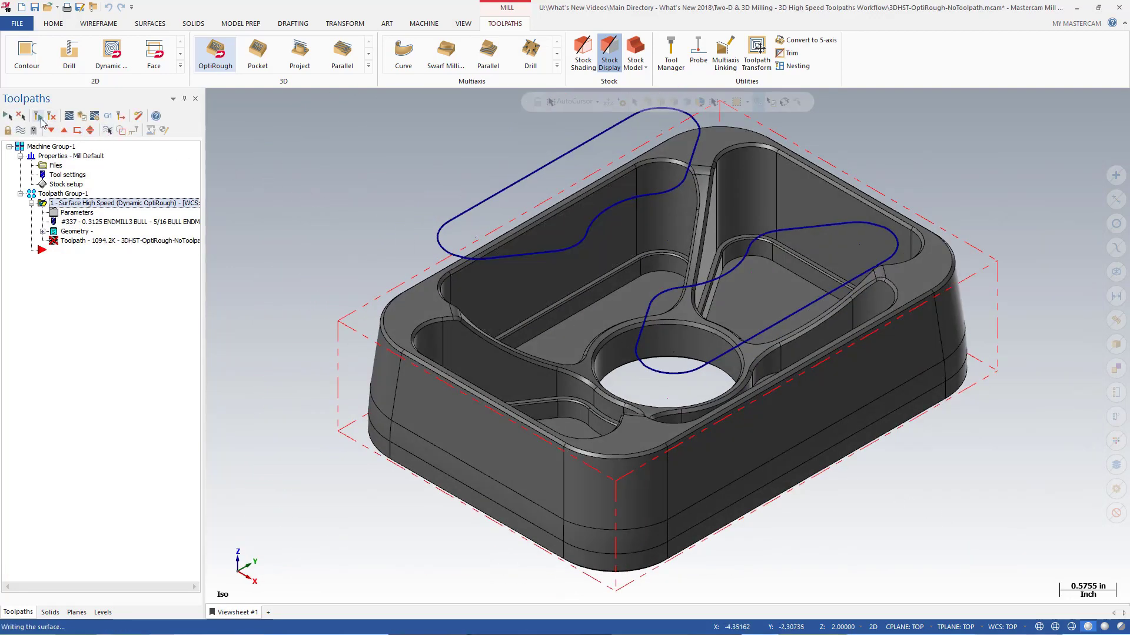
left_click(80, 117)
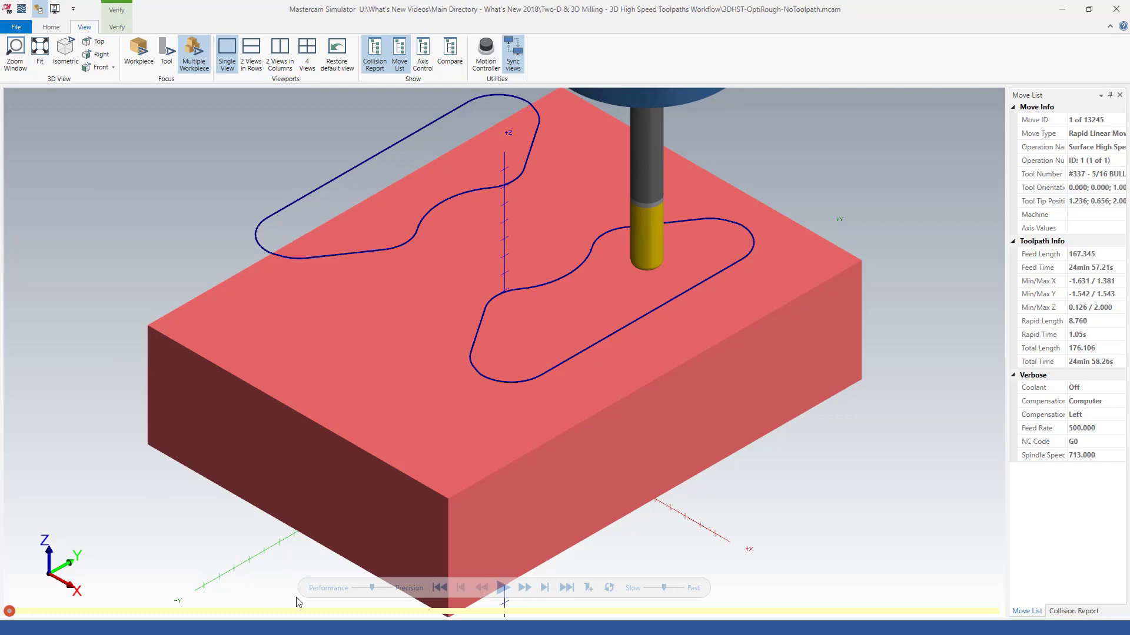
Play the stock removal verification of both side pockets and hide the tool.
left_click(495, 587)
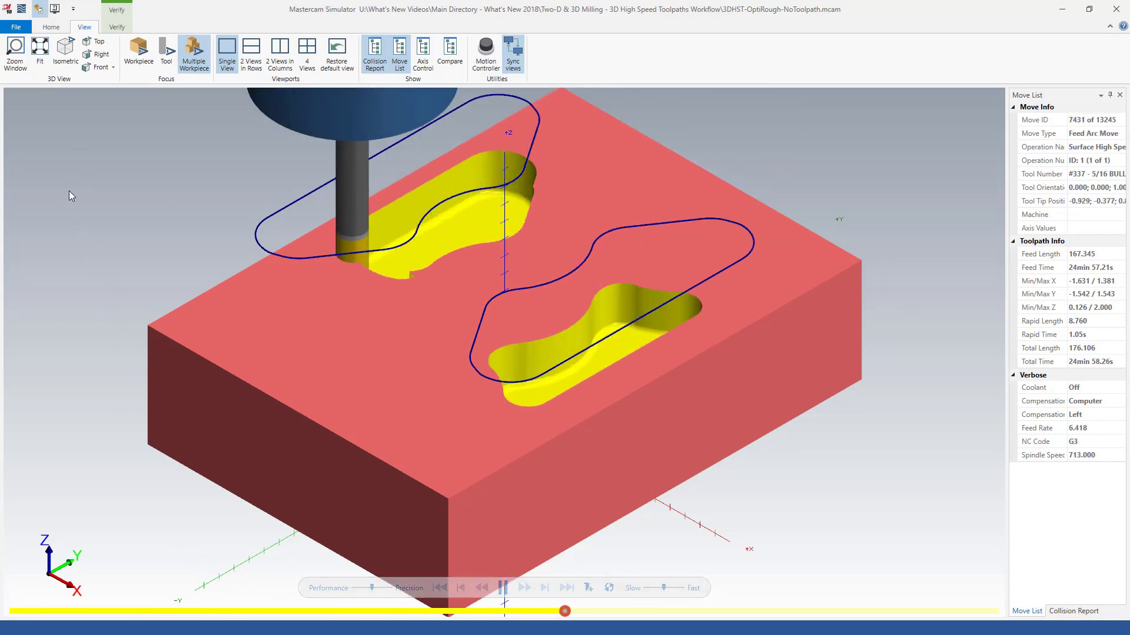
left_click(51, 27)
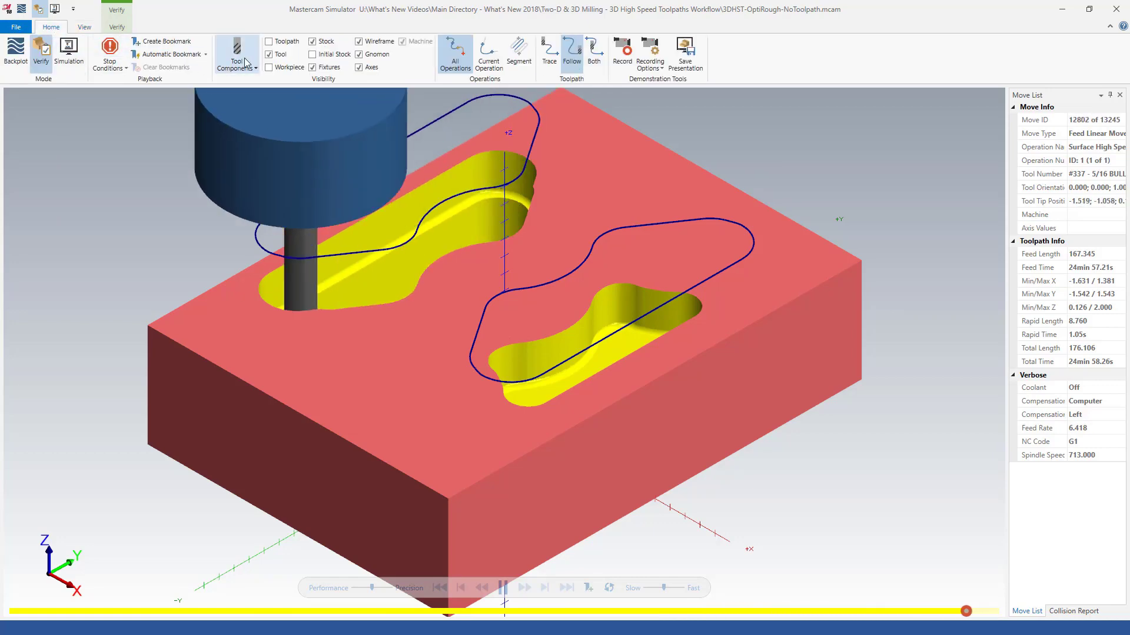
left_click(269, 55)
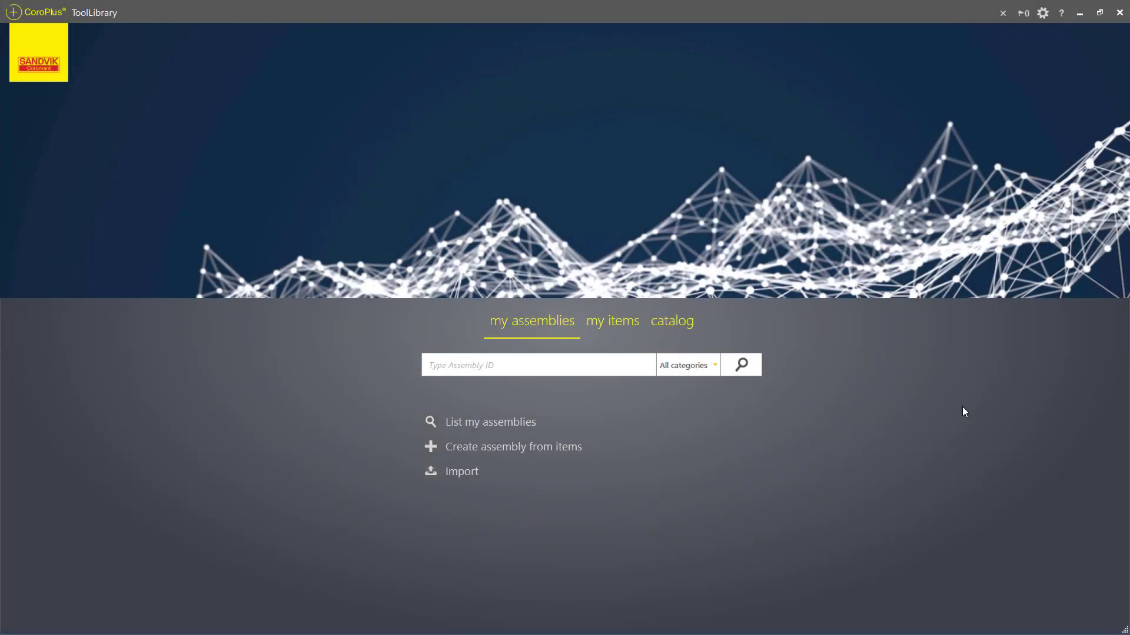
Create a milling assembly from items with ER collet 393.15-16 03 and HSK to ER collet chuck 392.41014-63 16 100.
left_click(517, 447)
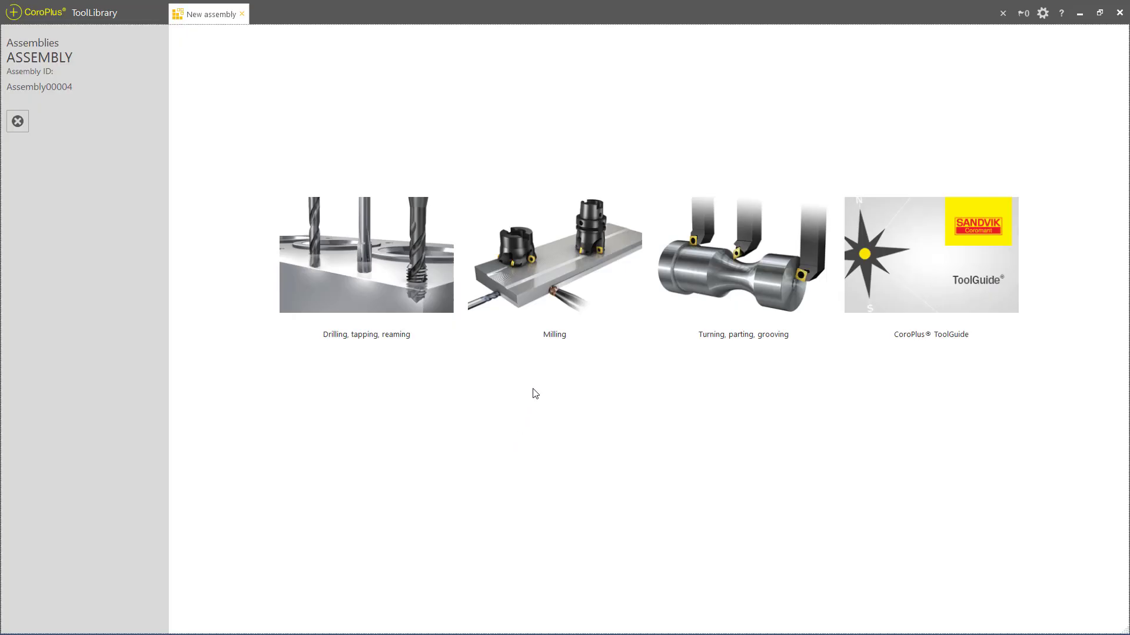
left_click(548, 312)
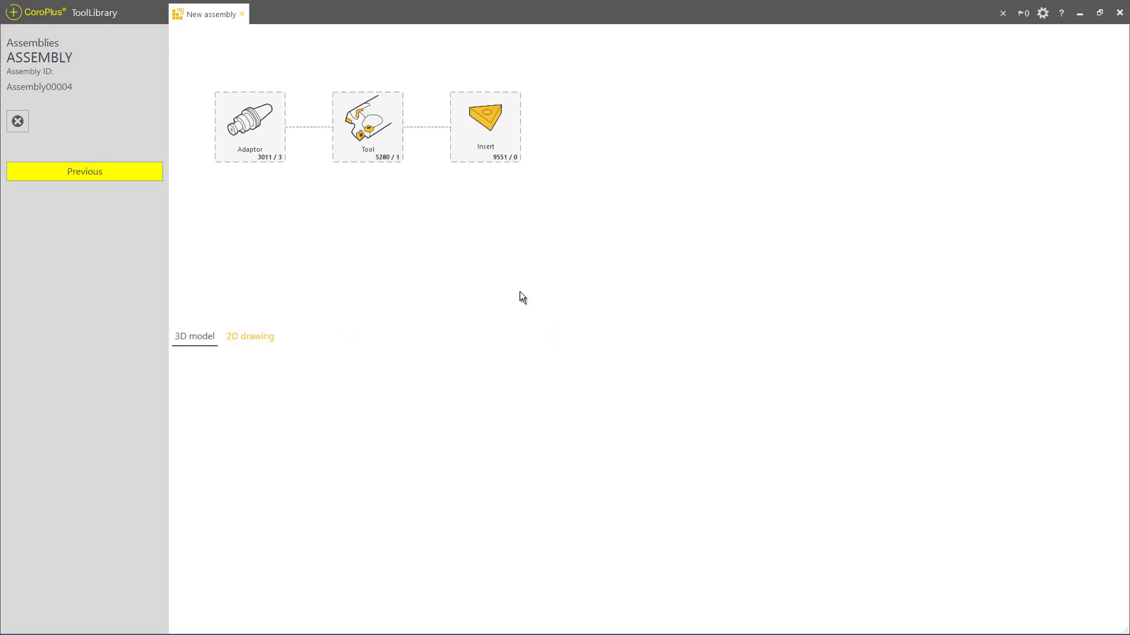
left_click(250, 128)
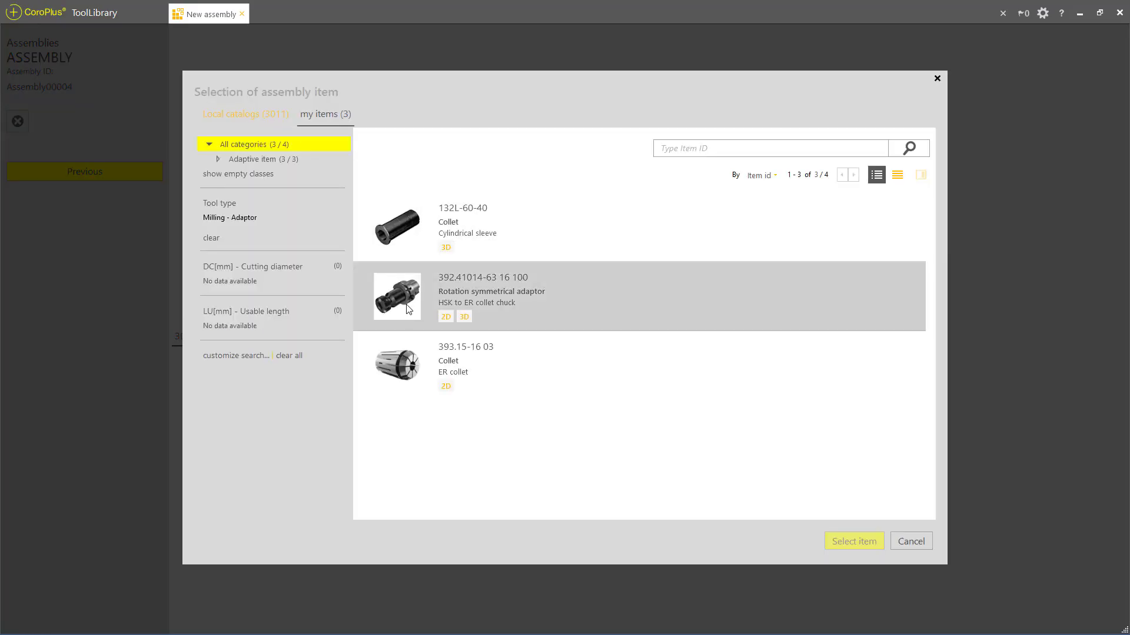
double_click(403, 348)
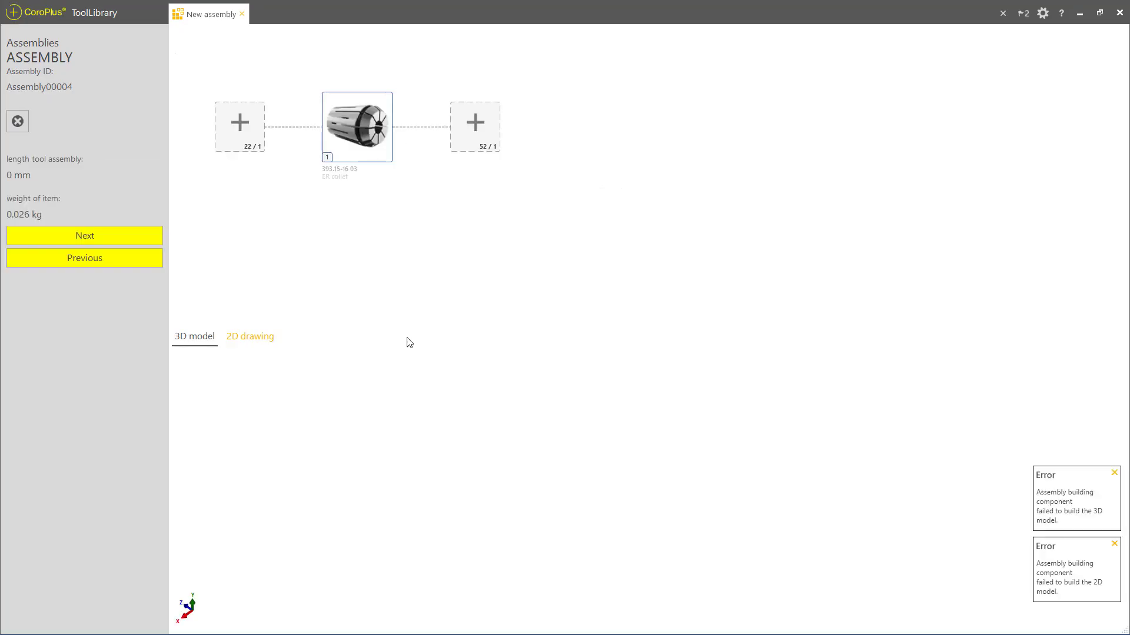
left_click(245, 145)
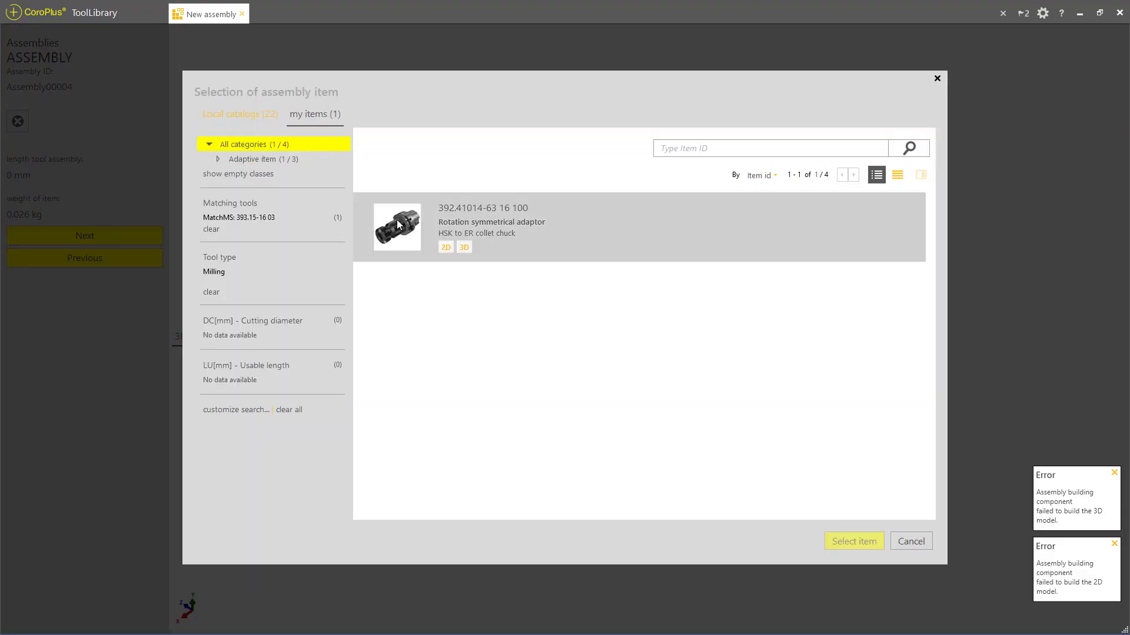
double_click(398, 224)
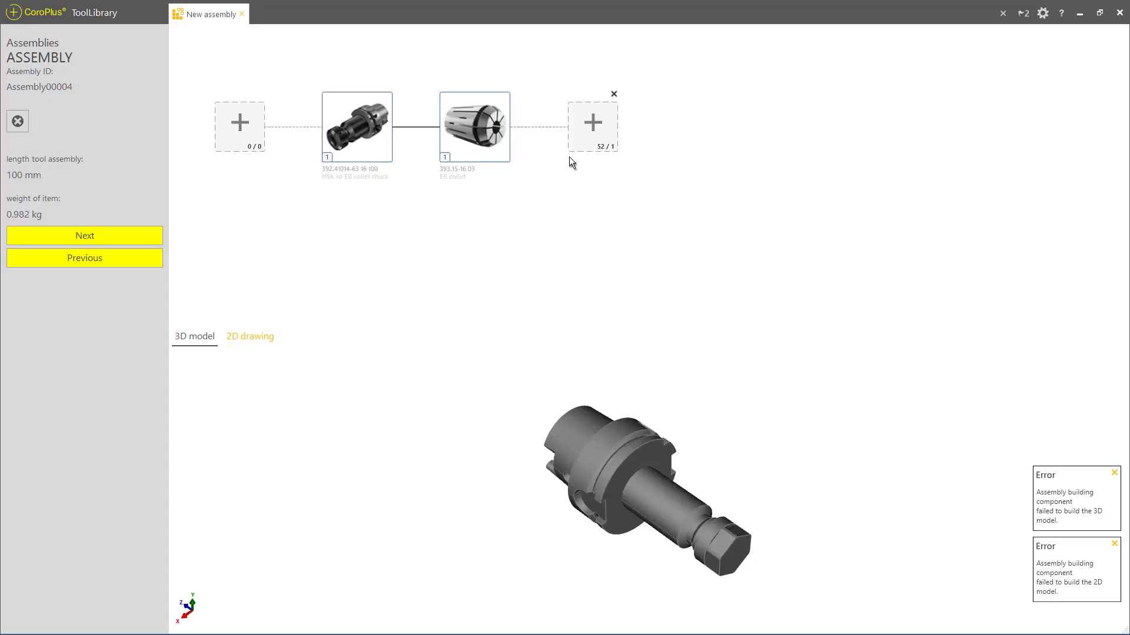
Attach the ball nose milling cutter 1B230-0200-XA 1630 to the collet and save the assembly as Assembly00004.
left_click(582, 145)
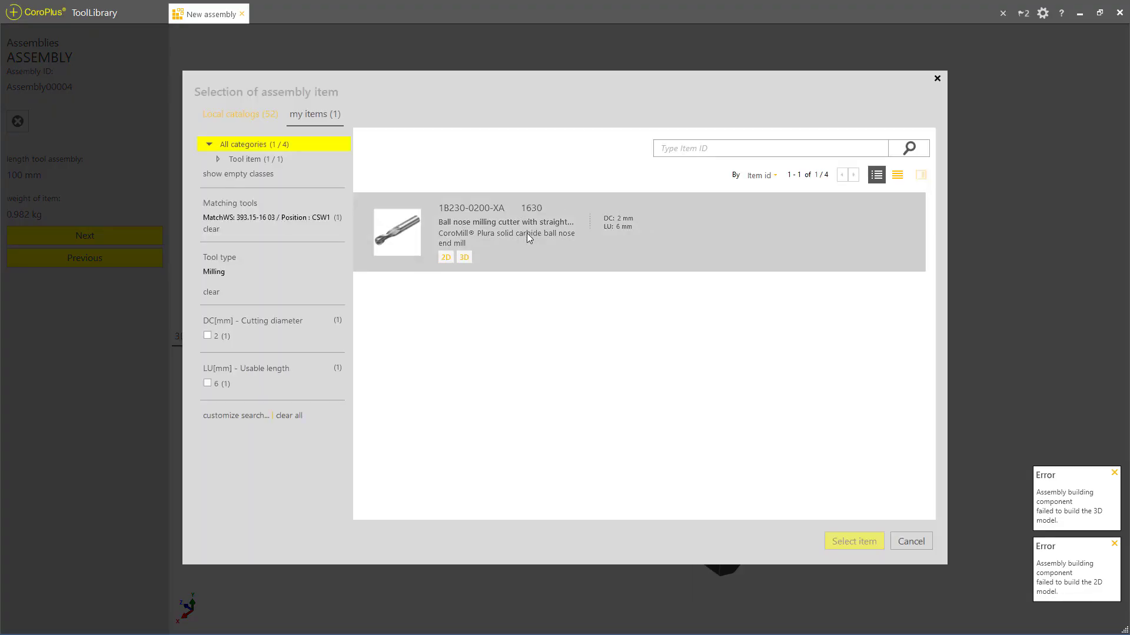
left_click(473, 238)
double_click(473, 237)
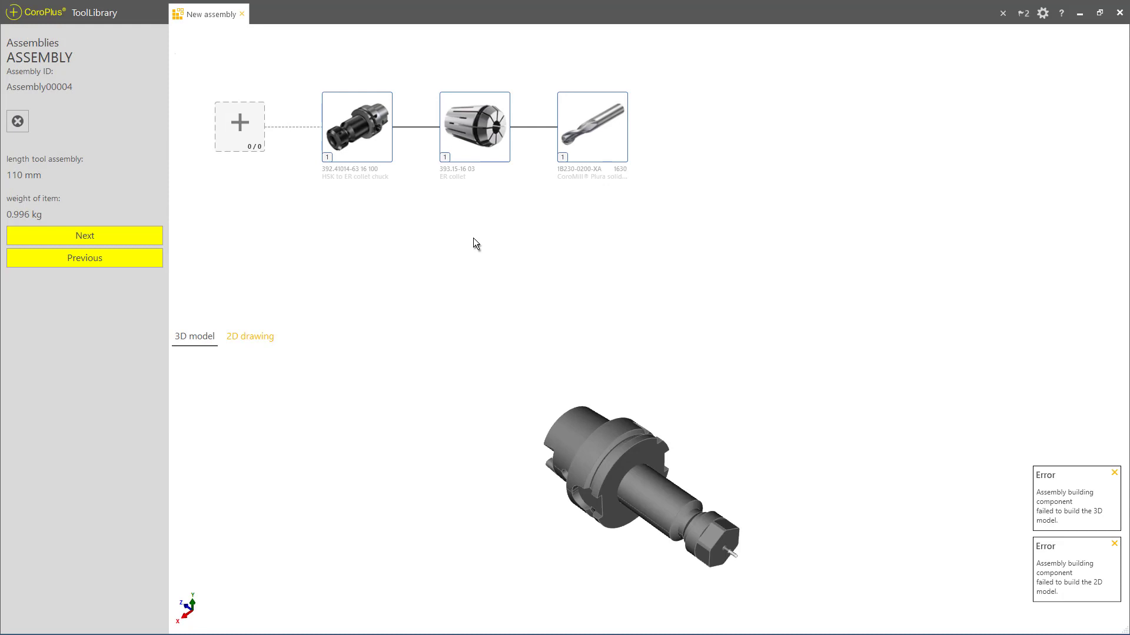
left_click(133, 243)
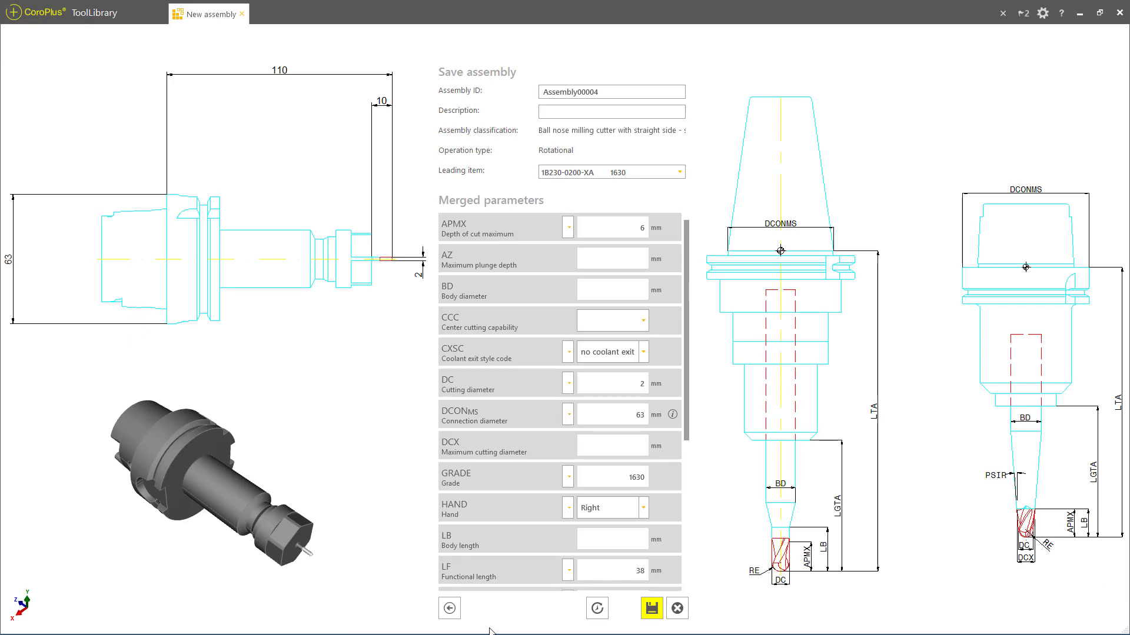
left_click(650, 609)
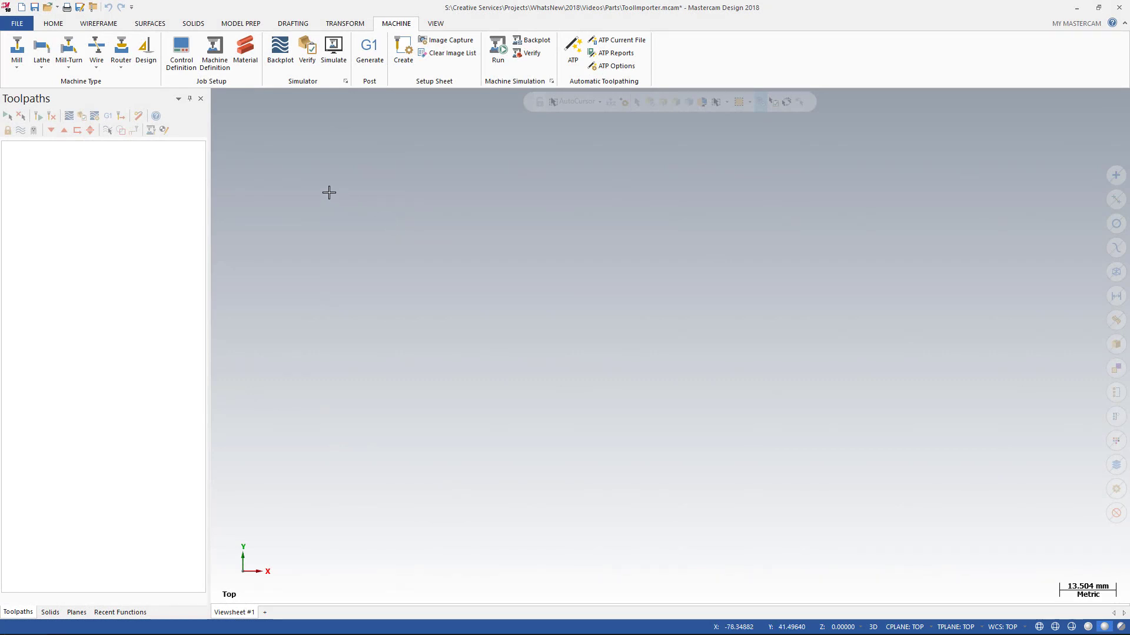
Switch to Mastercam, create a default mill machine group and start importing CoroPlus tool data through the Tool Manager.
left_click(24, 70)
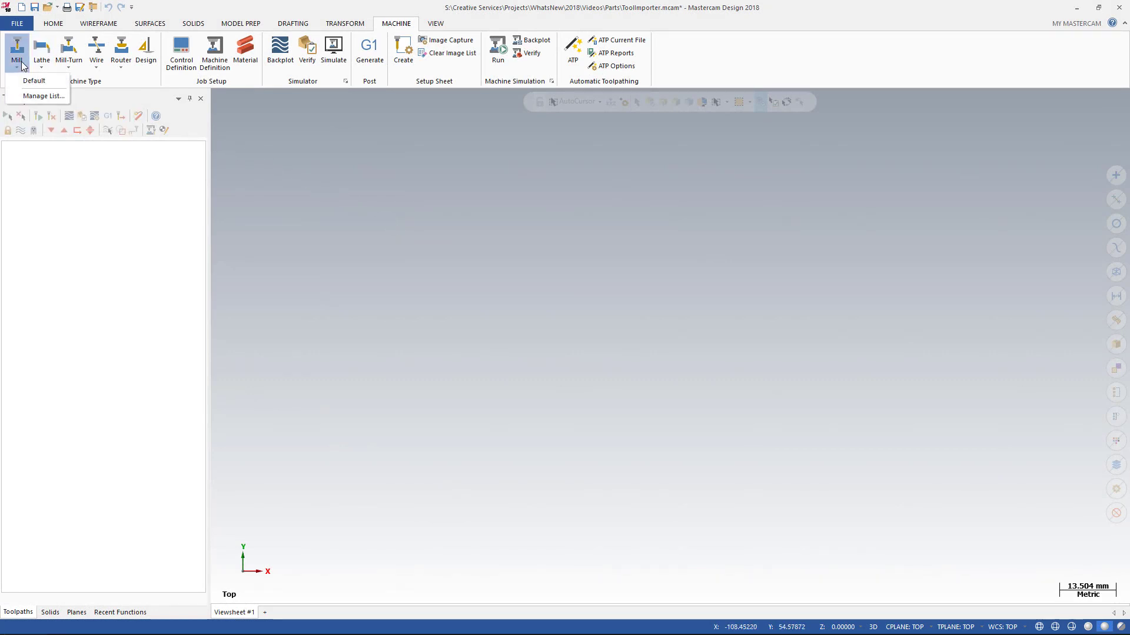
left_click(27, 80)
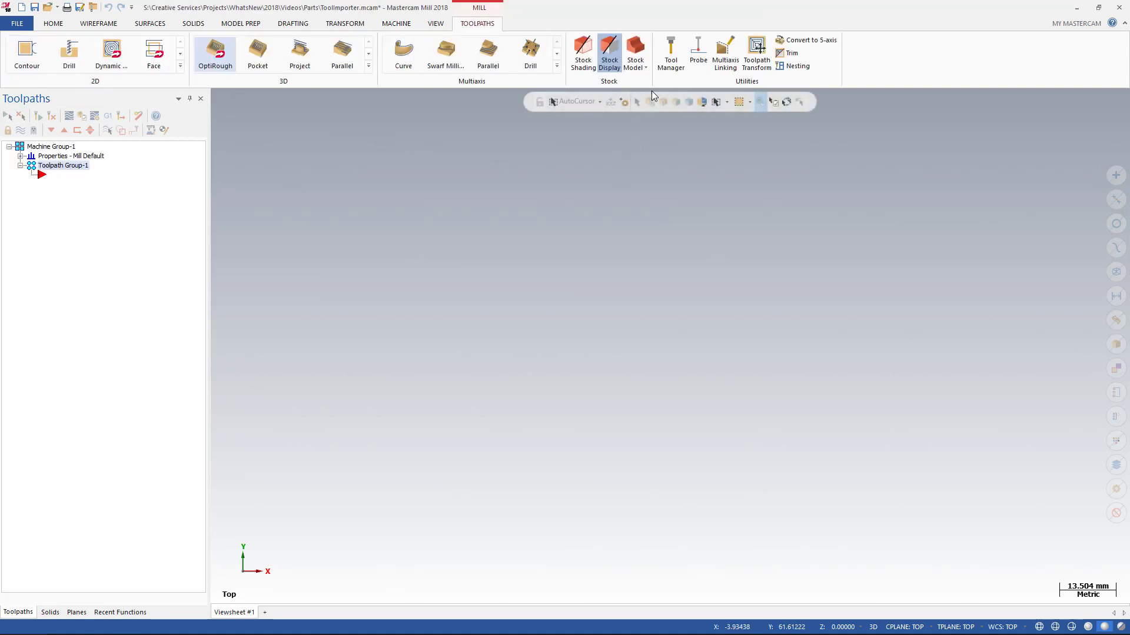
left_click(667, 59)
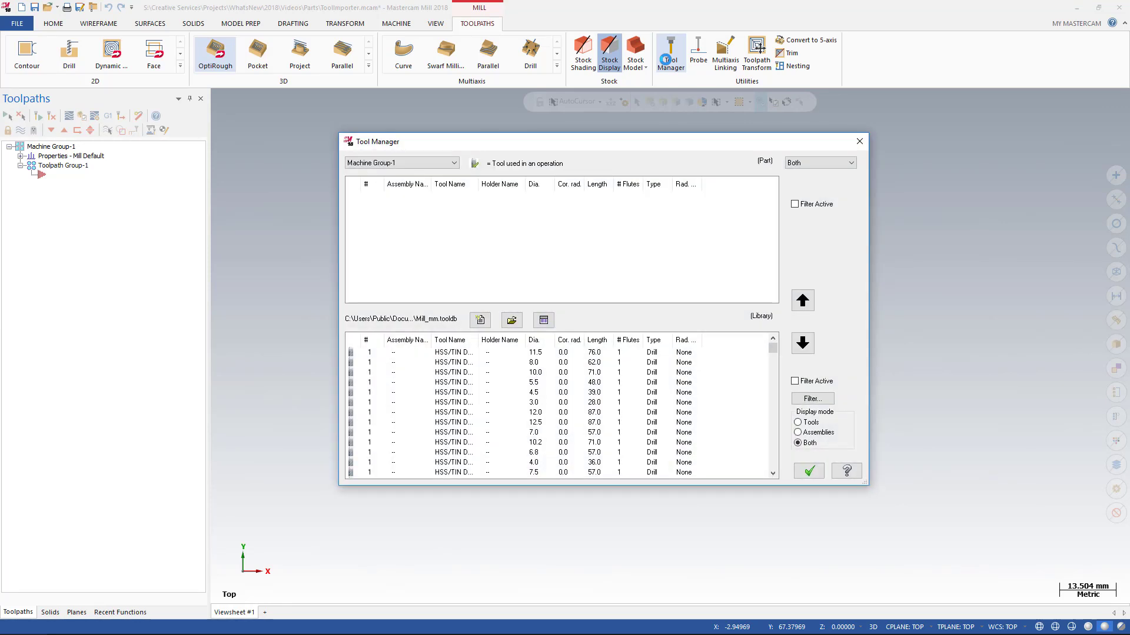
right_click(586, 220)
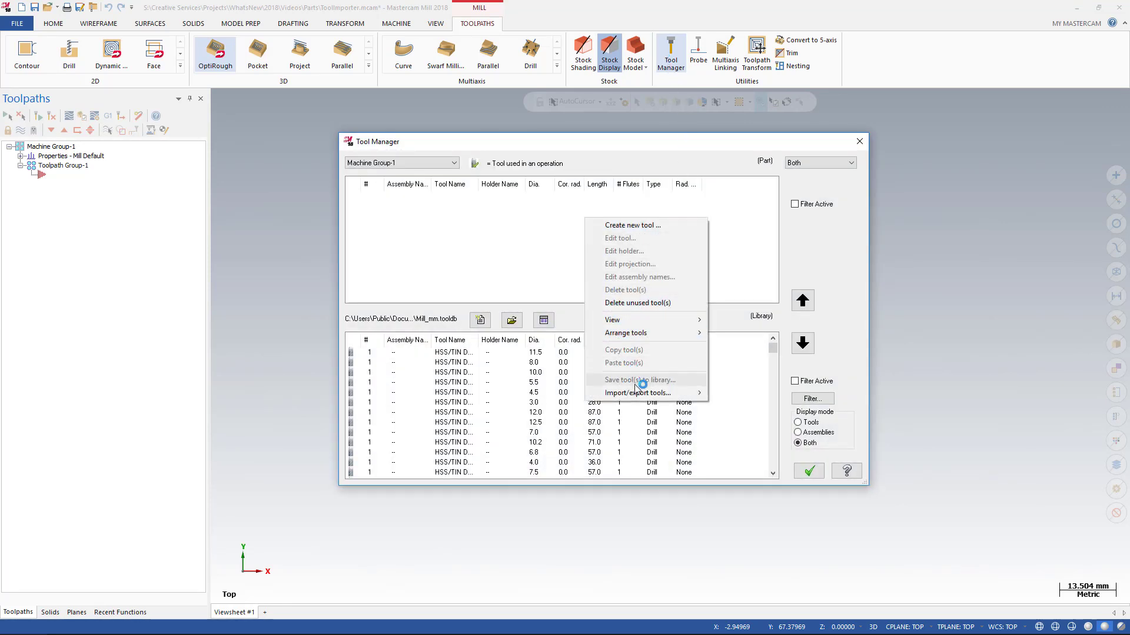
mouse_move(699, 394)
mouse_move(814, 394)
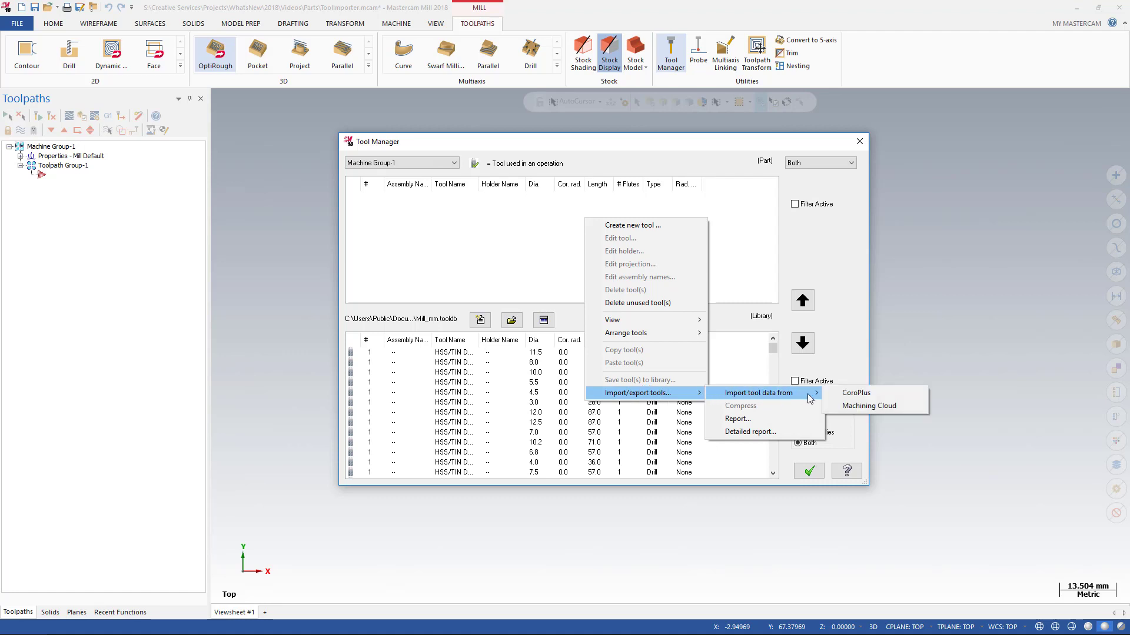
left_click(852, 394)
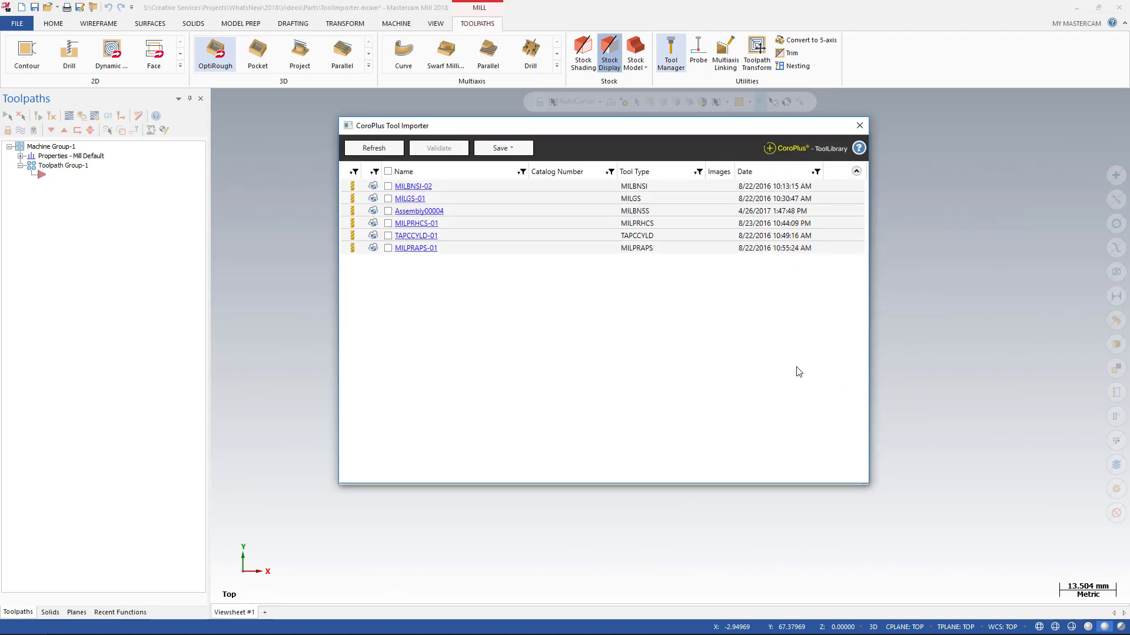
Sort the importable tool assemblies by date in descending order, followed by name in ascending order.
left_click(817, 171)
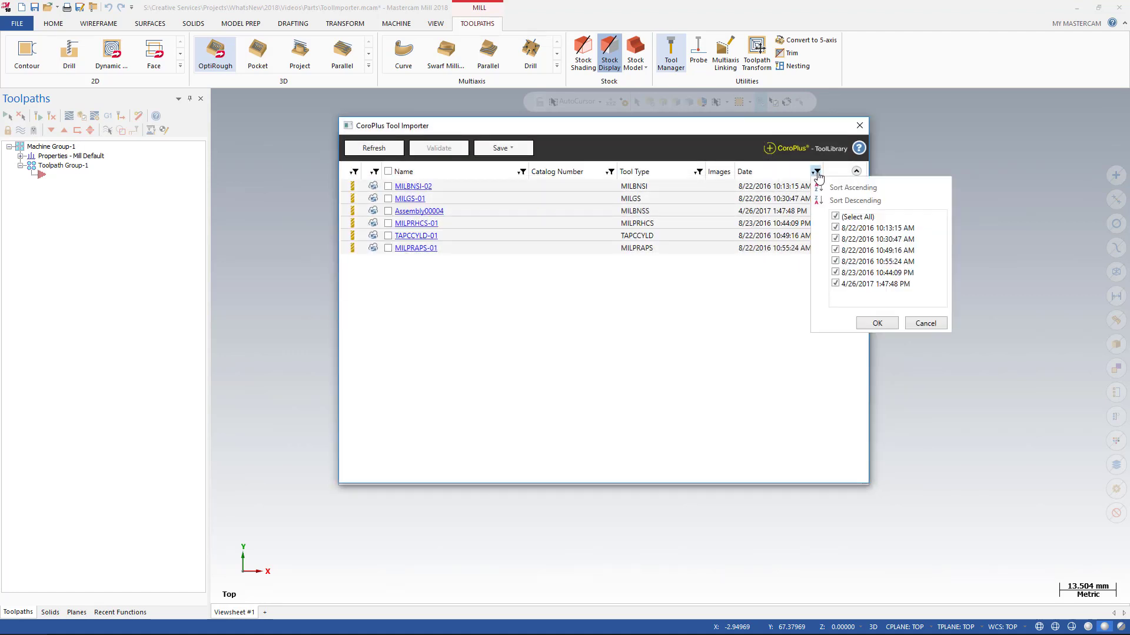
left_click(839, 201)
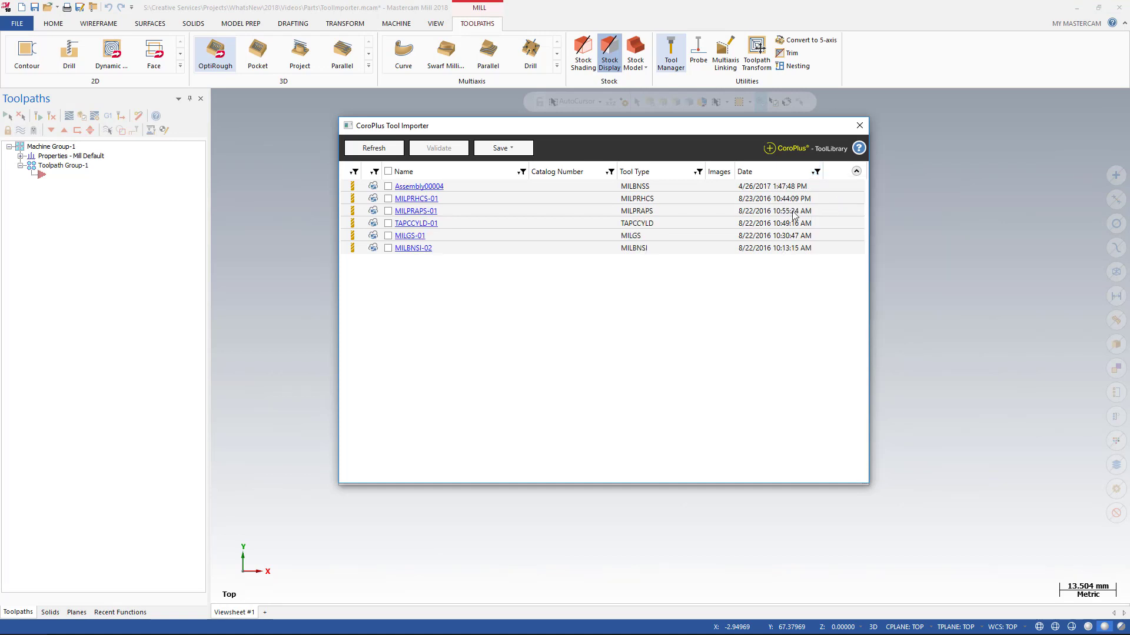
left_click(521, 172)
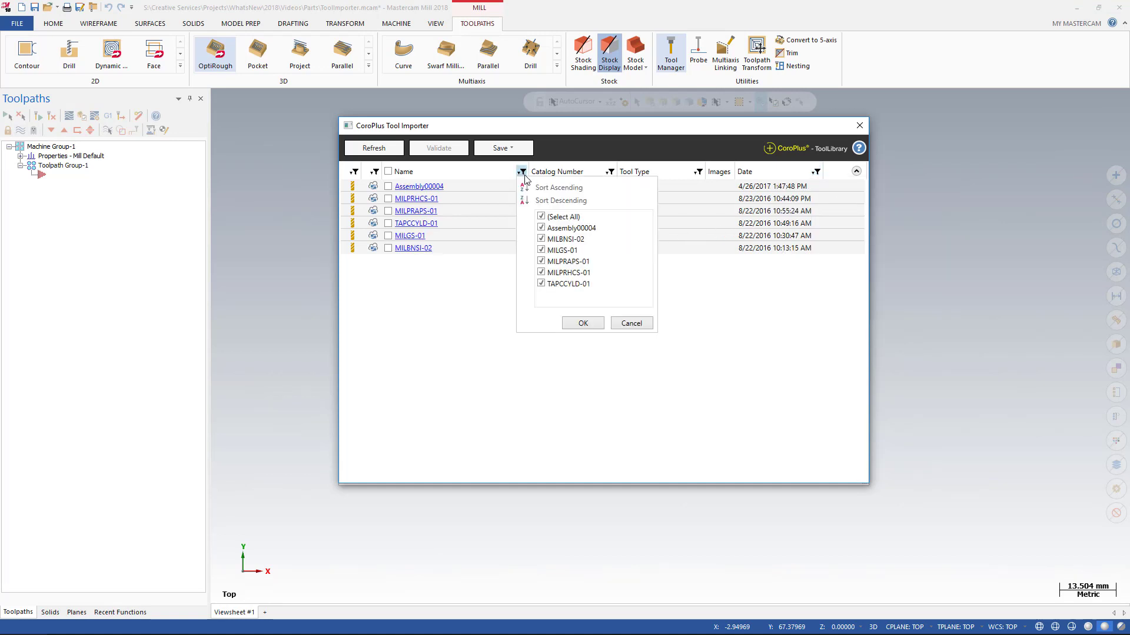
left_click(544, 190)
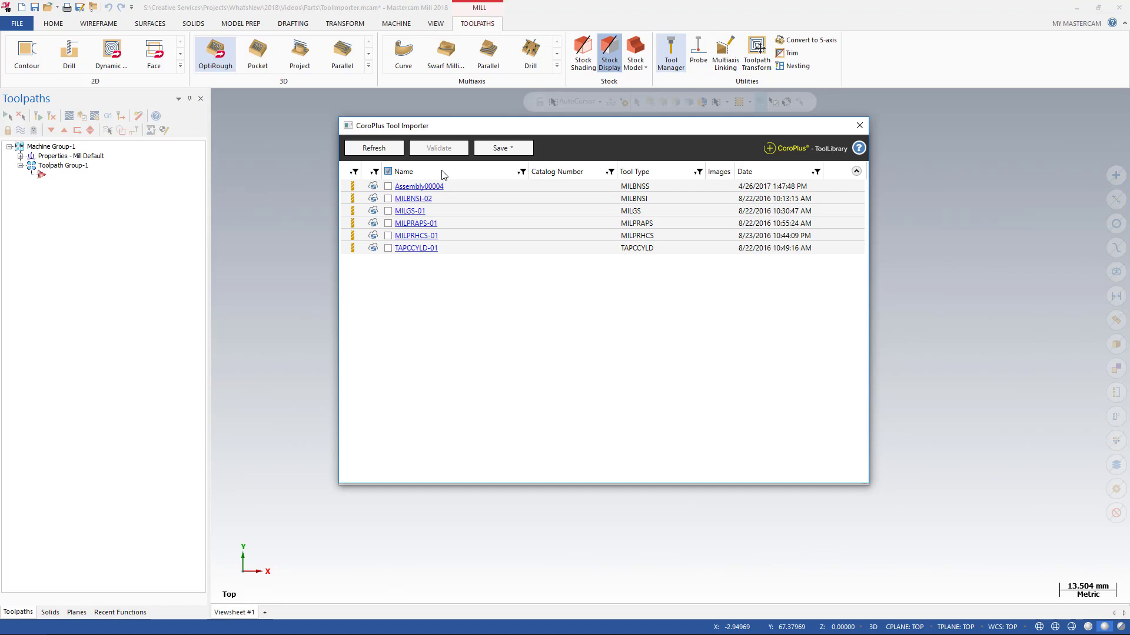
Select all listed assemblies, validate them and check the validation status of slot mill 327R12-28 40002-GMM.
left_click(387, 171)
left_click(439, 149)
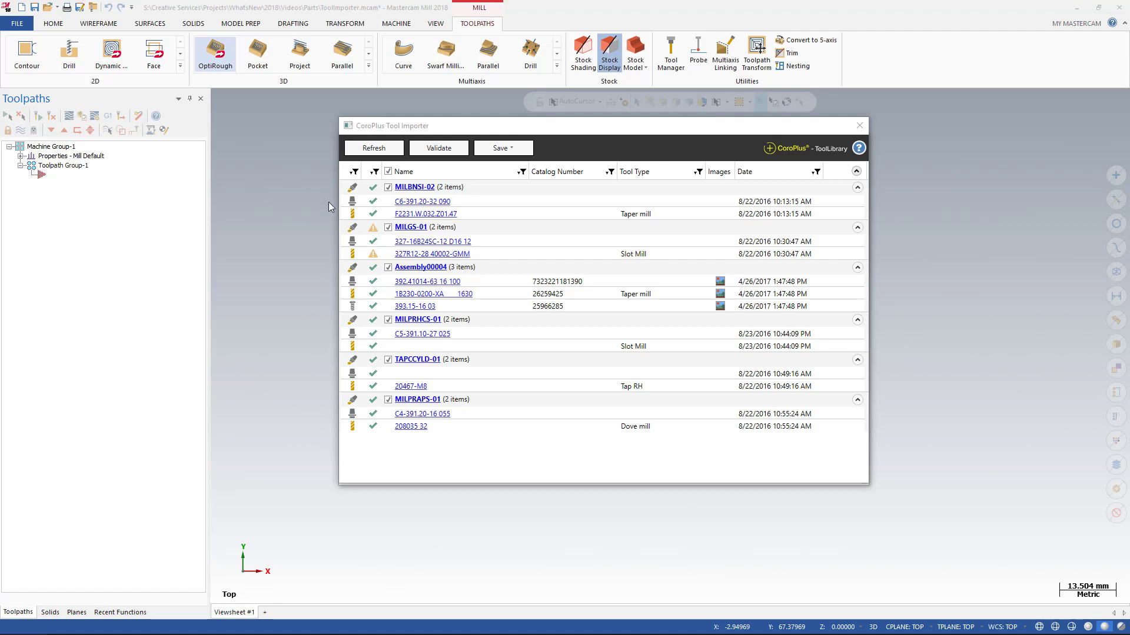
mouse_move(371, 256)
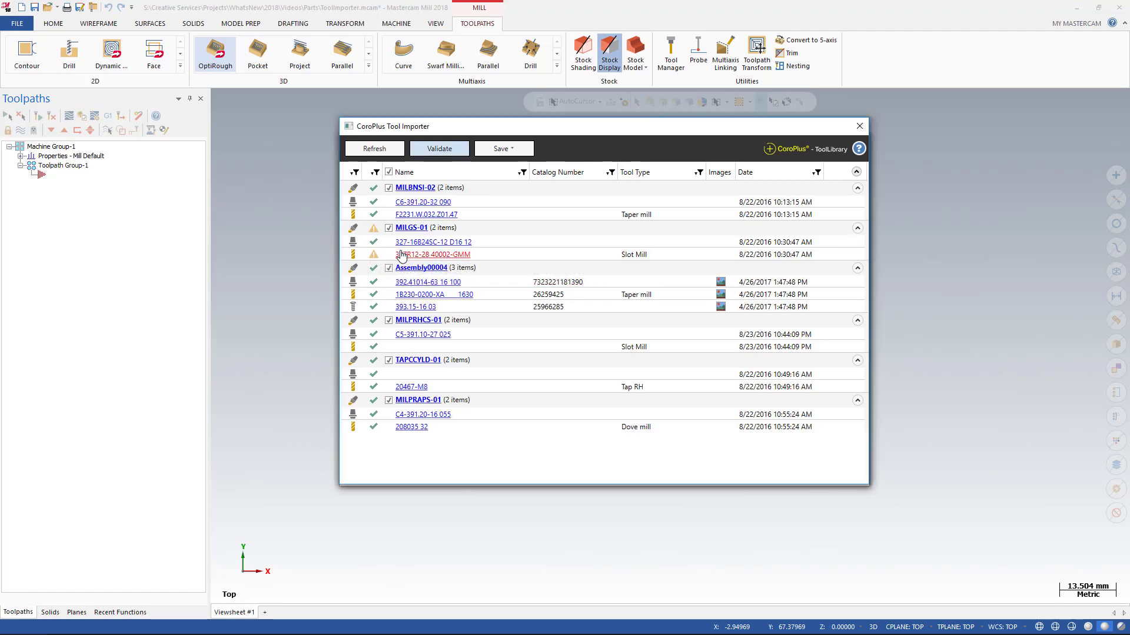
Edit slot mill 327R12-28 40002-GMM, setting its tool number to 1 and calculating its feeds and speeds.
left_click(402, 254)
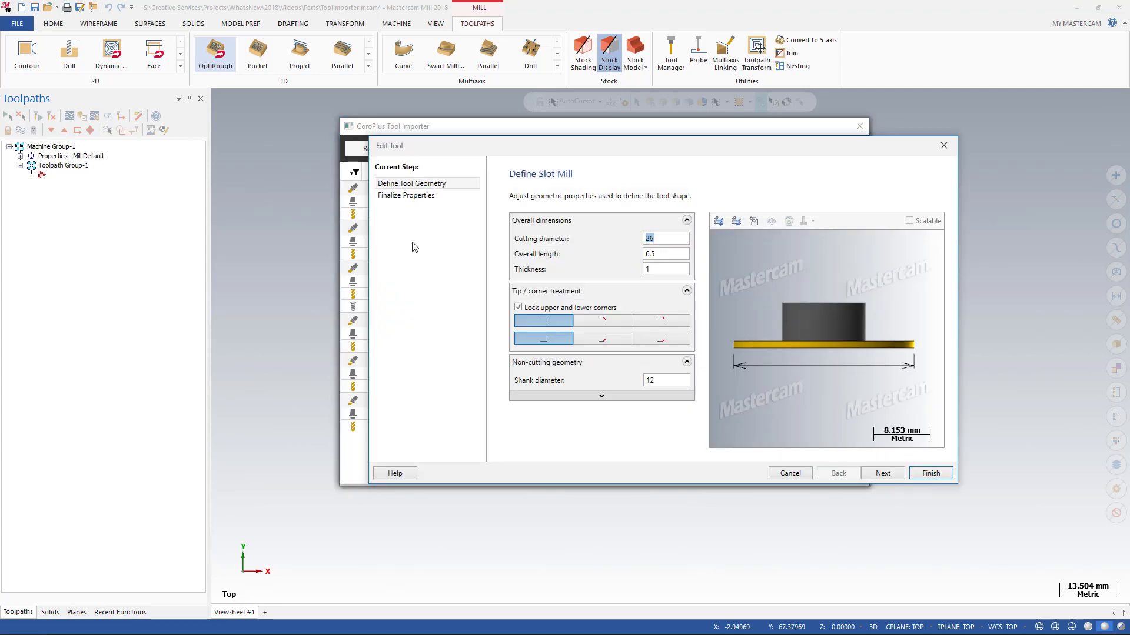
left_click(406, 199)
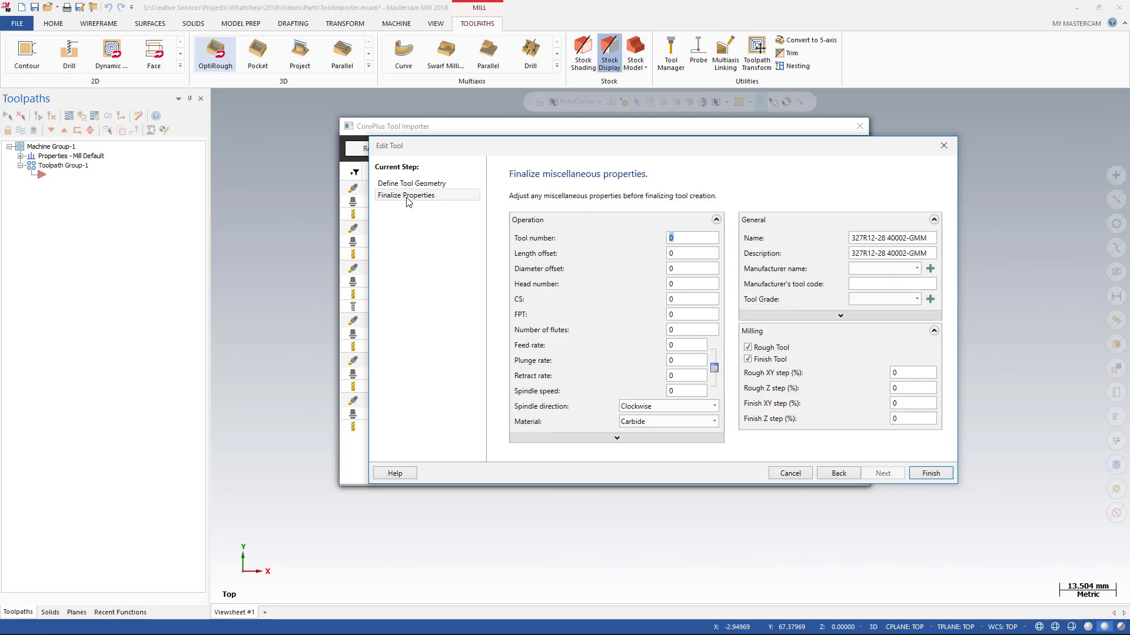
type("1")
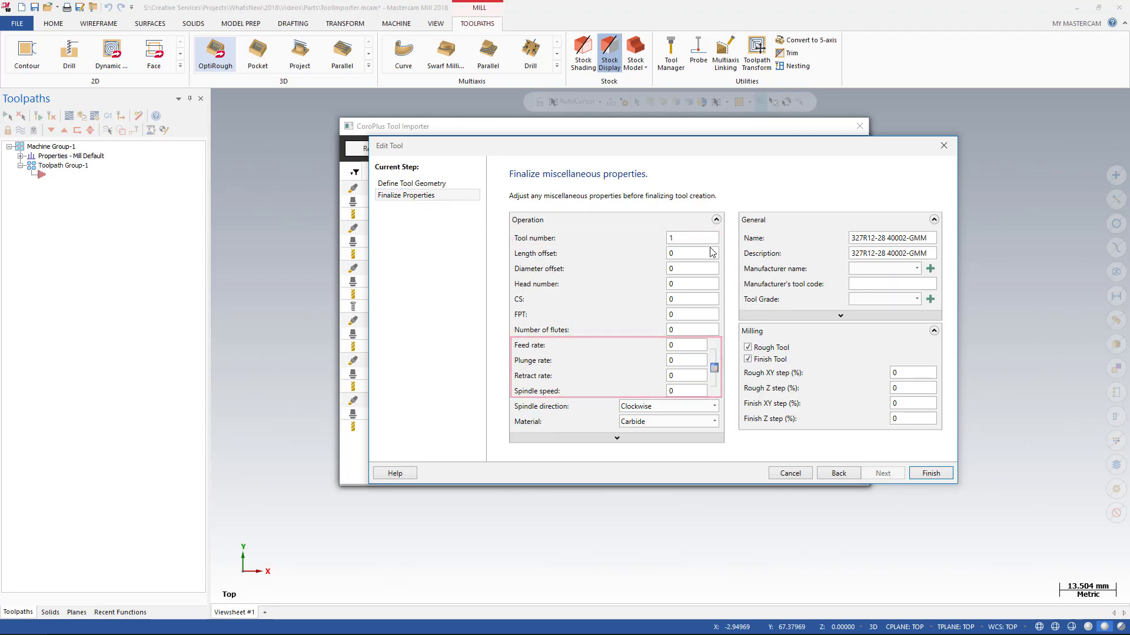
left_click(714, 368)
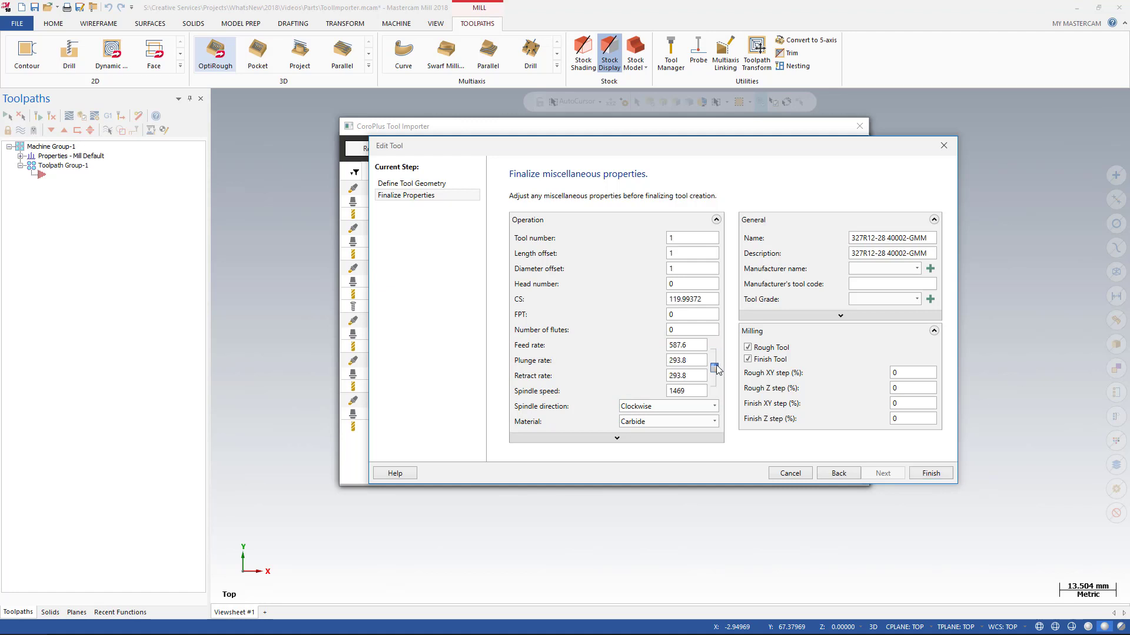
Set the slot mill's manufacturer name to Sandvik Coromant and finish editing the tool.
left_click(855, 269)
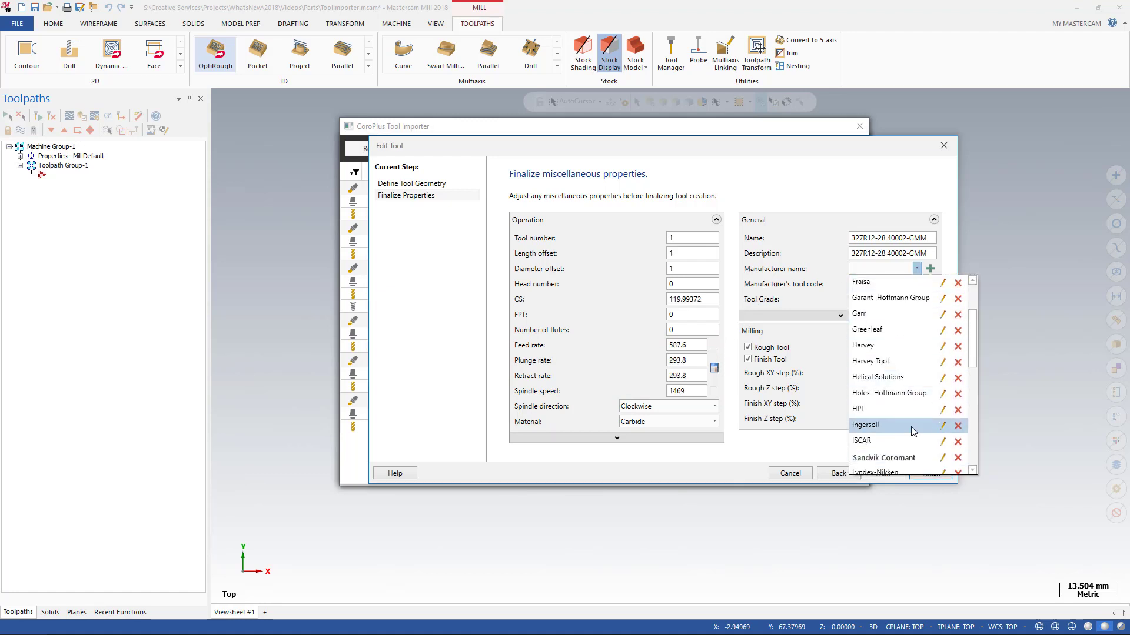
left_click(904, 457)
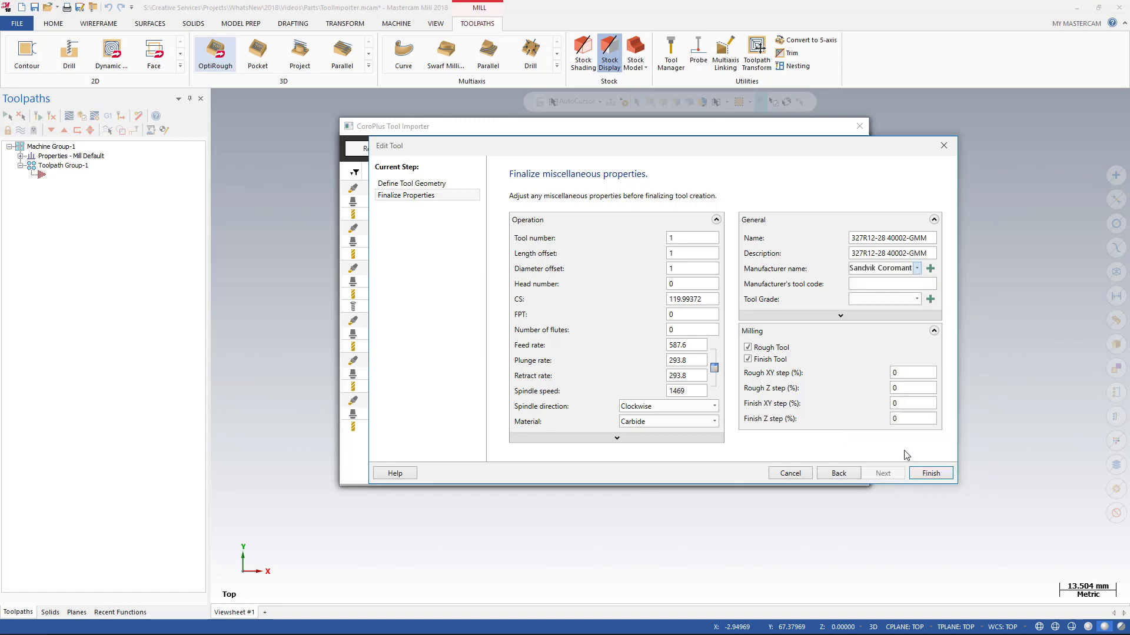
left_click(928, 474)
left_click(930, 474)
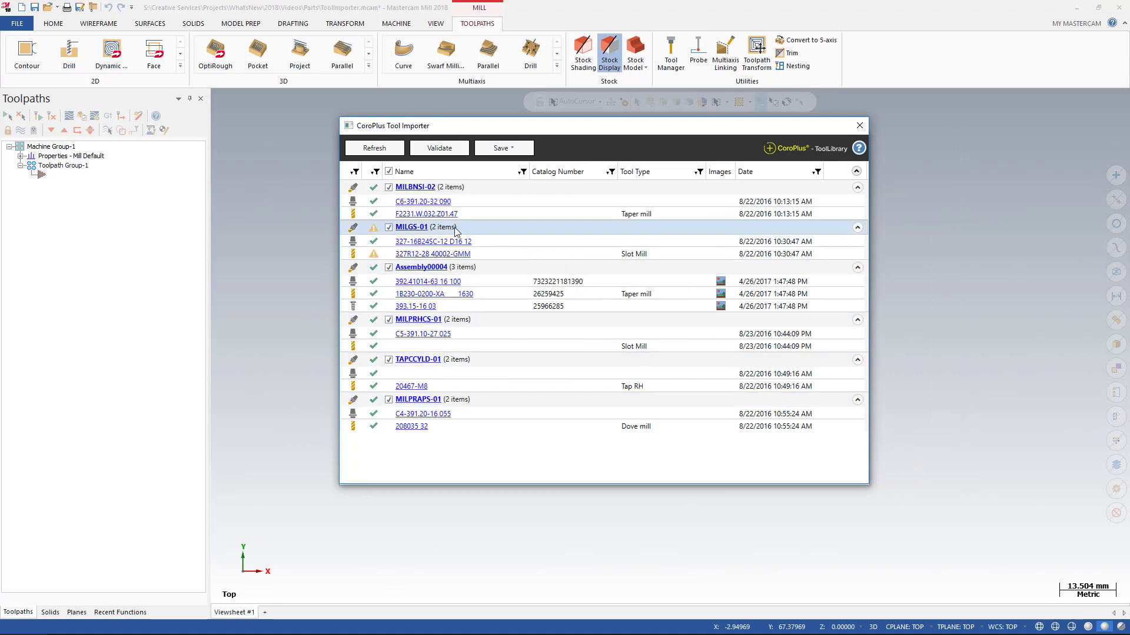
Place the MILGS-01 assembly in the graphics area, adjust the holder's projection along the slot mill's shank and accept it.
left_click(412, 229)
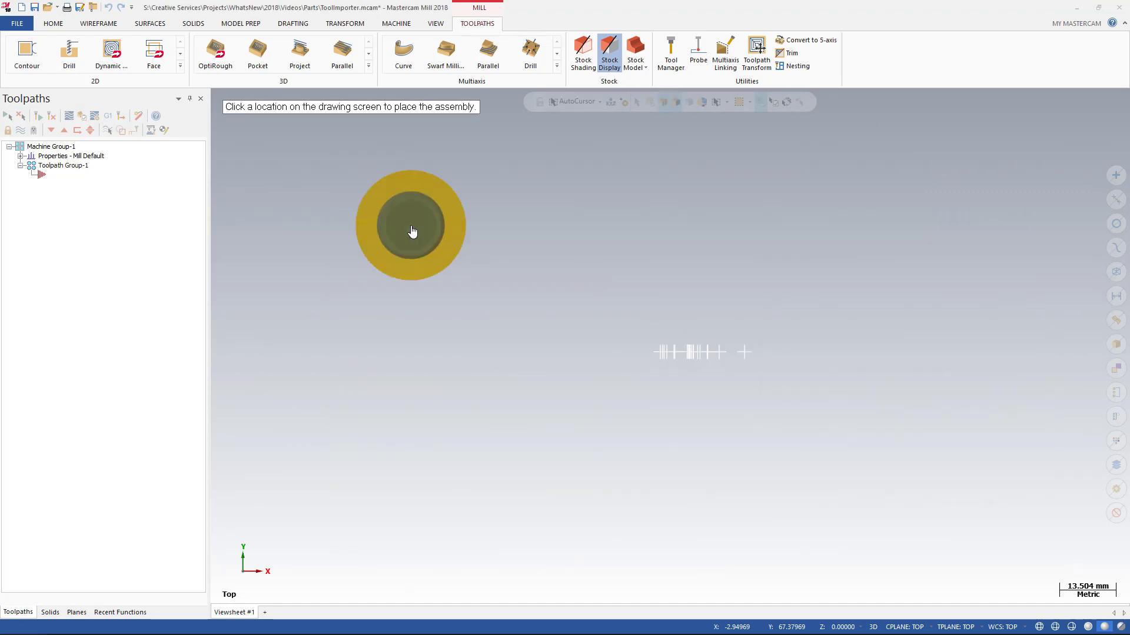
left_click(412, 231)
middle_click_drag(413, 232, 412, 124)
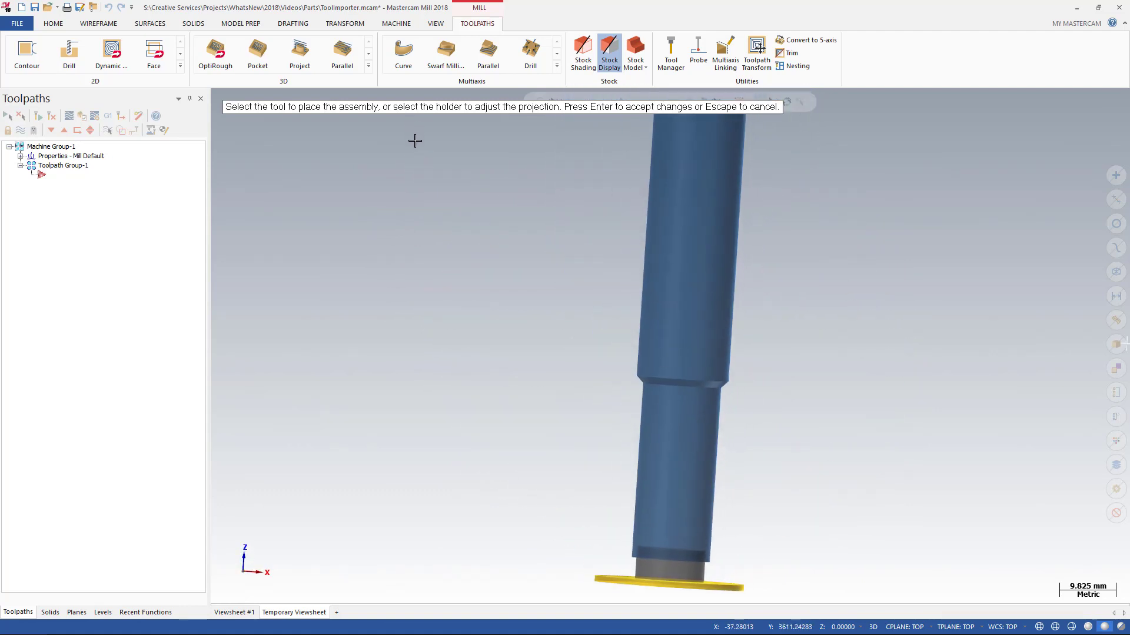
scroll(492, 229, "down", 3)
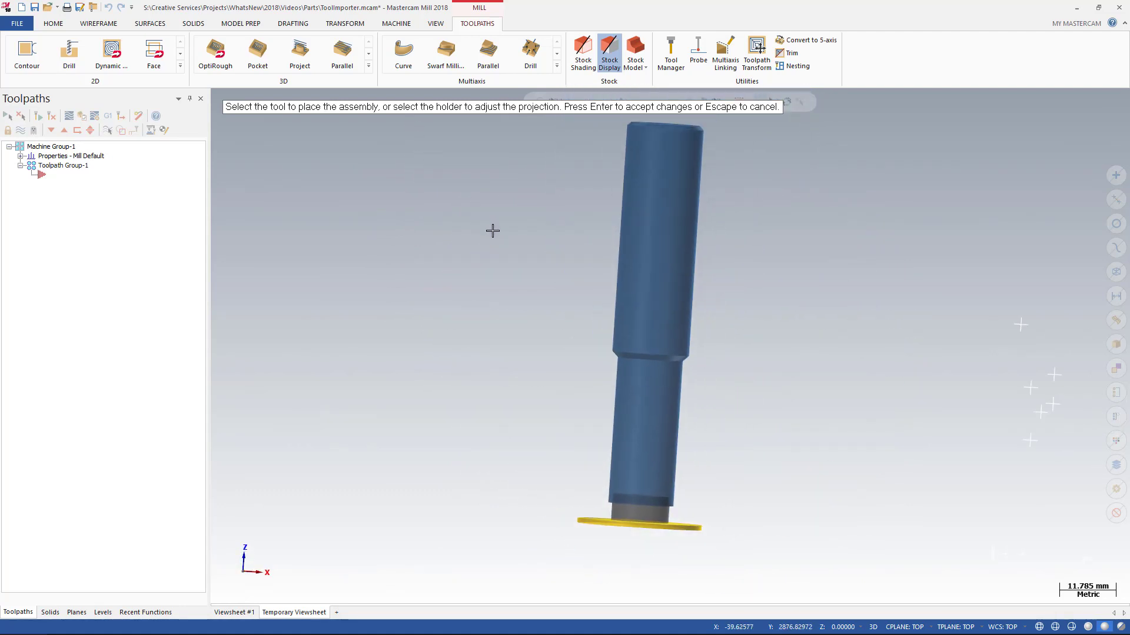
left_click(630, 297)
left_click(650, 515)
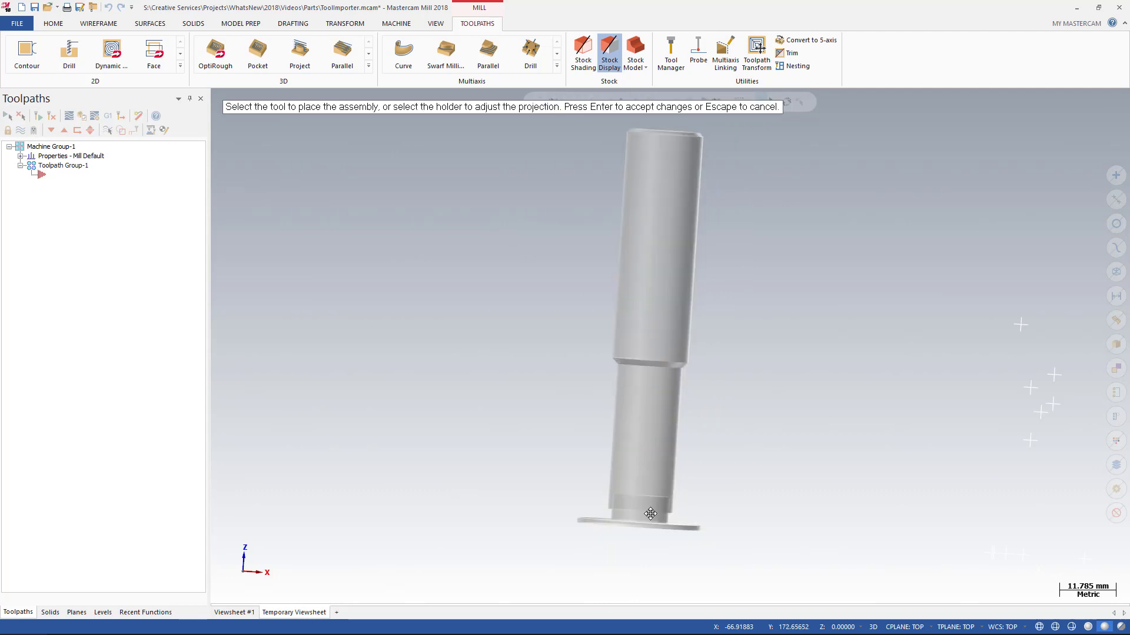
key("Return")
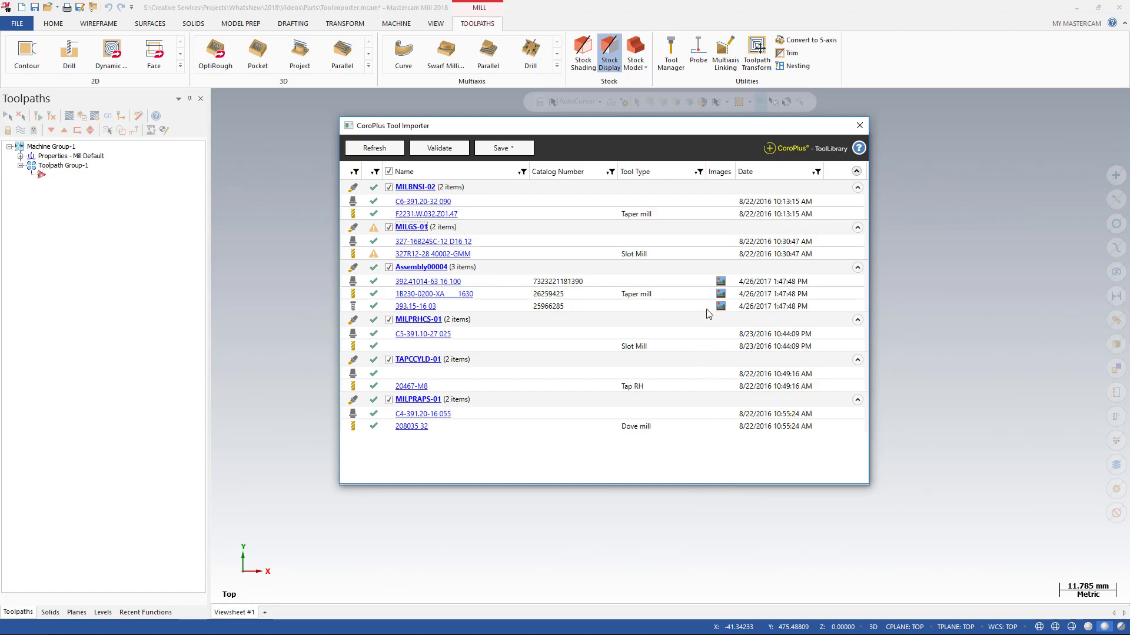
Select only the MILBNSI-02, Assembly00004 and MILPRHCS-01 assemblies and save them to the part.
mouse_move(723, 285)
left_click(388, 172)
left_click(388, 187)
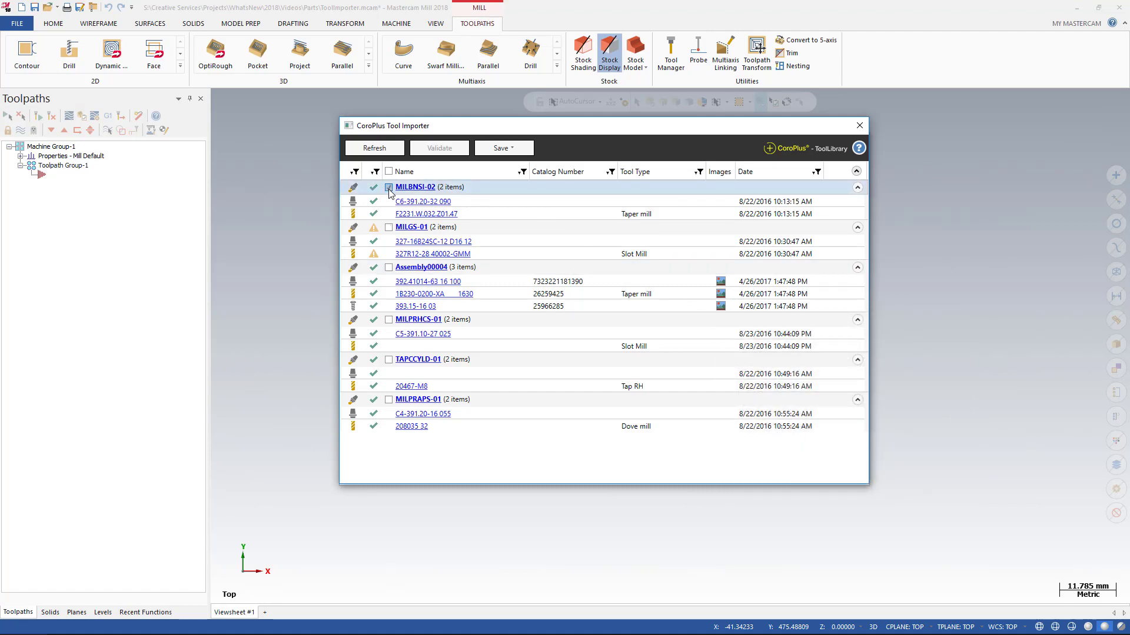
left_click(388, 267)
left_click(388, 320)
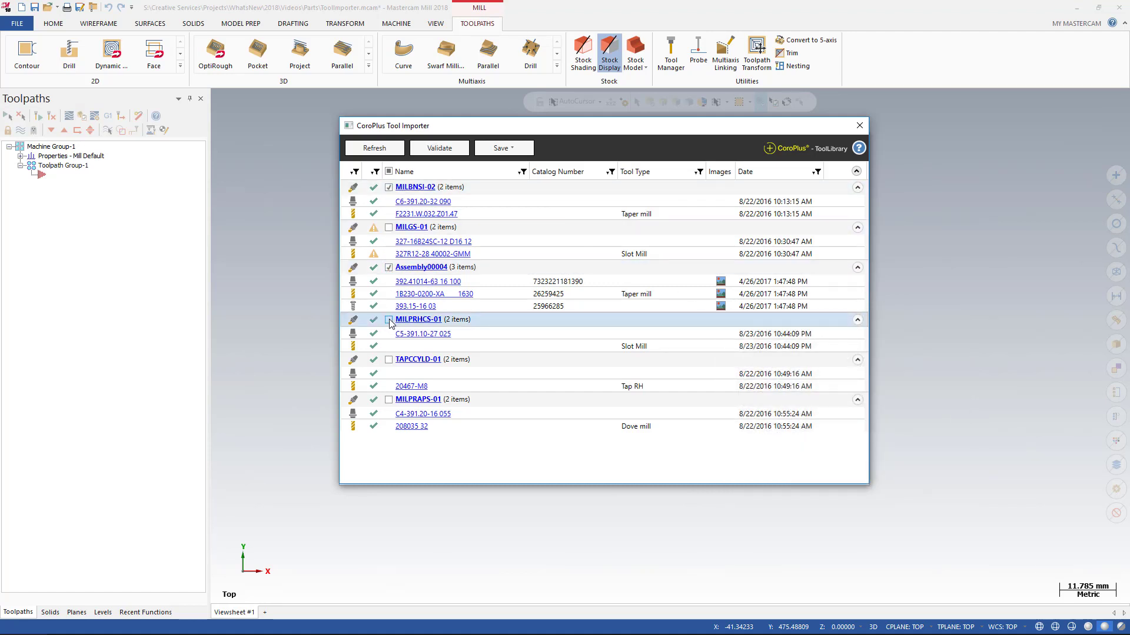
left_click(494, 149)
left_click(504, 169)
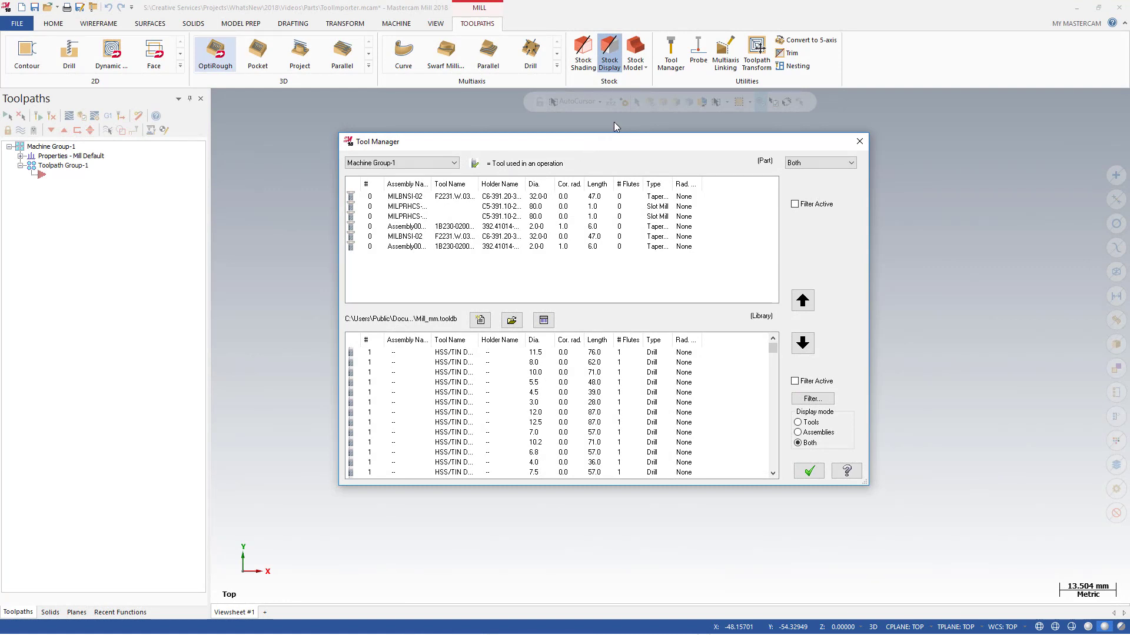
Import tool data from Machining Cloud into the part's tool list, loading the Export_Cases_Drilling zip file.
right_click(562, 264)
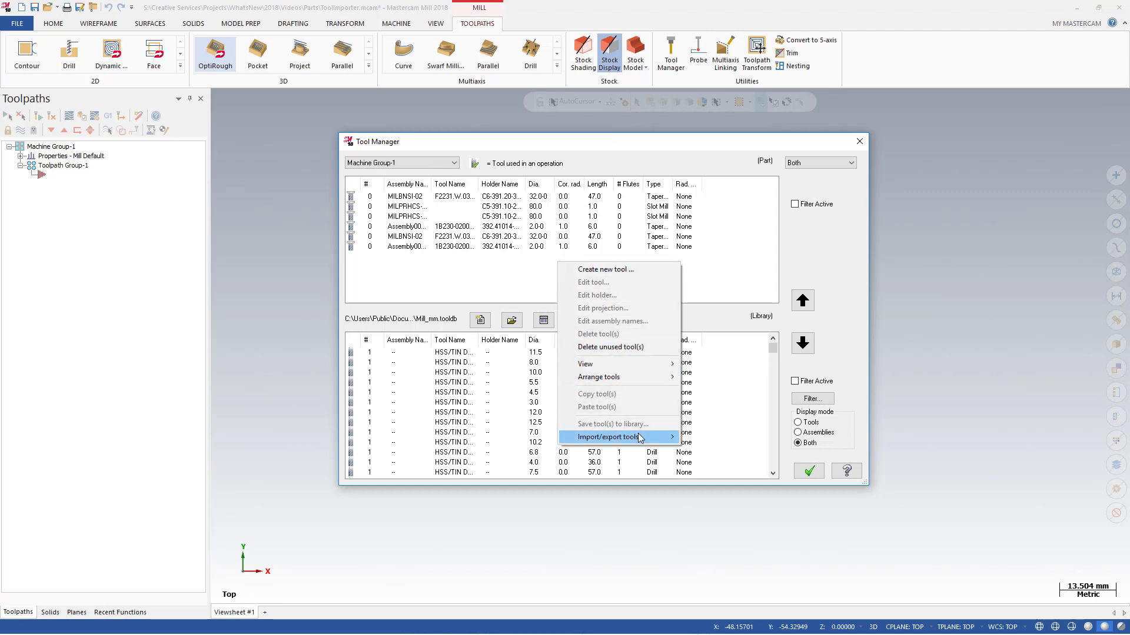
mouse_move(641, 439)
mouse_move(720, 437)
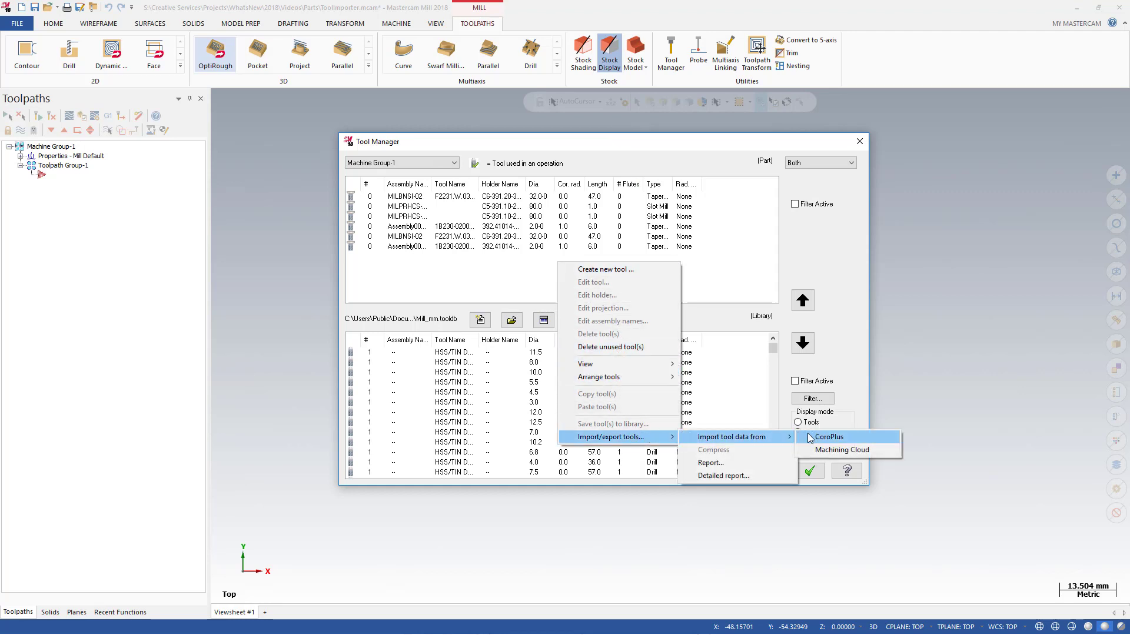
left_click(832, 450)
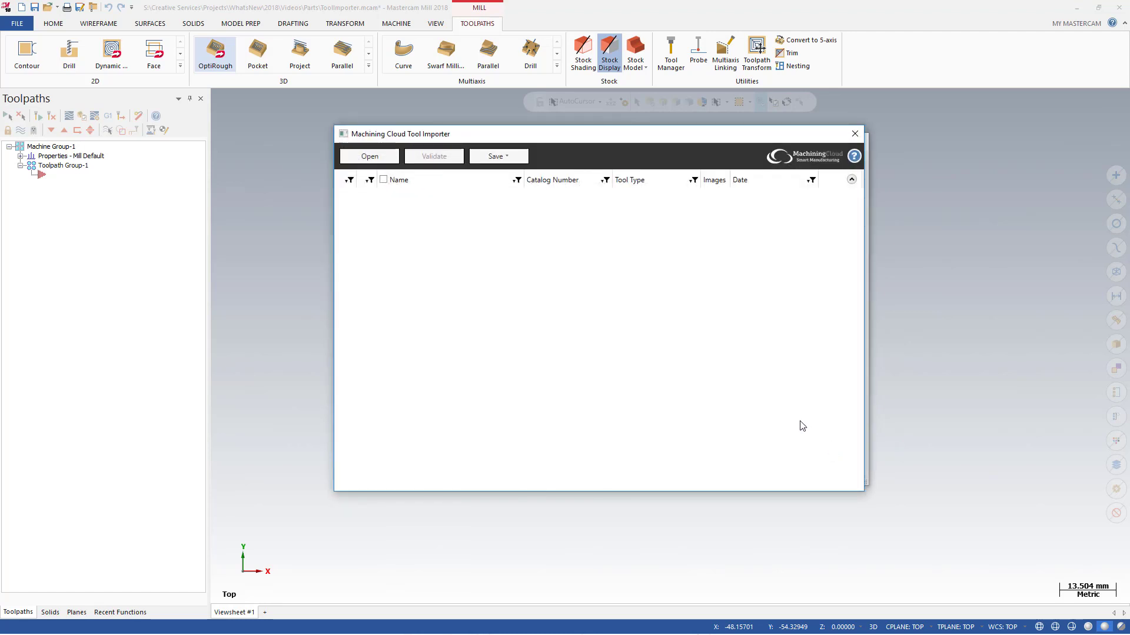
left_click(382, 157)
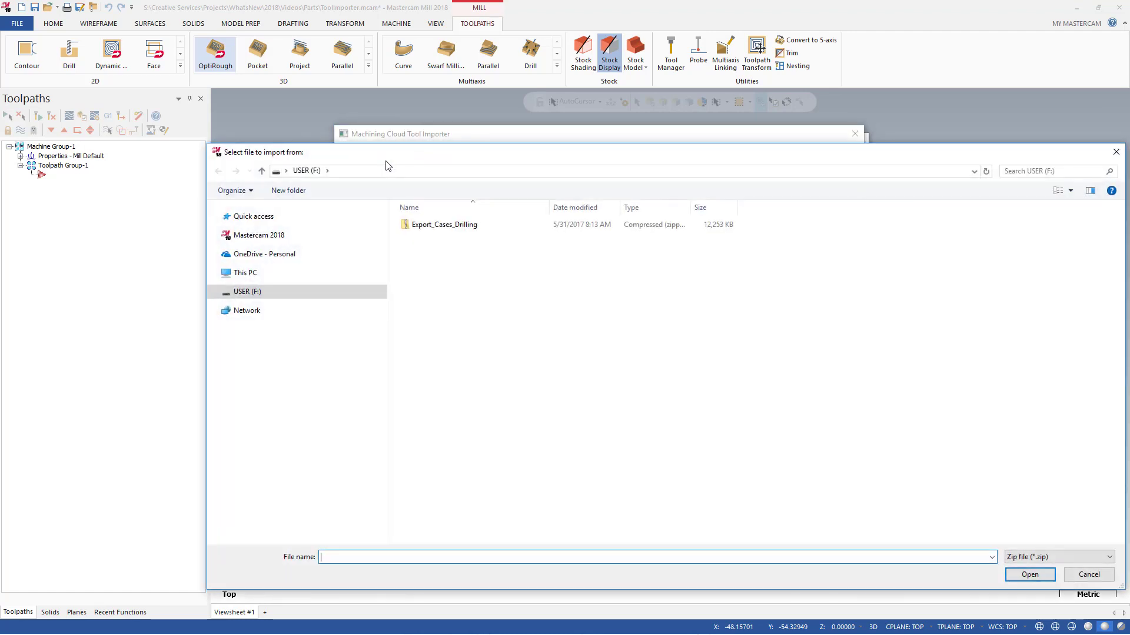
double_click(437, 227)
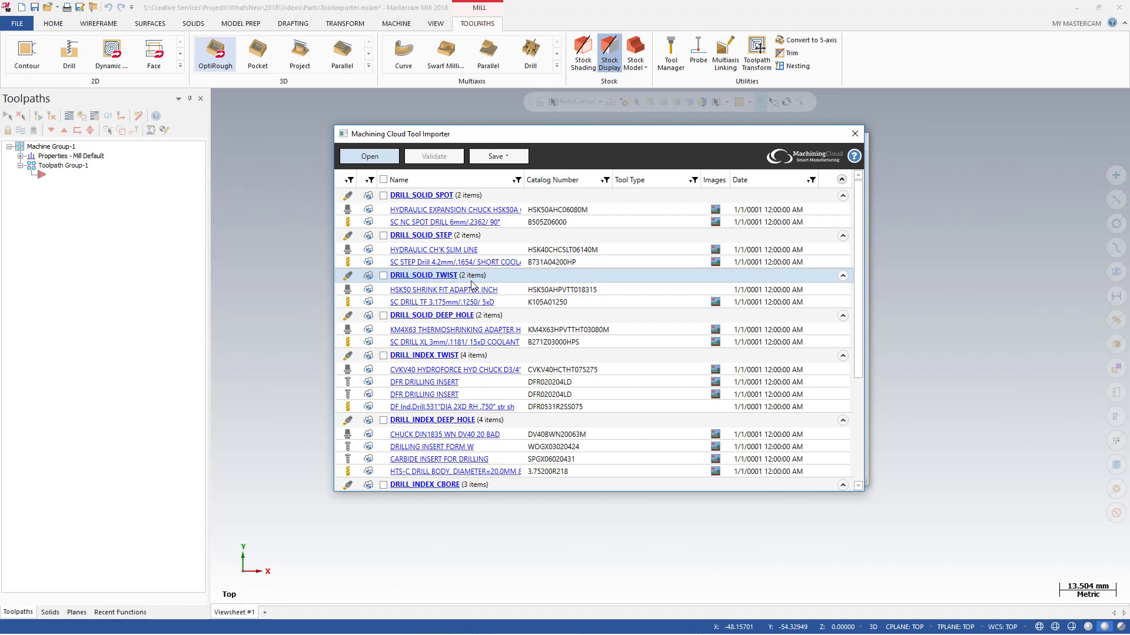
Validate the DRILL SOLID SPOT assembly and save it to the part.
left_click(383, 195)
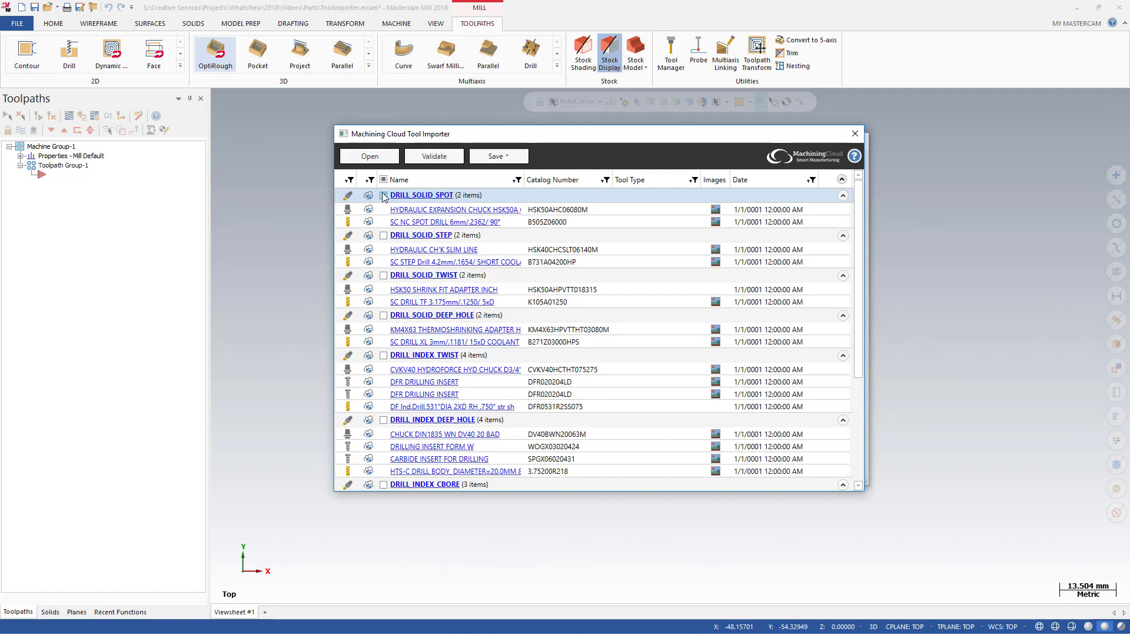
left_click(422, 158)
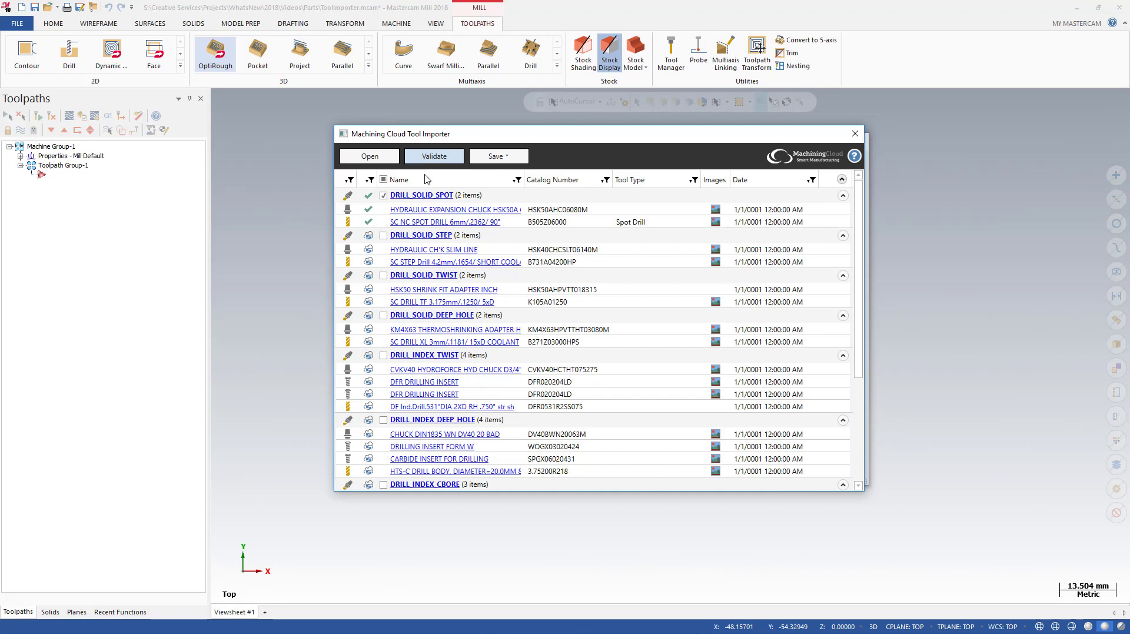
left_click(484, 157)
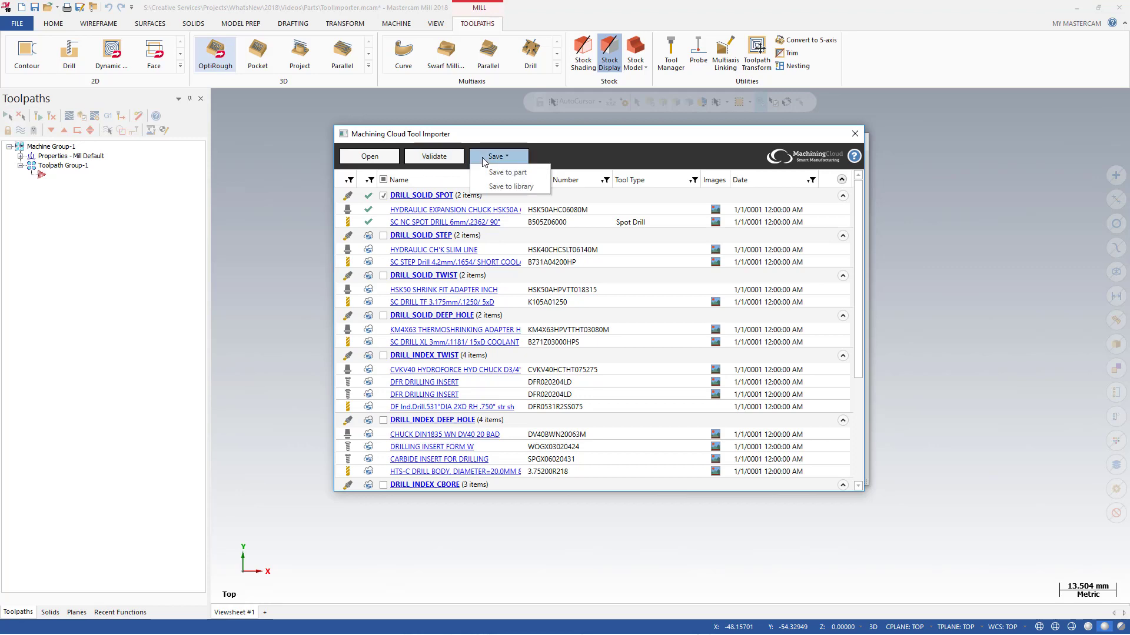
left_click(493, 175)
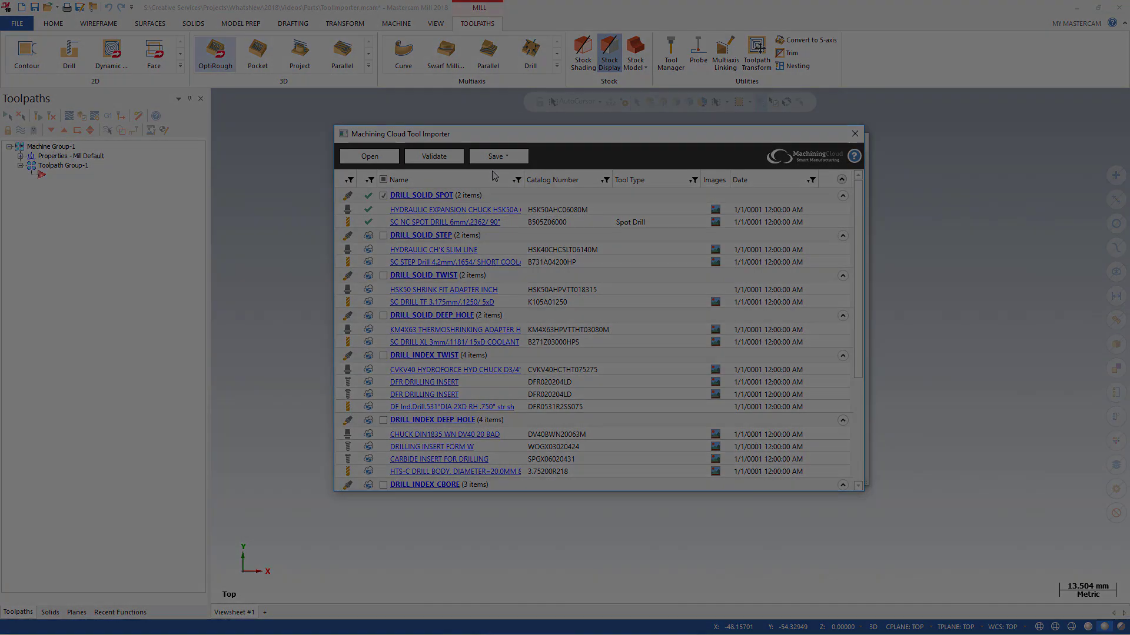